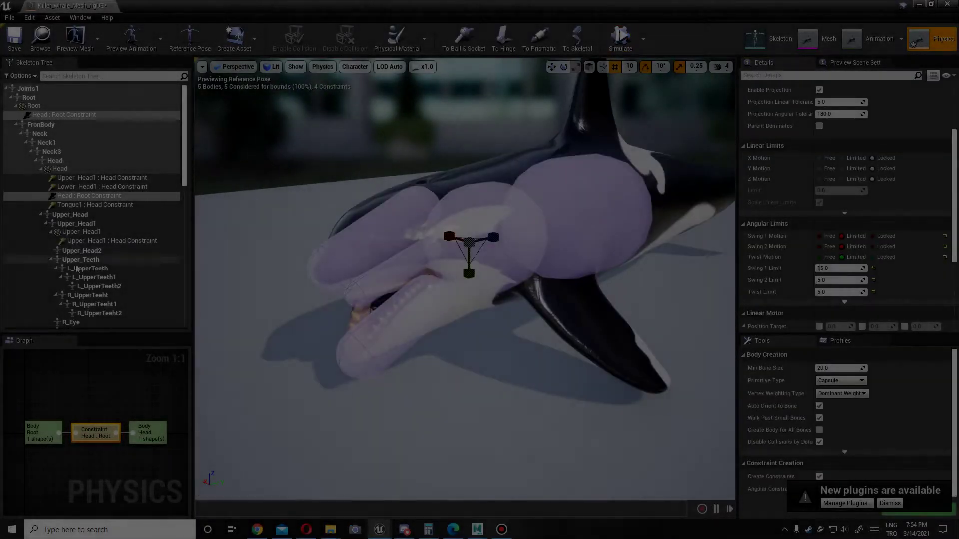
# Add a physics body to the L_Fin1 bone in the Skeleton Tree.
pyautogui.scroll(-3, 94, 267)
pyautogui.scroll(-4, 93, 268)
pyautogui.scroll(-4, 136, 263)
pyautogui.scroll(-4, 106, 272)
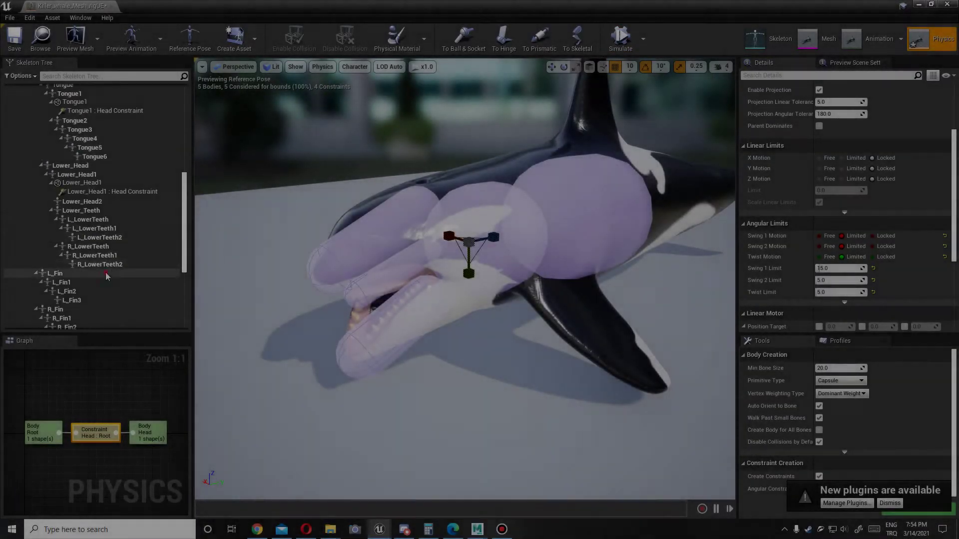
pyautogui.click(105, 272)
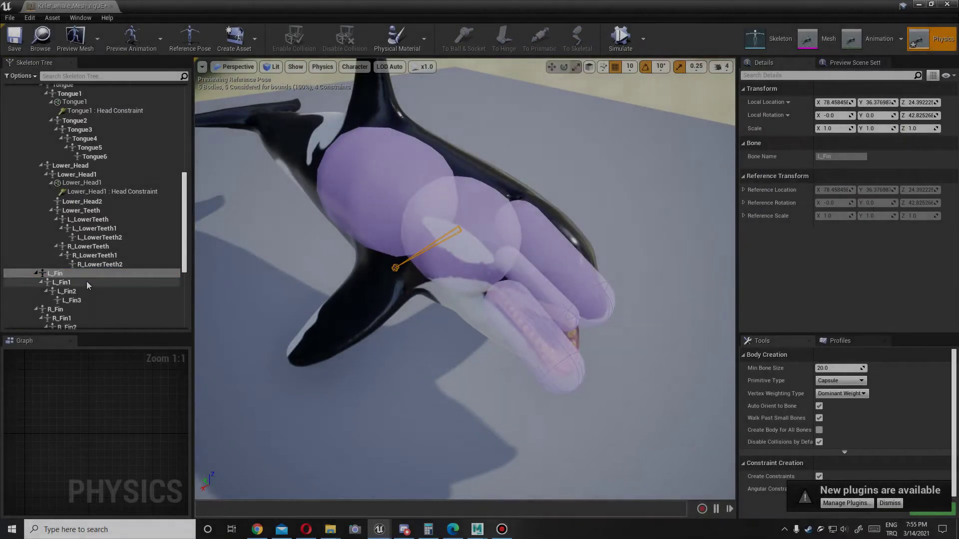
pyautogui.rightClick(86, 281)
pyautogui.click(220, 375)
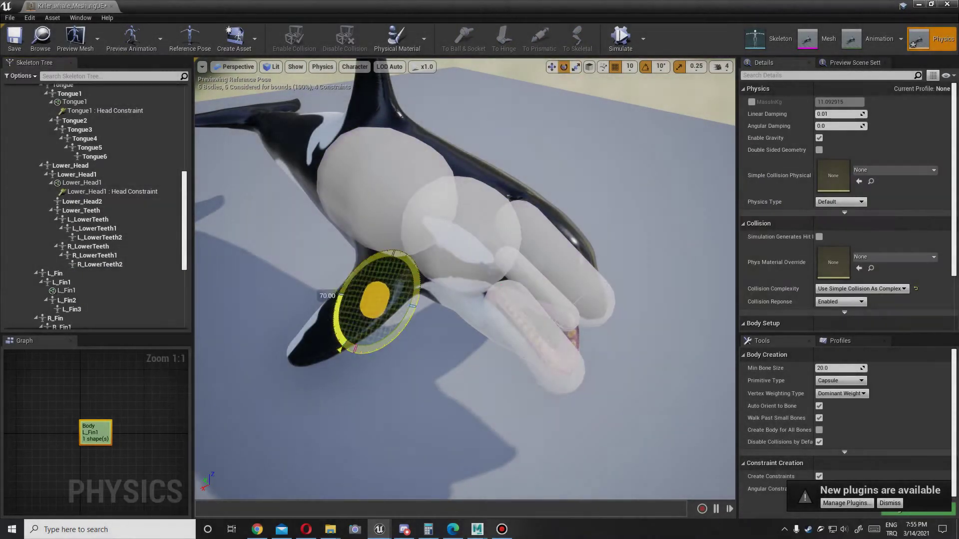
# Resize the new fin body with the scale gizmo while orbiting around the whale.
pyautogui.moveTo(318, 376); pyautogui.dragTo(318, 375, button='right')
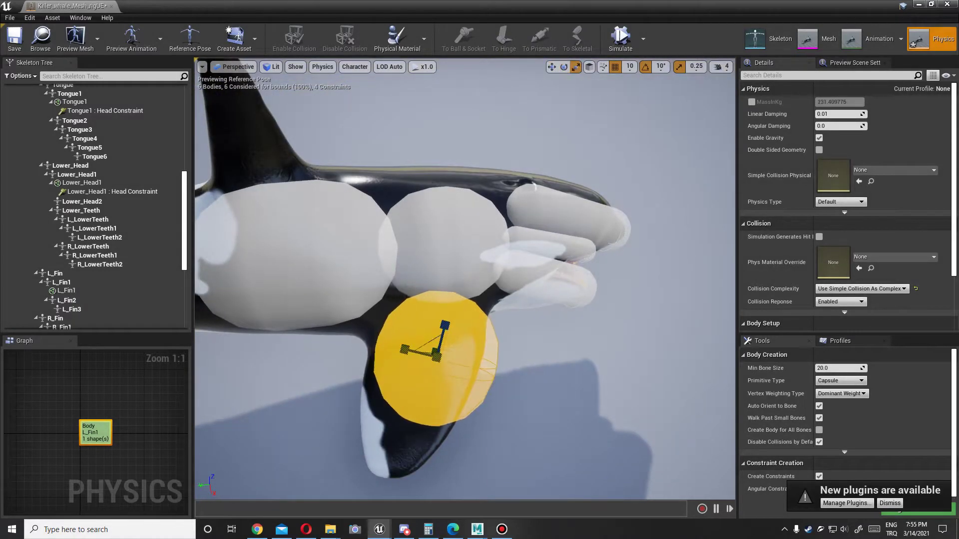
pyautogui.moveTo(401, 346); pyautogui.dragTo(402, 313, button='right')
pyautogui.press('r')
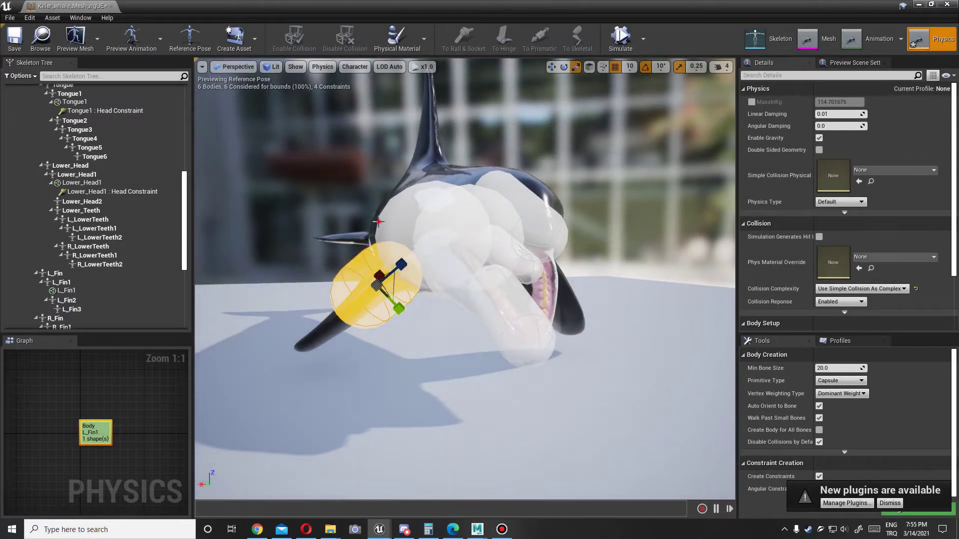
pyautogui.moveTo(378, 221); pyautogui.dragTo(436, 220, button='right')
pyautogui.click(439, 219)
# Constrain L_Fin1 to the Head body and test it in simulation.
pyautogui.rightClick(84, 170)
pyautogui.moveTo(140, 218)
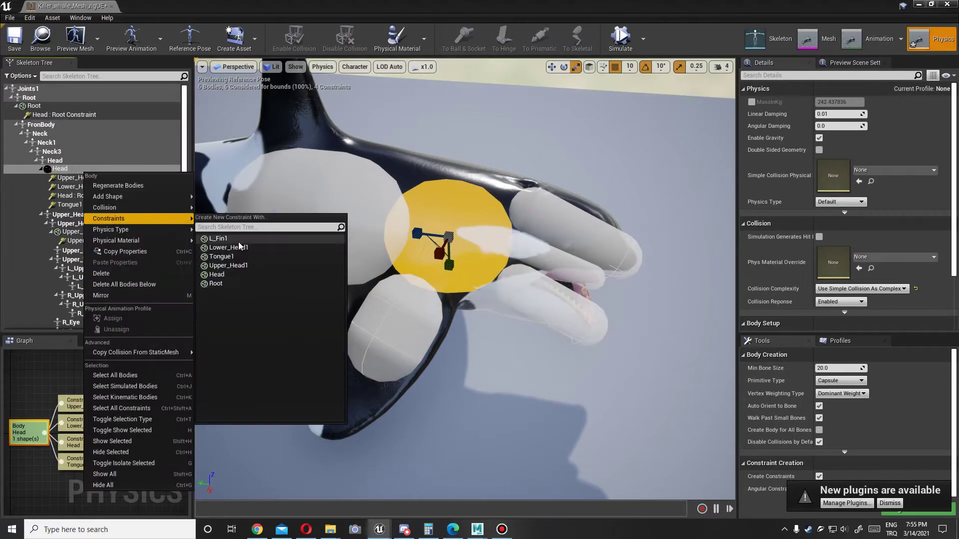
pyautogui.click(220, 238)
pyautogui.click(619, 42)
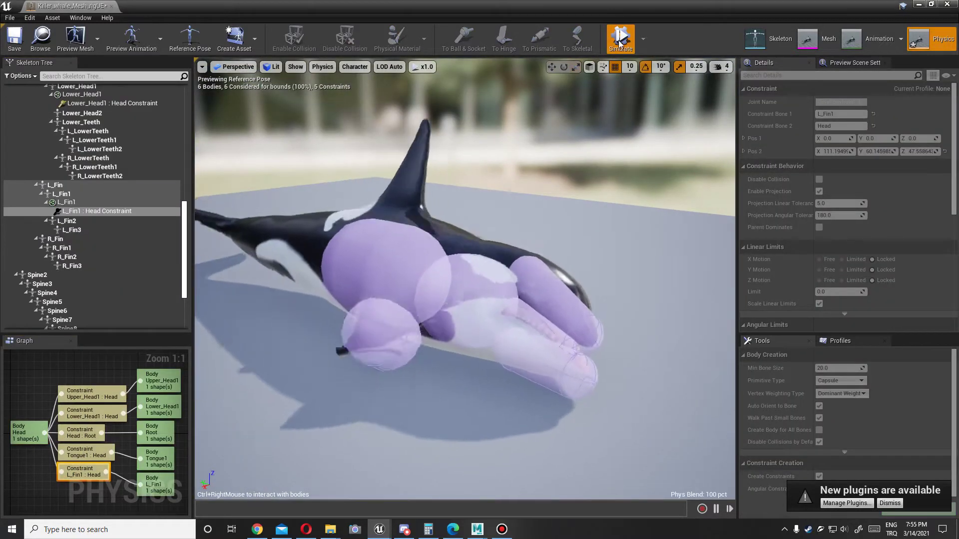
pyautogui.click(619, 42)
pyautogui.scroll(-3, 882, 264)
pyautogui.click(631, 45)
pyautogui.click(631, 45)
# Set the fin constraint's twist to Limited and simulate again to test it.
pyautogui.click(854, 263)
pyautogui.click(621, 39)
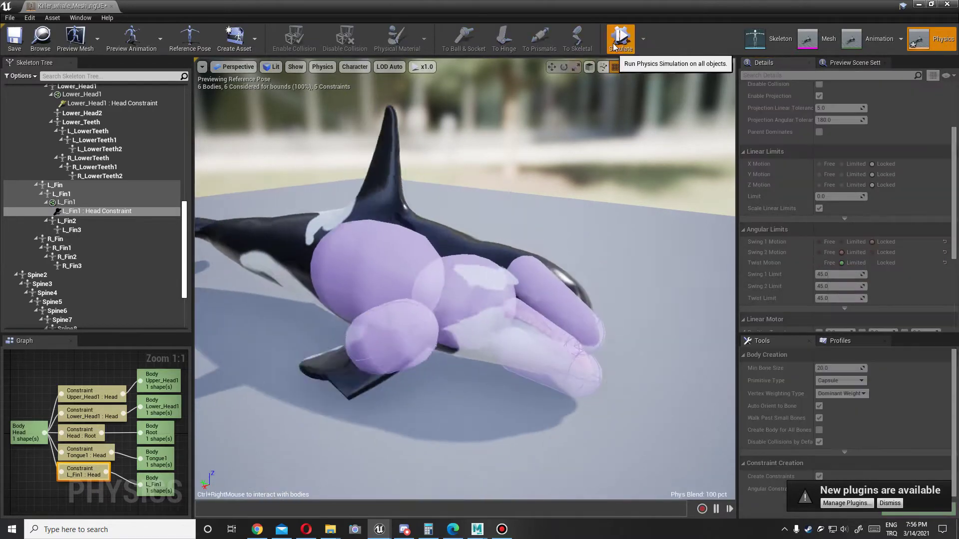
pyautogui.click(620, 39)
pyautogui.scroll(-3, 94, 200)
pyautogui.click(67, 122)
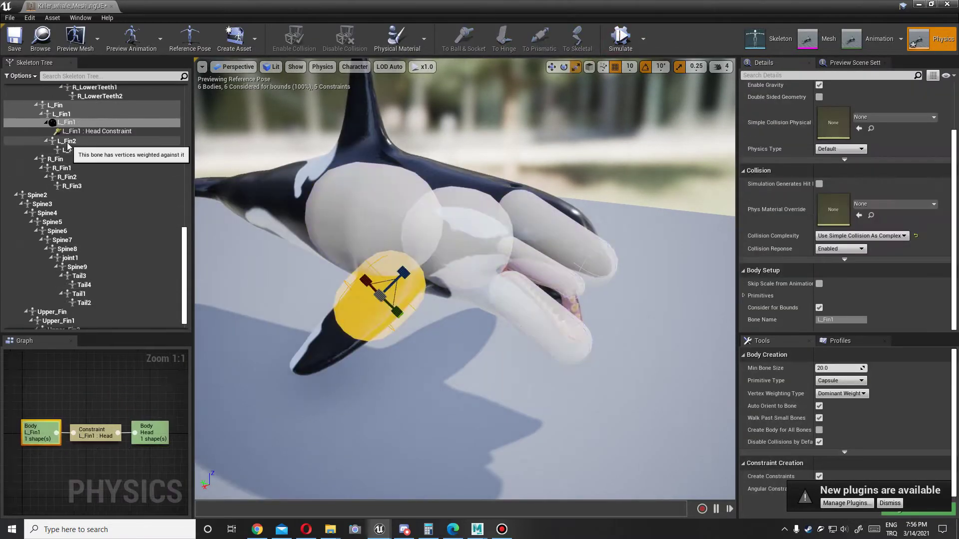
# Add a body to the L_Fin2 bone and rotate it to fit the fin.
pyautogui.rightClick(127, 142)
pyautogui.moveTo(115, 235)
pyautogui.click(233, 263)
pyautogui.press('e')
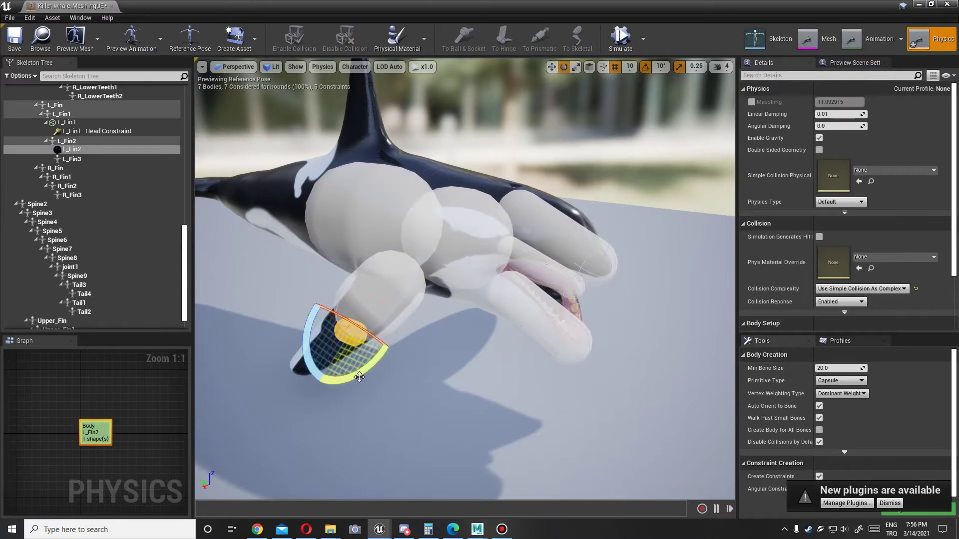
pyautogui.keyDown('alt'); pyautogui.moveTo(356, 311); pyautogui.dragTo(384, 373); pyautogui.keyUp('alt')
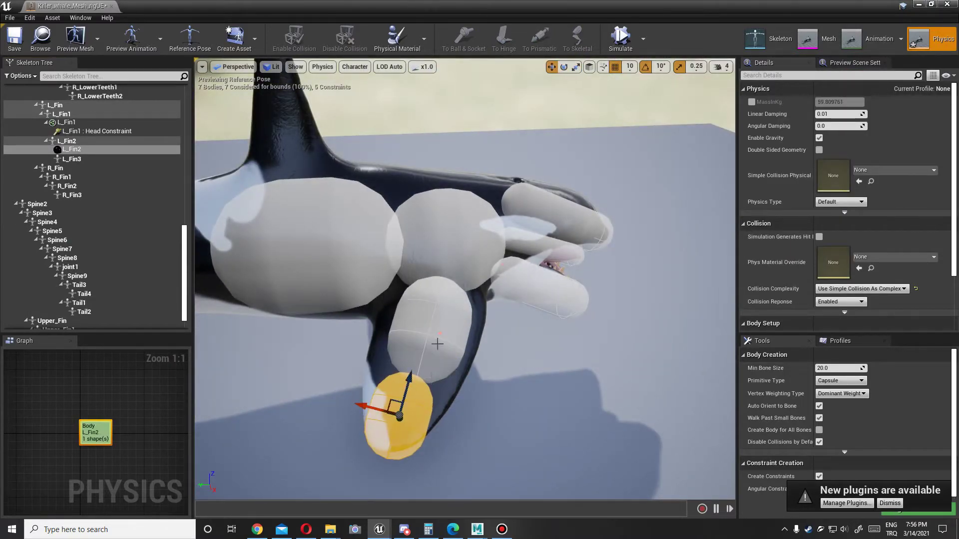
pyautogui.keyDown('alt'); pyautogui.moveTo(435, 357); pyautogui.dragTo(431, 321); pyautogui.keyUp('alt')
# Constrain L_Fin2 to the L_Fin1 body and simulate to test the fin chain.
pyautogui.click(432, 320)
pyautogui.rightClick(111, 122)
pyautogui.moveTo(242, 168)
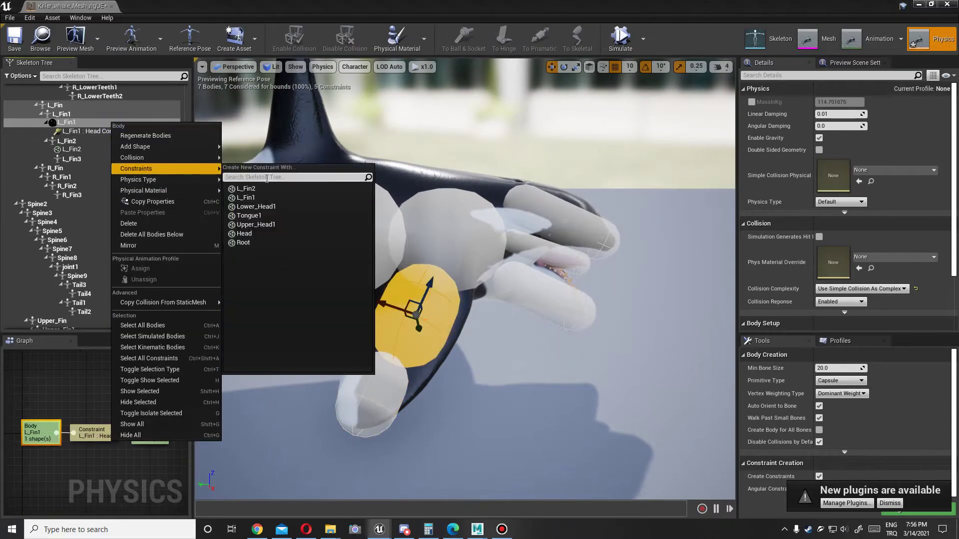
pyautogui.click(244, 188)
pyautogui.scroll(-3, 831, 259)
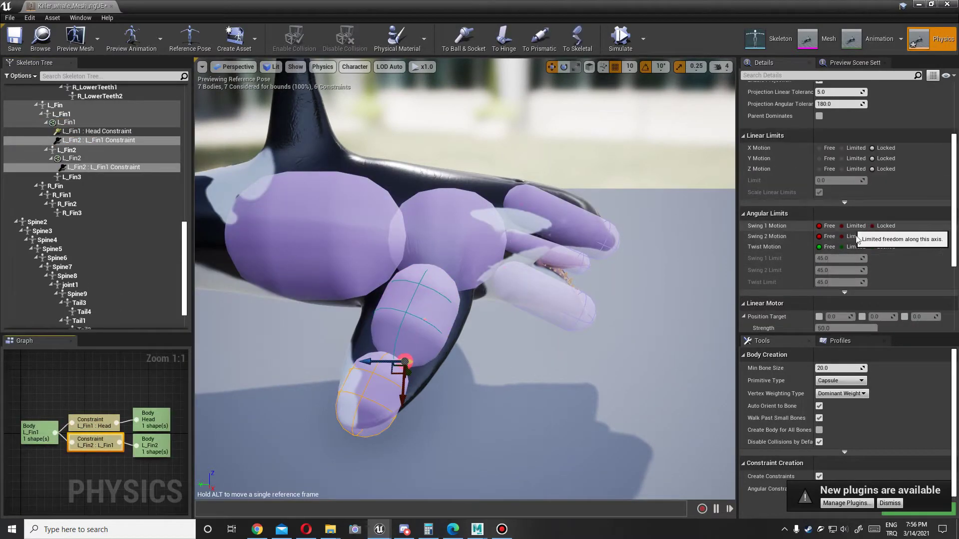
pyautogui.click(620, 37)
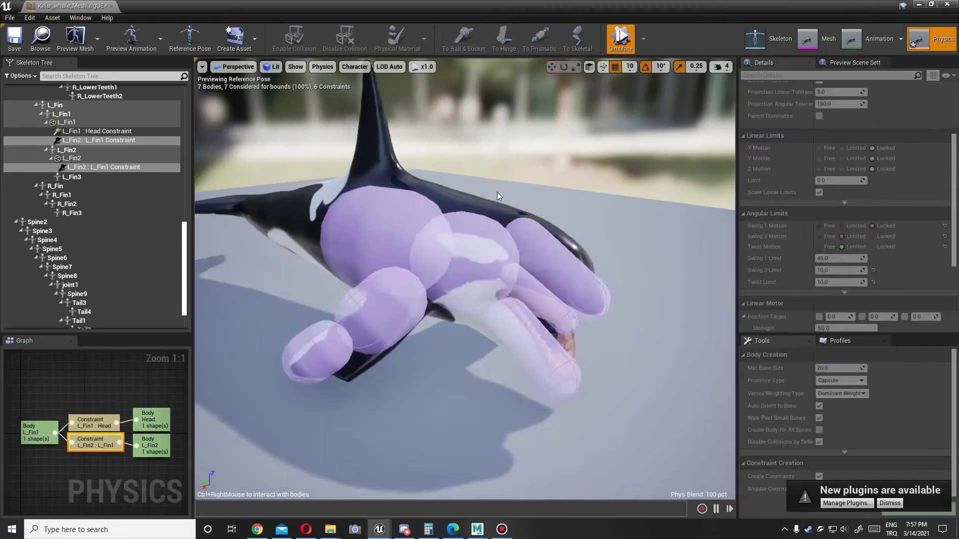
pyautogui.click(619, 39)
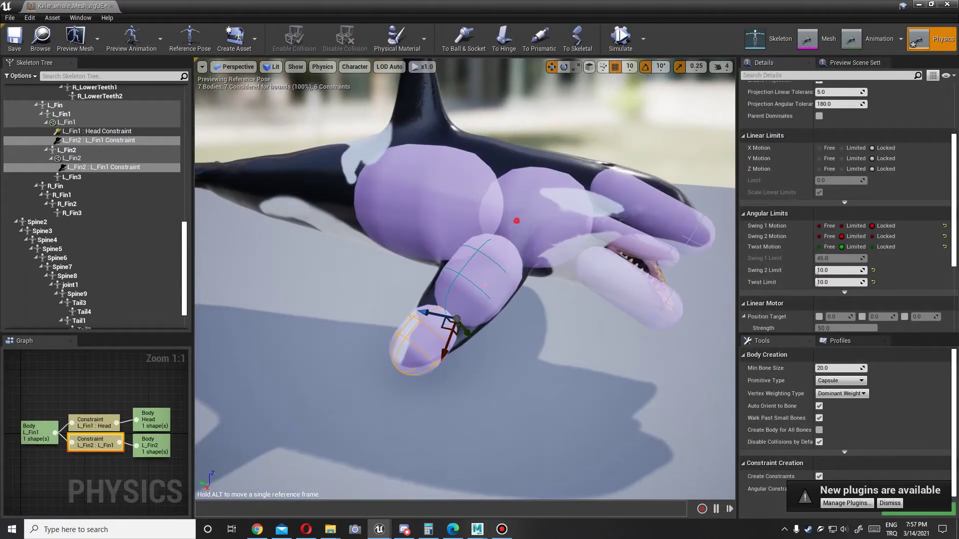
# Review the Head and L_Fin1 bodies and the L_Fin1 : Head and L_Fin2 : L_Fin1 constraints.
pyautogui.click(151, 419)
pyautogui.click(150, 442)
pyautogui.click(95, 424)
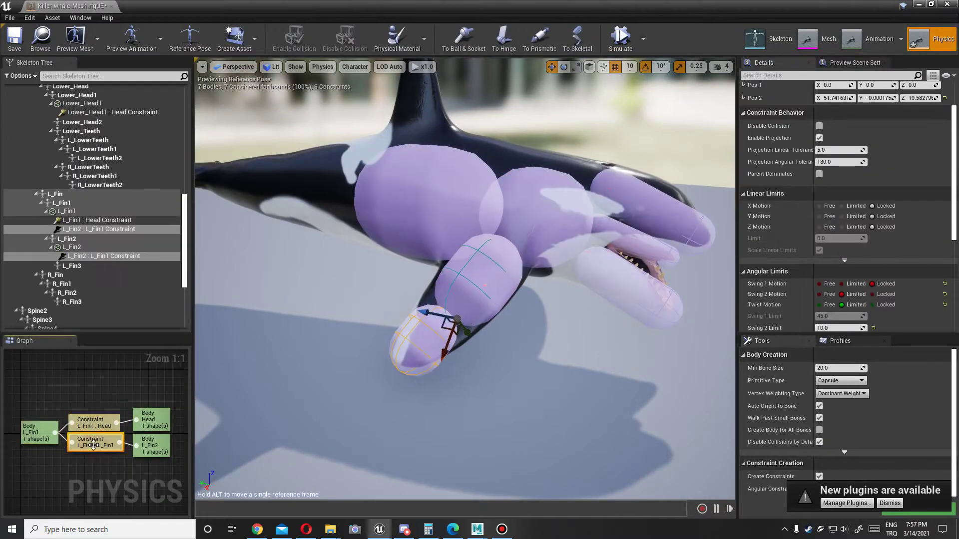
pyautogui.click(92, 422)
pyautogui.click(97, 441)
pyautogui.click(40, 432)
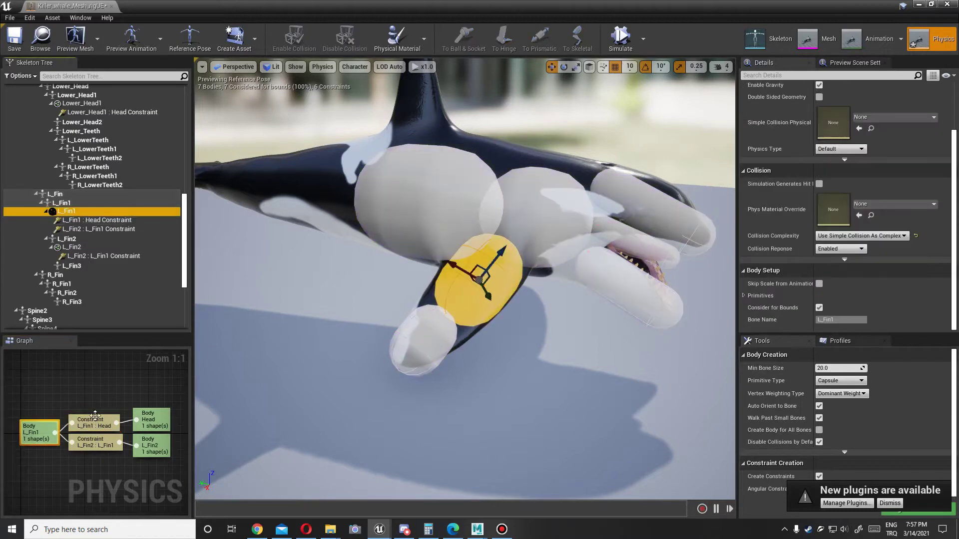
# Delete the L_Fin1 : Head constraint and simulate, pulling the whale to test the fin.
pyautogui.click(96, 220)
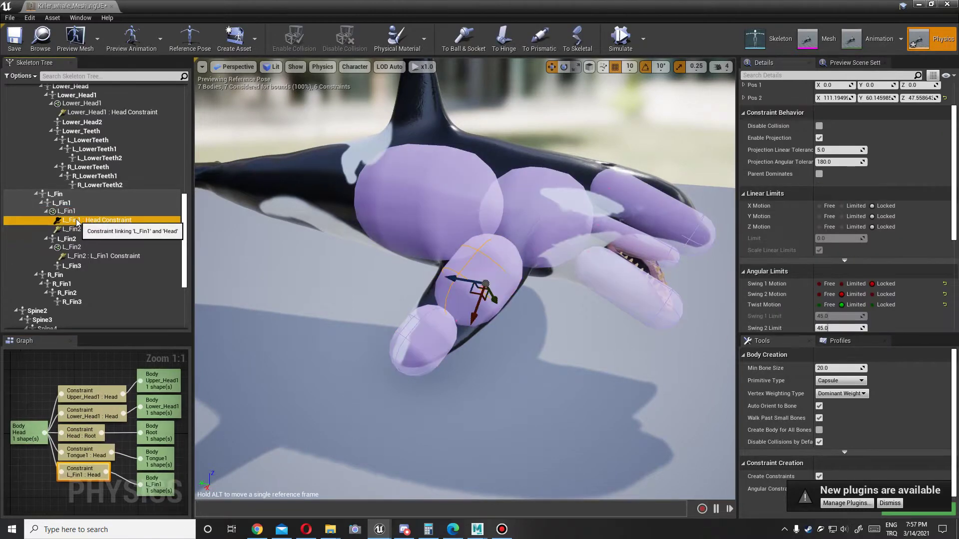
pyautogui.press('Delete')
pyautogui.hotkey('alt', 's')
pyautogui.keyDown('ctrl'); pyautogui.moveTo(564, 187); pyautogui.dragTo(366, 186, button='right'); pyautogui.keyUp('ctrl')
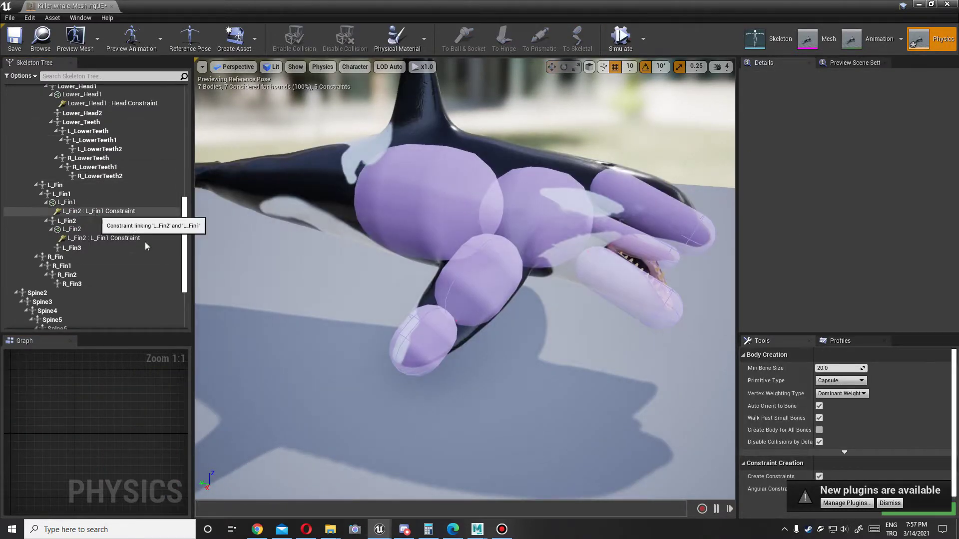
pyautogui.hotkey('alt', 's')
# Constrain L_Fin1 to the Root body instead and briefly simulate.
pyautogui.rightClick(83, 168)
pyautogui.moveTo(120, 215)
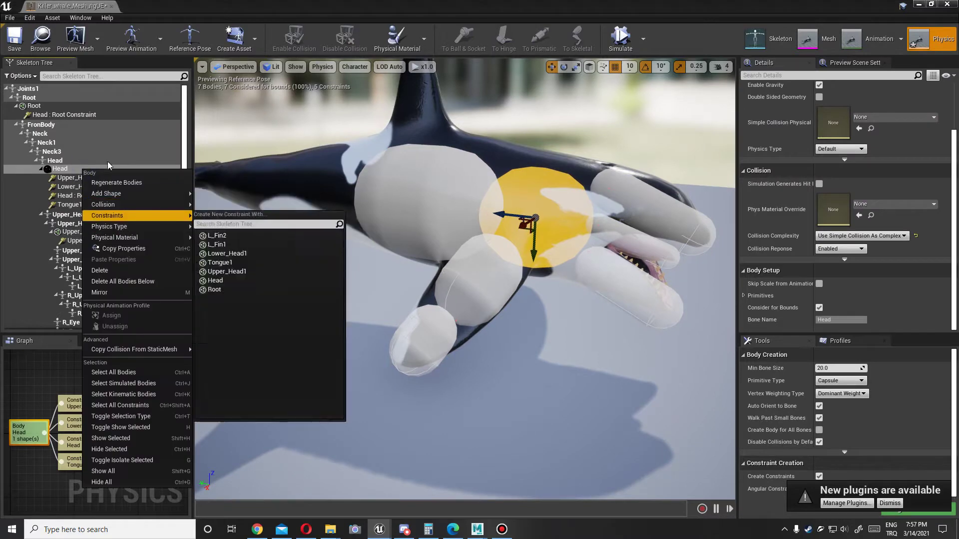
pyautogui.click(35, 161)
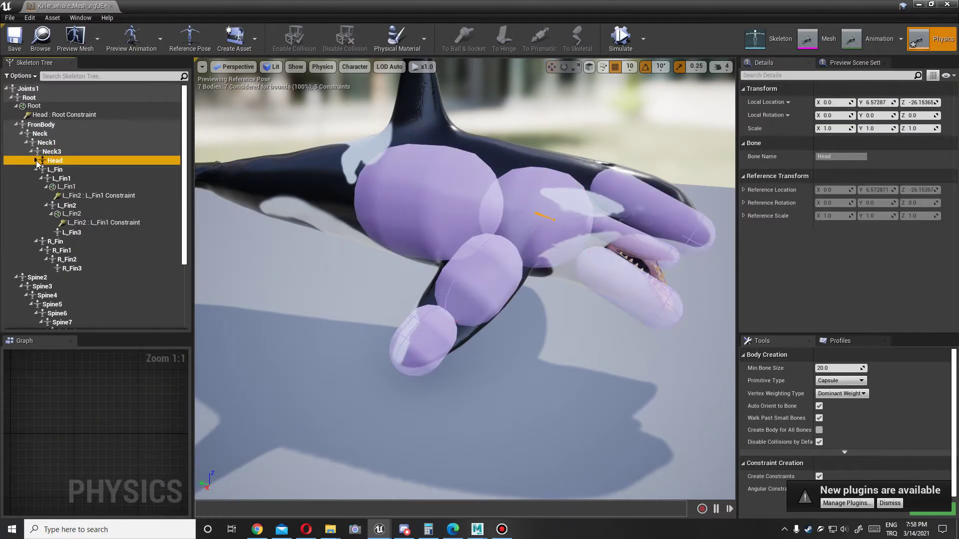
pyautogui.click(34, 106)
pyautogui.rightClick(34, 106)
pyautogui.moveTo(90, 151)
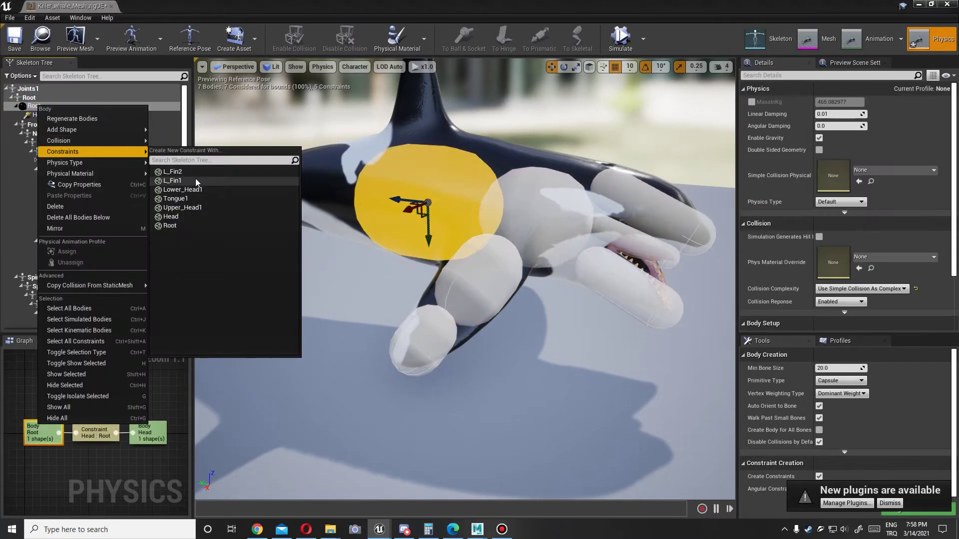
pyautogui.click(196, 183)
pyautogui.hotkey('alt', 's')
pyautogui.hotkey('alt', 's')
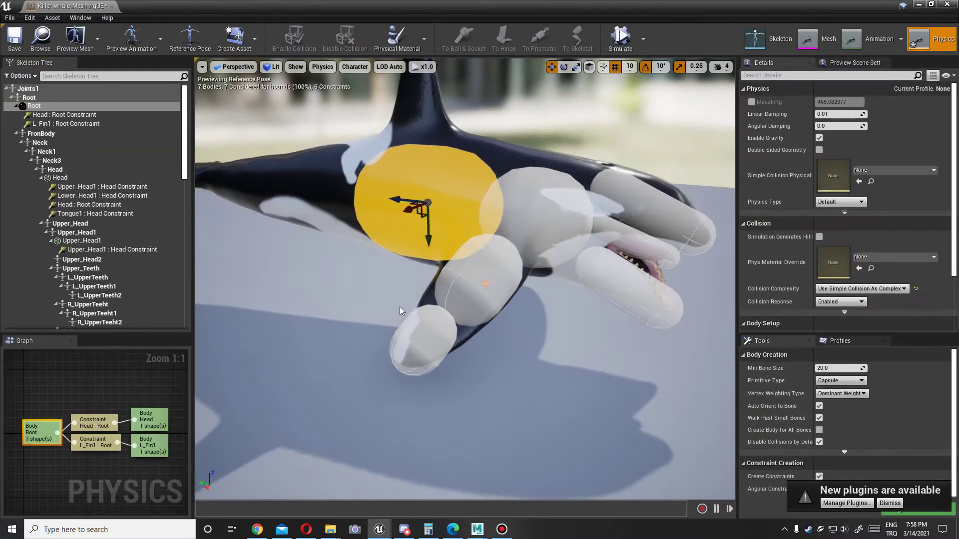
# Limit Swing 2 on the L_Fin1 : Root constraint, re-simulate, and play the level.
pyautogui.click(485, 283)
pyautogui.scroll(-5, 799, 250)
pyautogui.click(860, 221)
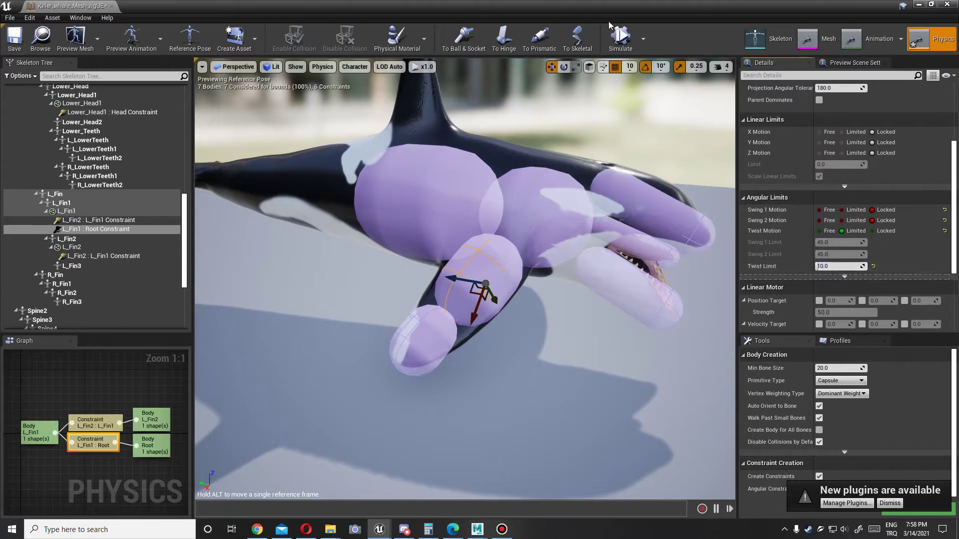
pyautogui.click(620, 38)
pyautogui.click(620, 37)
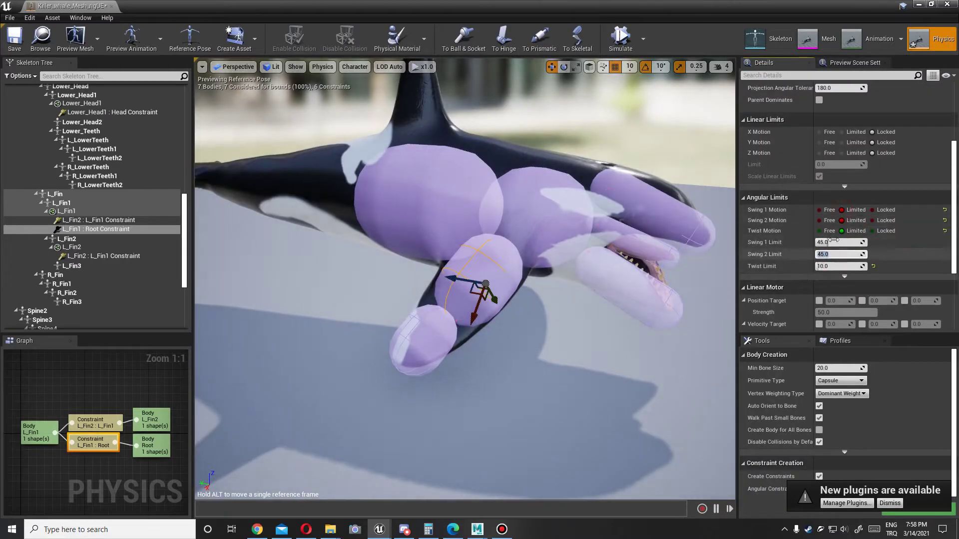
pyautogui.click(618, 38)
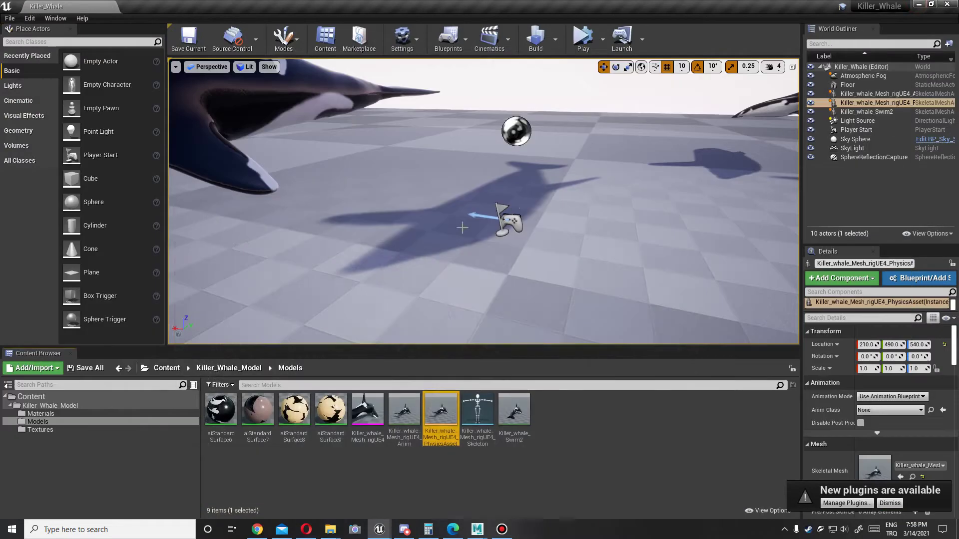
pyautogui.hotkey('alt', 'p')
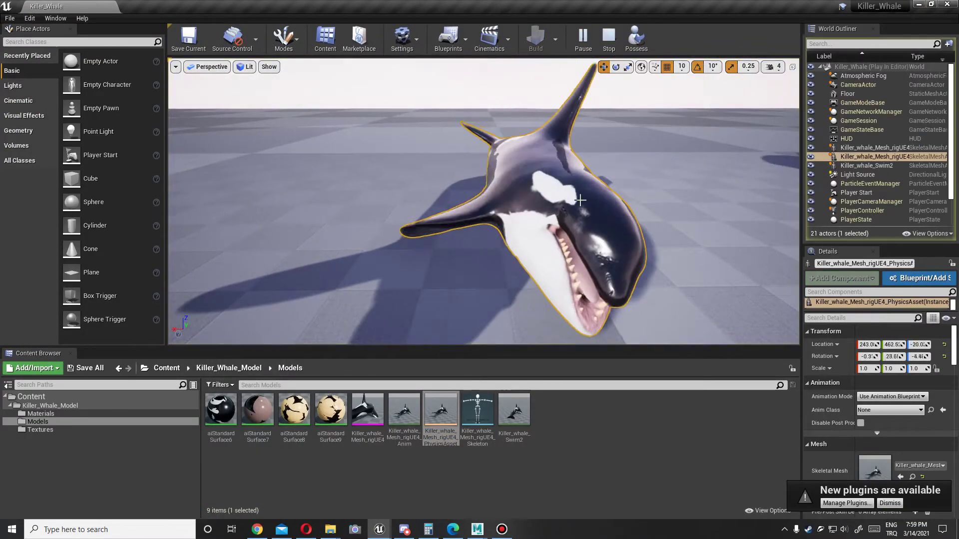
# Duplicate the whale, turn it about 60 degrees, and raise a copy into the air.
pyautogui.press('Escape')
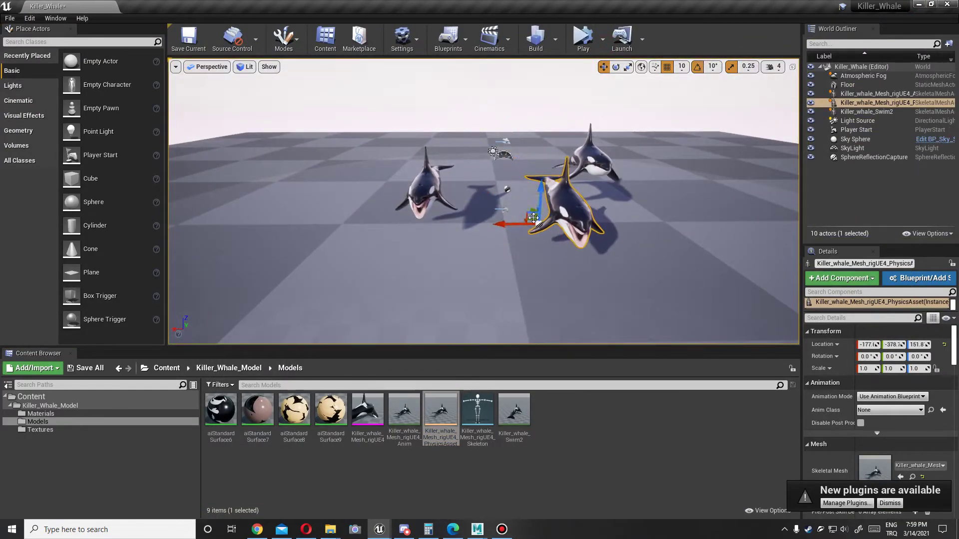
pyautogui.moveTo(550, 213); pyautogui.dragTo(515, 200, button='right')
pyautogui.press('e')
pyautogui.moveTo(515, 200)
pyautogui.keyDown('alt'); pyautogui.mouseDown()
pyautogui.moveTo(625, 141)
pyautogui.moveTo(599, 170)
pyautogui.mouseUp(); pyautogui.keyUp('alt')
pyautogui.press('w')
pyautogui.moveTo(550, 209); pyautogui.dragTo(499, 209, button='right')
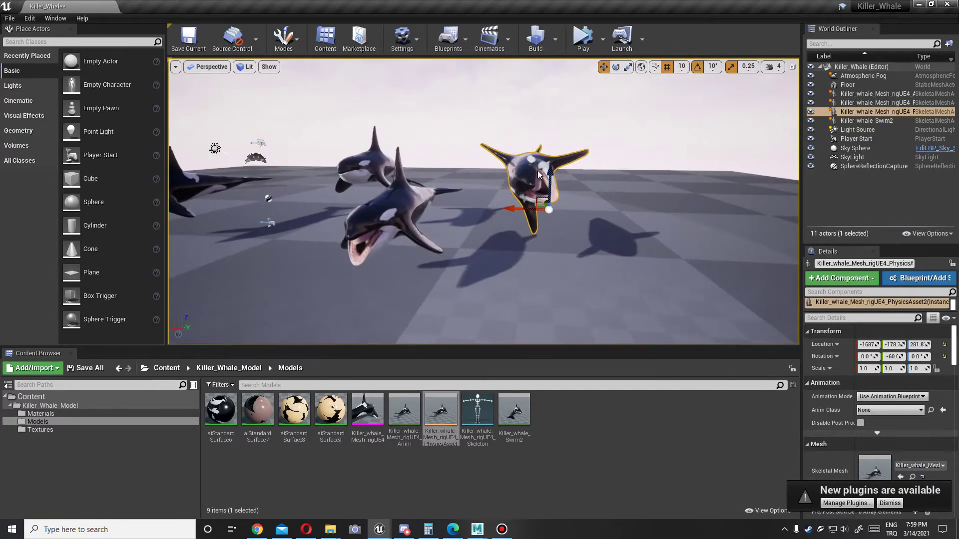
pyautogui.keyDown('alt'); pyautogui.moveTo(548, 208); pyautogui.dragTo(699, 115); pyautogui.keyUp('alt')
pyautogui.moveTo(699, 115); pyautogui.dragTo(699, 90, button='right')
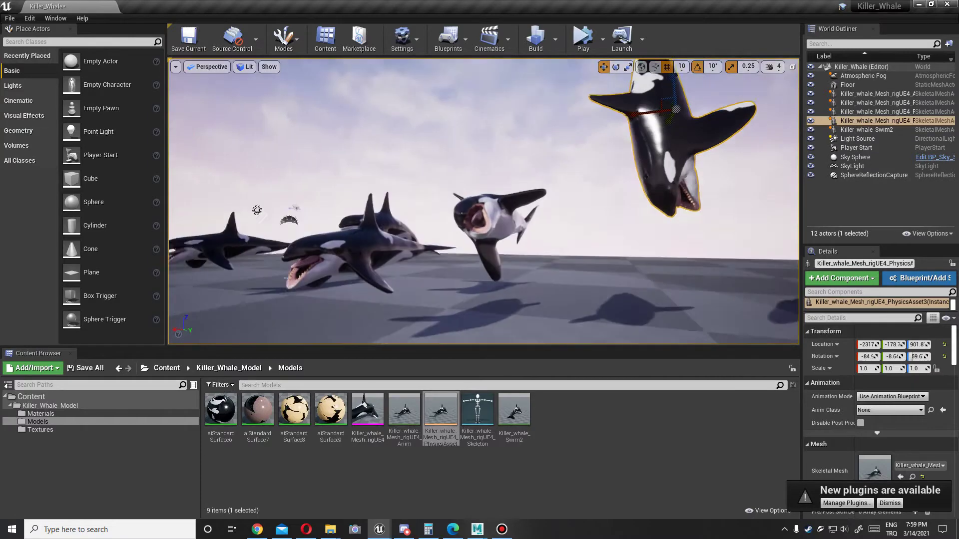
# Play the level to test the whales, then return to the physics asset editor.
pyautogui.hotkey('alt', 'p')
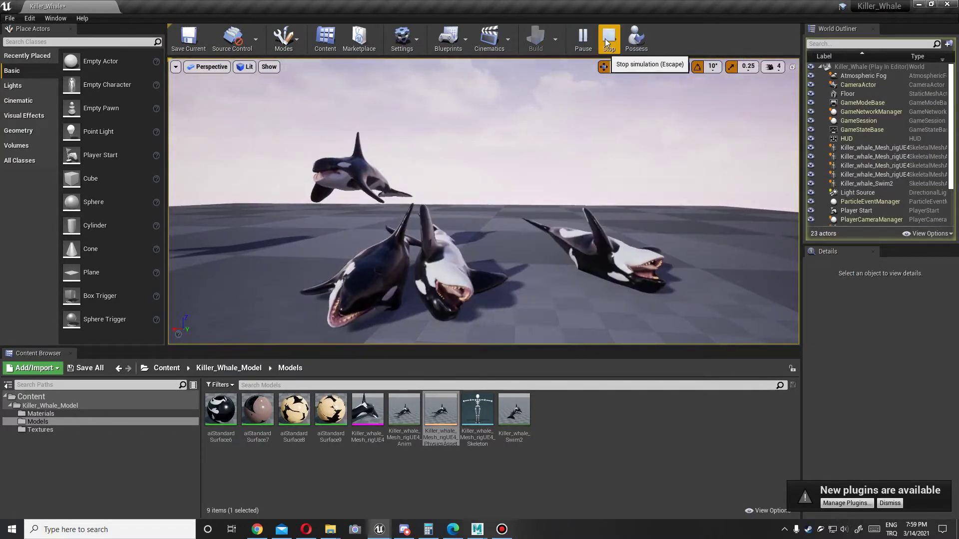
pyautogui.moveTo(379, 529)
pyautogui.click(428, 492)
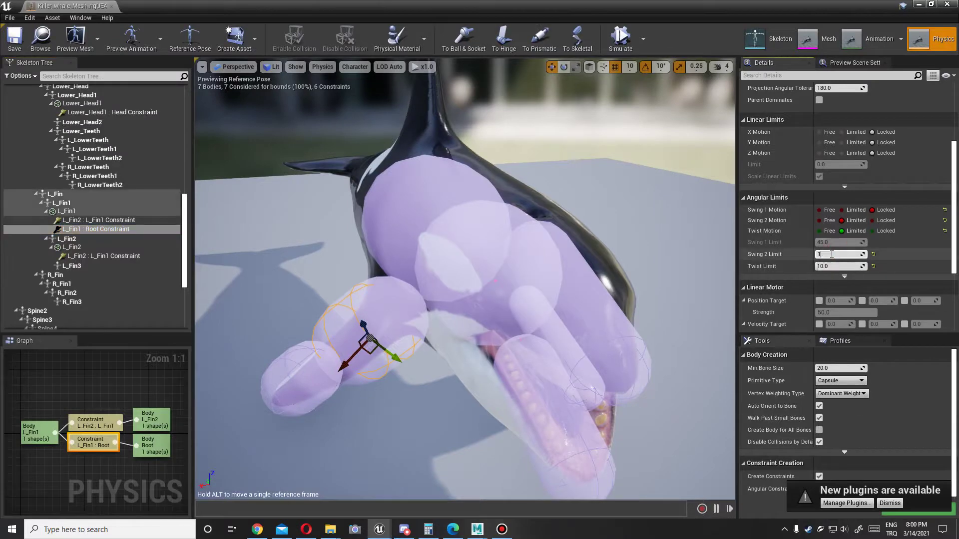
# Save the orca physics asset, stop the play session, and save the Killer_Whale level.
pyautogui.click(96, 423)
pyautogui.click(13, 43)
pyautogui.hotkey('alt', 'Tab')
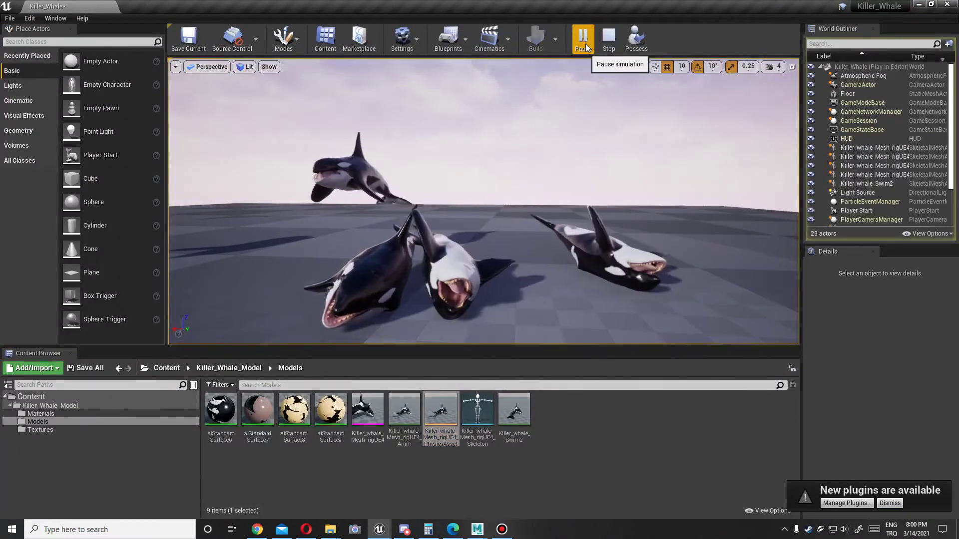
pyautogui.press('Escape')
pyautogui.click(95, 422)
pyautogui.hotkey('ctrl', 'shift', 's')
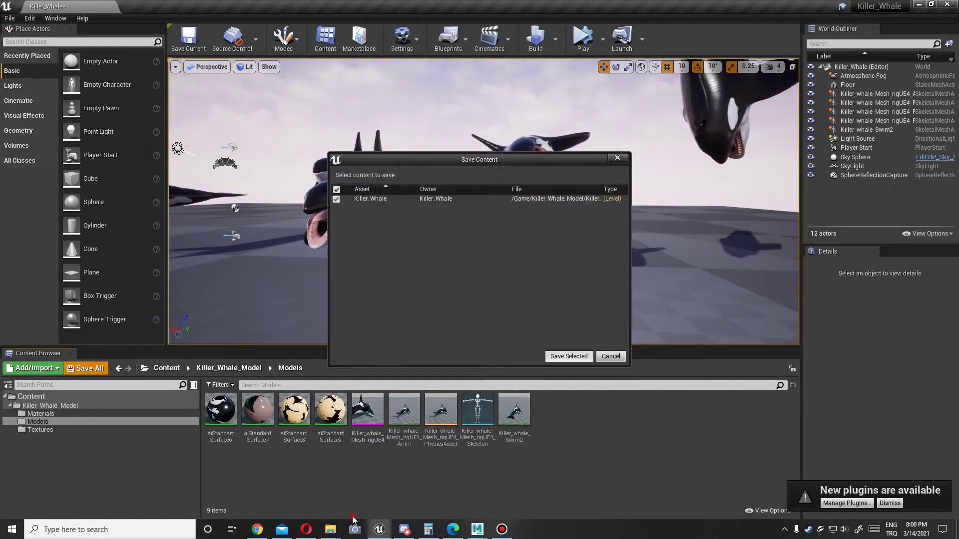
pyautogui.press('Return')
pyautogui.hotkey('alt', 'Tab')
pyautogui.scroll(-2, 50, 204)
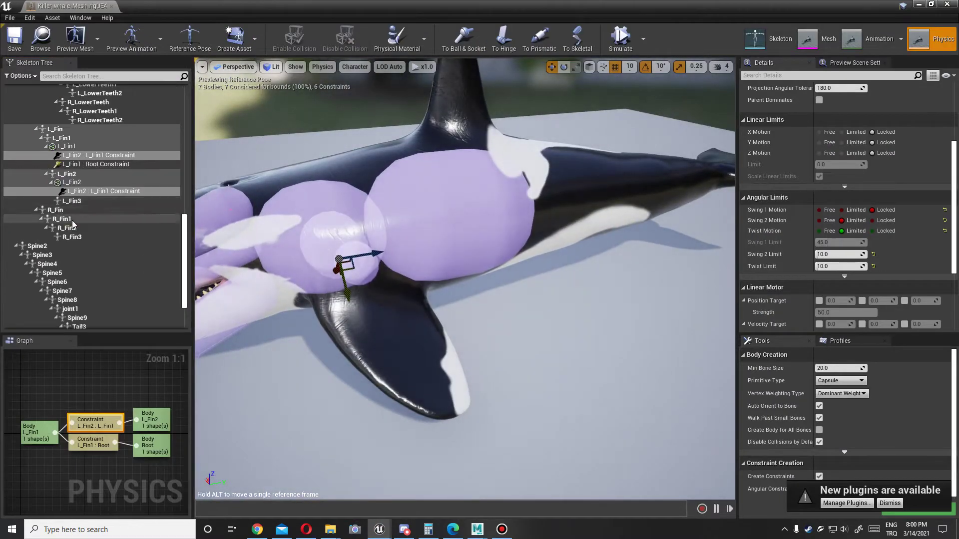
# Add a physics body to the R_Fin1 bone and rotate it to fit the right fin.
pyautogui.rightClick(71, 221)
pyautogui.click(147, 309)
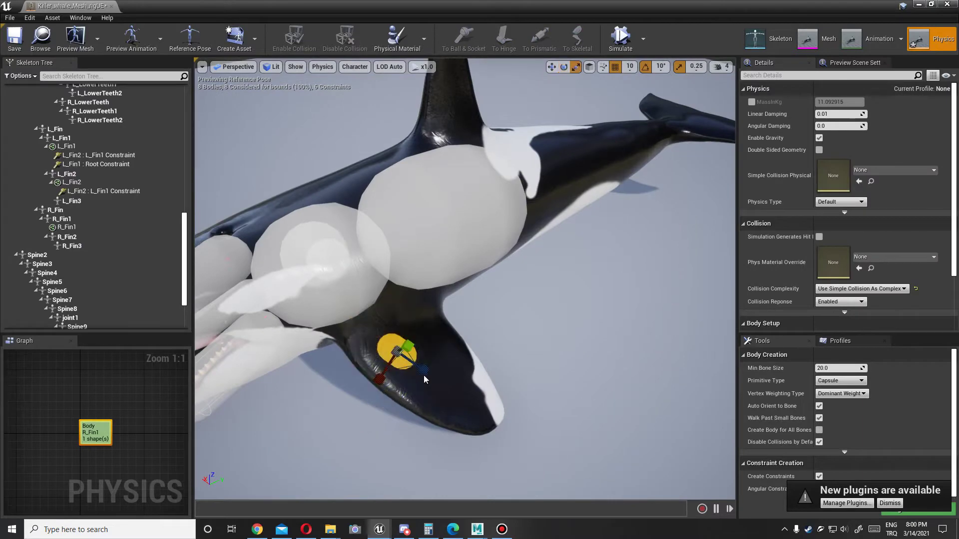
pyautogui.moveTo(327, 184); pyautogui.dragTo(504, 440)
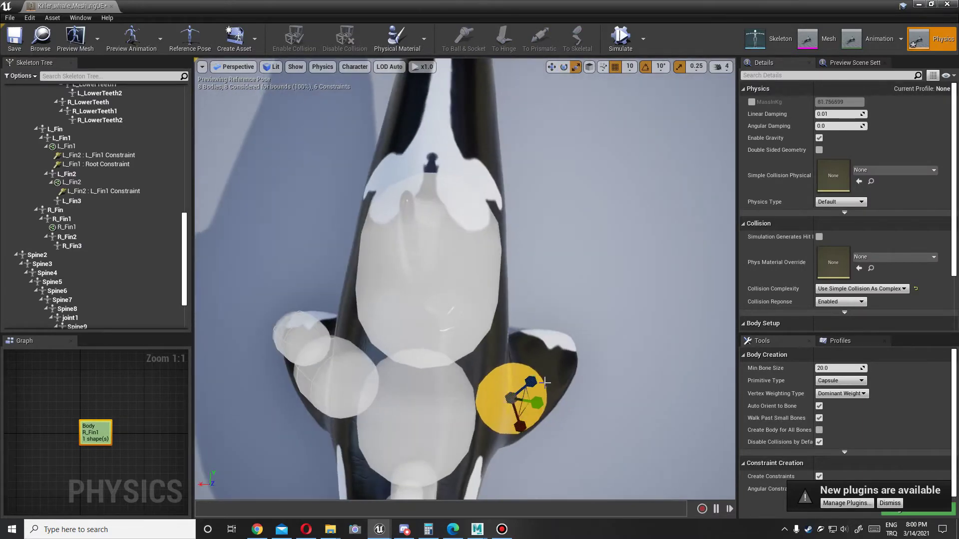
pyautogui.moveTo(482, 295); pyautogui.dragTo(362, 370)
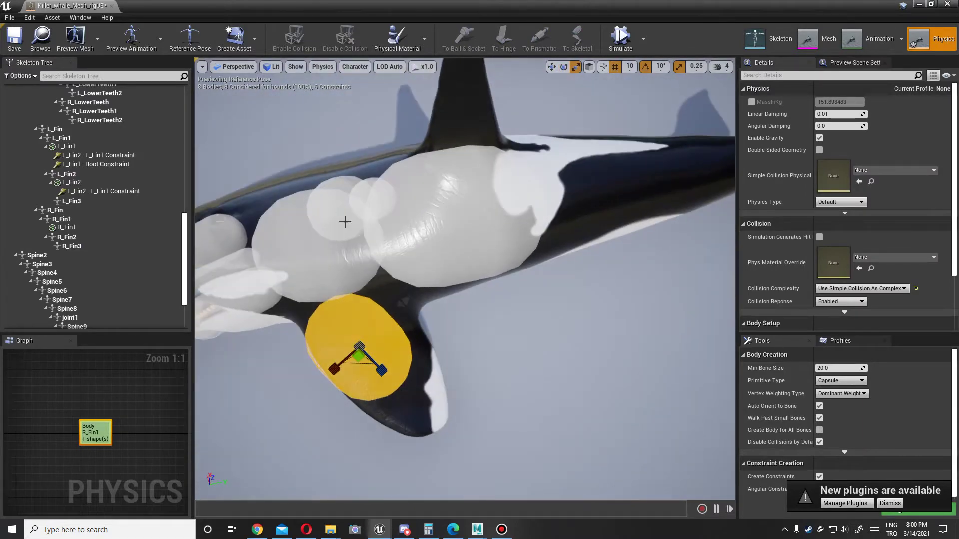
pyautogui.press('e')
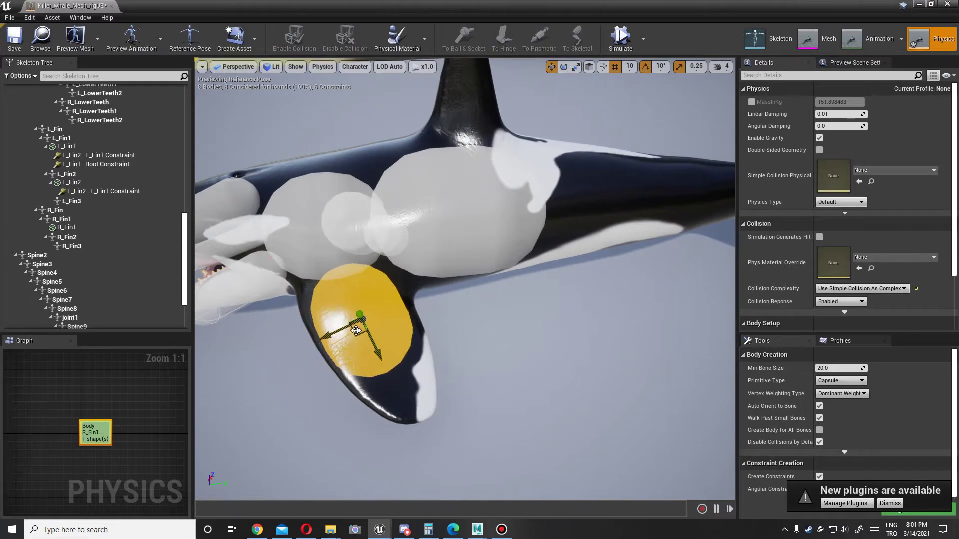
pyautogui.moveTo(383, 273); pyautogui.dragTo(419, 228)
# Constrain R_Fin1 to the Root body and set its twist limit to 15.
pyautogui.click(420, 229)
pyautogui.rightClick(75, 106)
pyautogui.moveTo(130, 154)
pyautogui.click(260, 176)
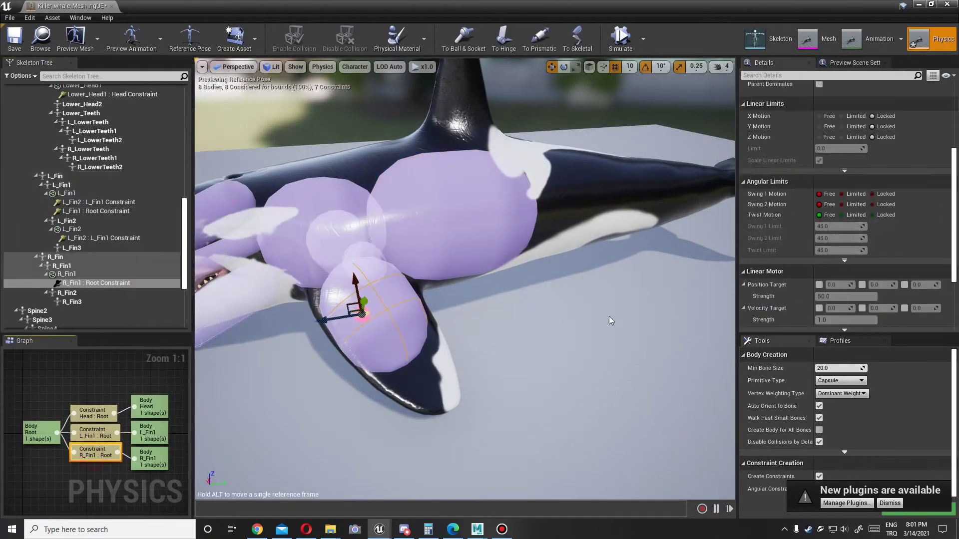
pyautogui.write('15')
pyautogui.press('Return')
pyautogui.moveTo(553, 155); pyautogui.dragTo(492, 162)
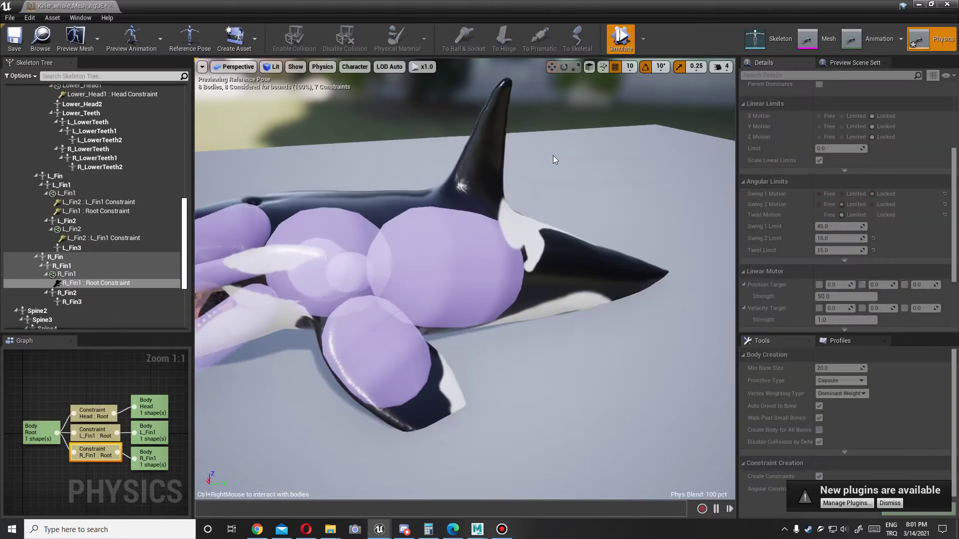
# Check the Head : Root constraint's swing 1 limit, then add a physics body to R_Fin2.
pyautogui.click(529, 222)
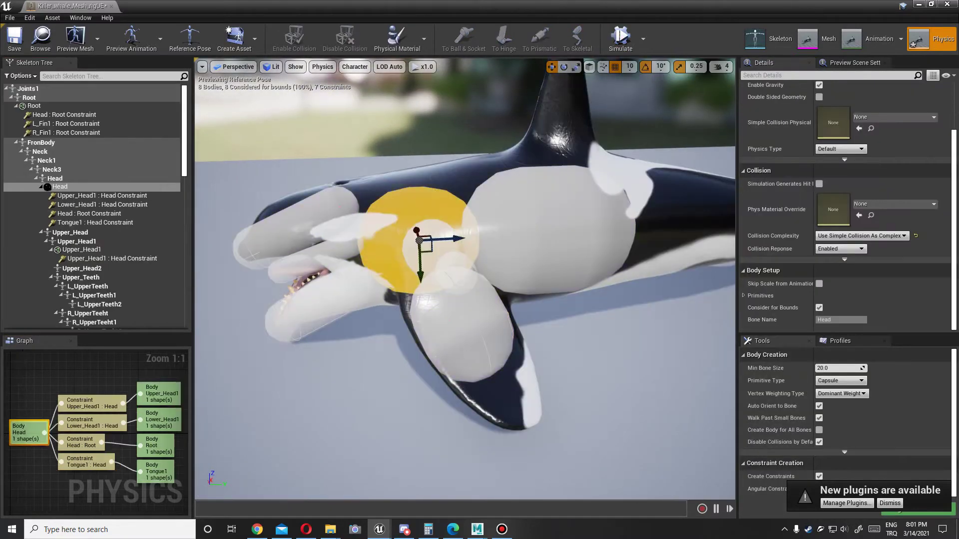
pyautogui.click(820, 253)
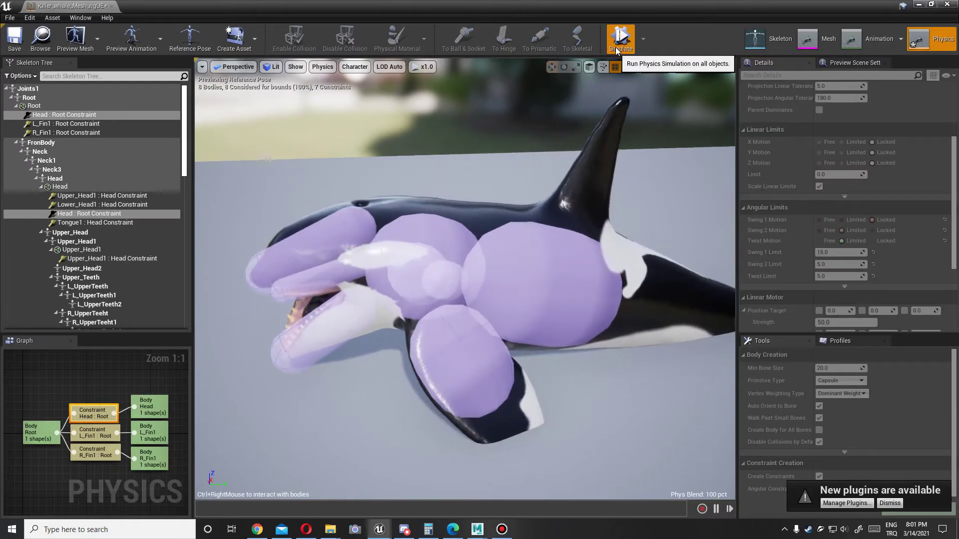
pyautogui.click(462, 324)
pyautogui.click(80, 230)
pyautogui.rightClick(79, 229)
pyautogui.moveTo(190, 318)
pyautogui.click(221, 329)
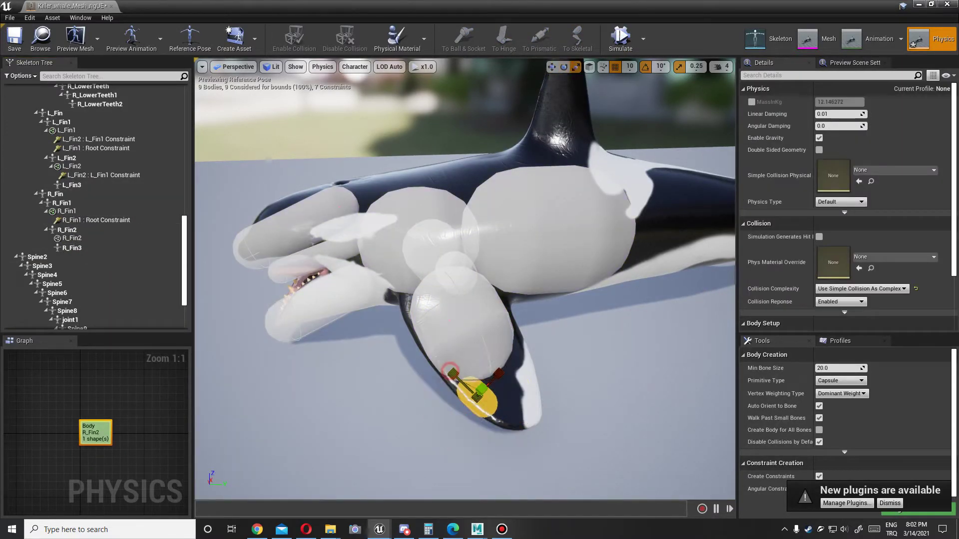
# Constrain R_Fin2 to the R_Fin1 body, comparing limits with the left fin's constraints.
pyautogui.keyDown('alt'); pyautogui.moveTo(495, 404); pyautogui.dragTo(319, 280); pyautogui.keyUp('alt')
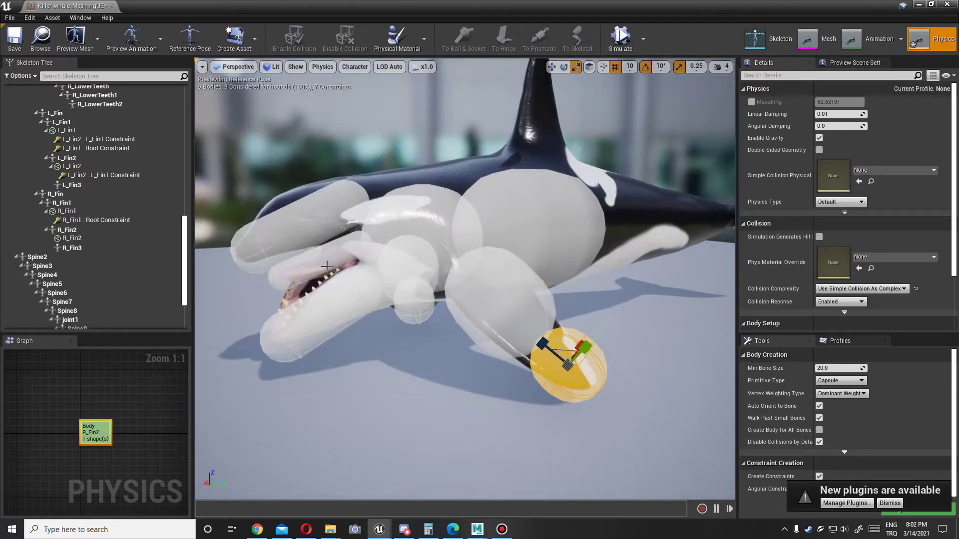
pyautogui.click(66, 211)
pyautogui.click(83, 150)
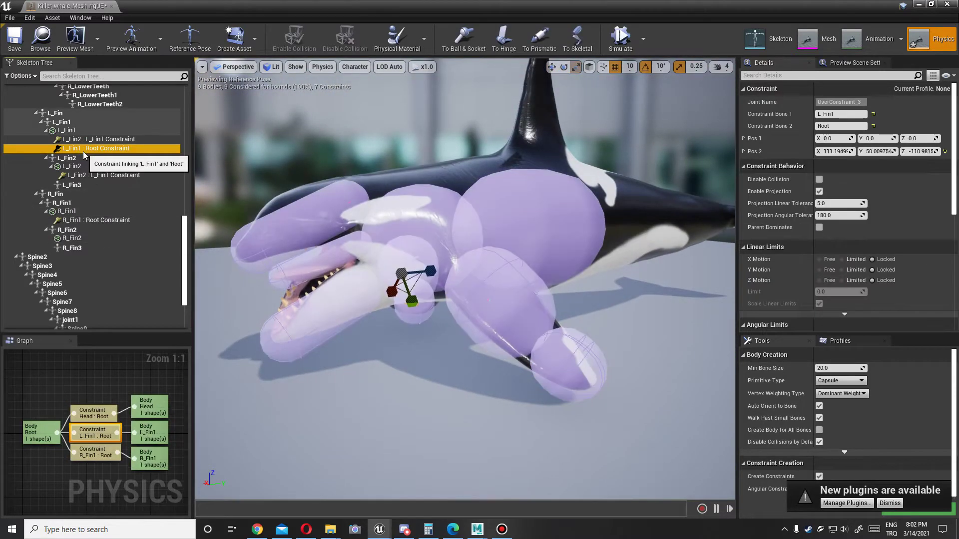
pyautogui.click(67, 211)
pyautogui.rightClick(67, 210)
pyautogui.moveTo(130, 246)
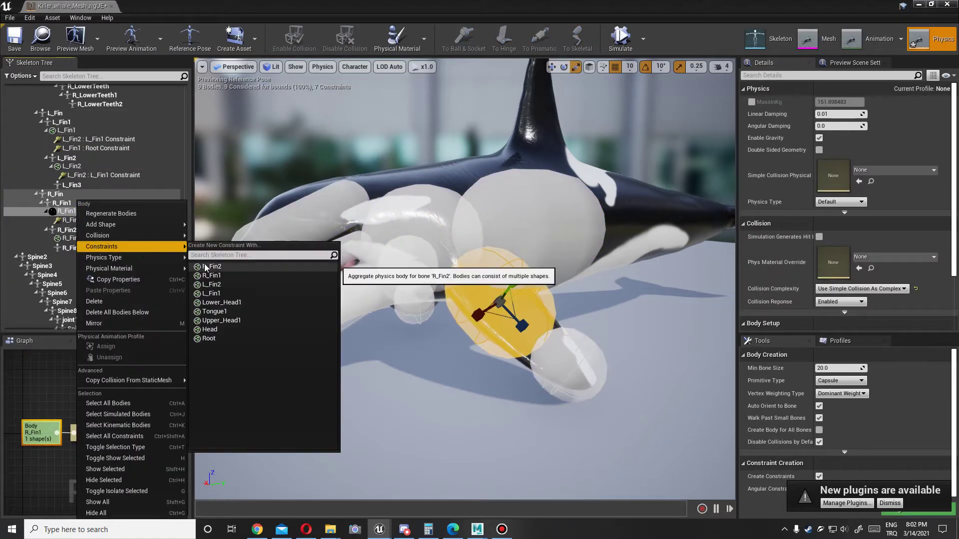
pyautogui.click(204, 268)
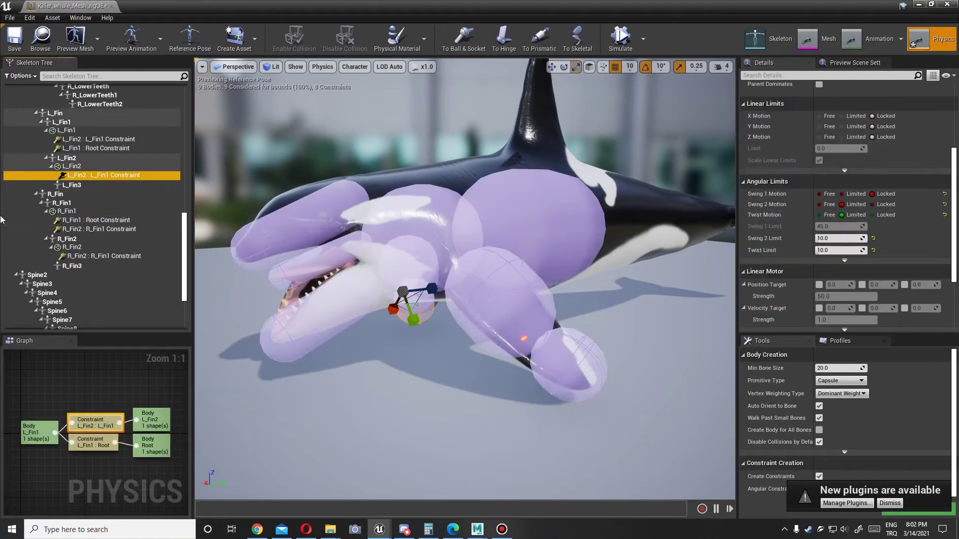
pyautogui.click(104, 256)
pyautogui.scroll(-1, 805, 235)
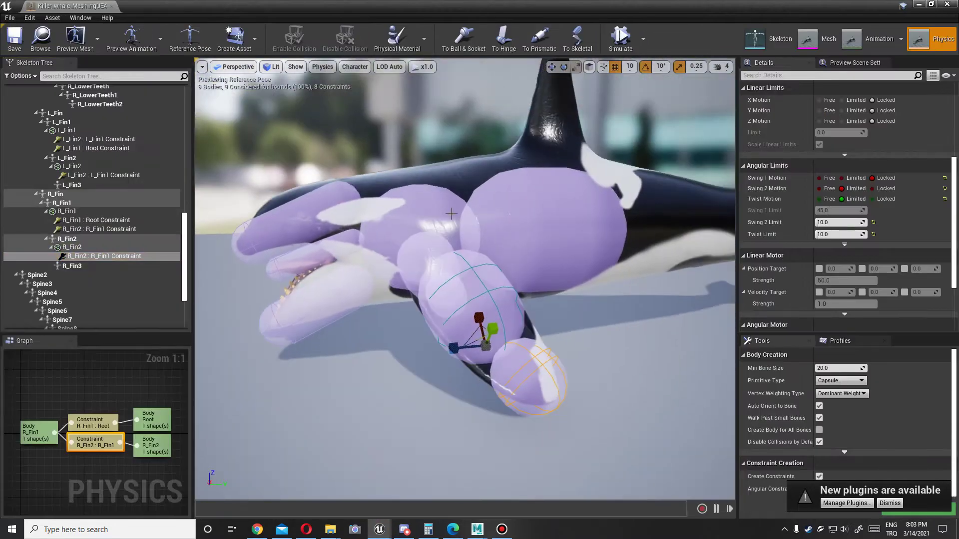
# Set Swing 1 on the Head : Root constraint to Limited, simulate, and play the level.
pyautogui.click(474, 223)
pyautogui.click(429, 248)
pyautogui.click(842, 284)
pyautogui.scroll(-2, 842, 265)
pyautogui.click(620, 39)
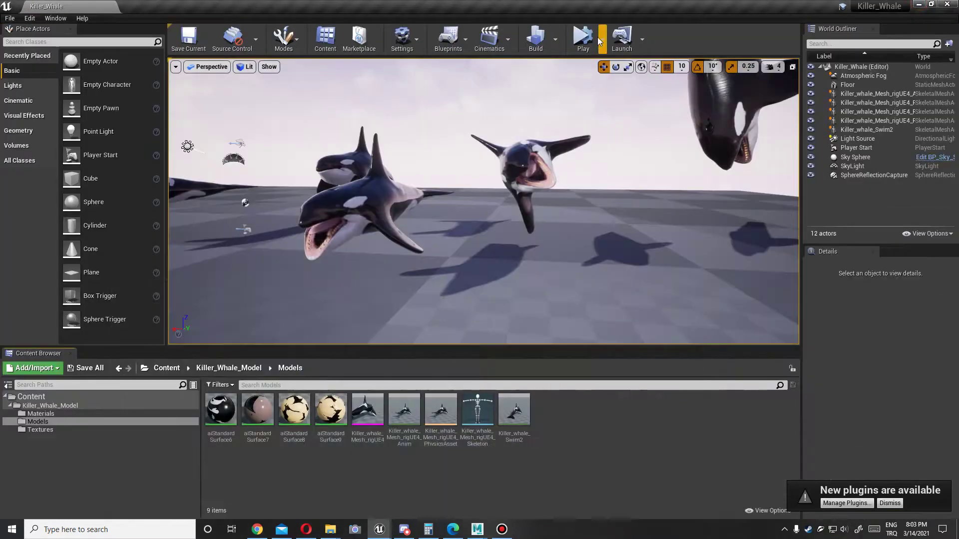
pyautogui.click(597, 37)
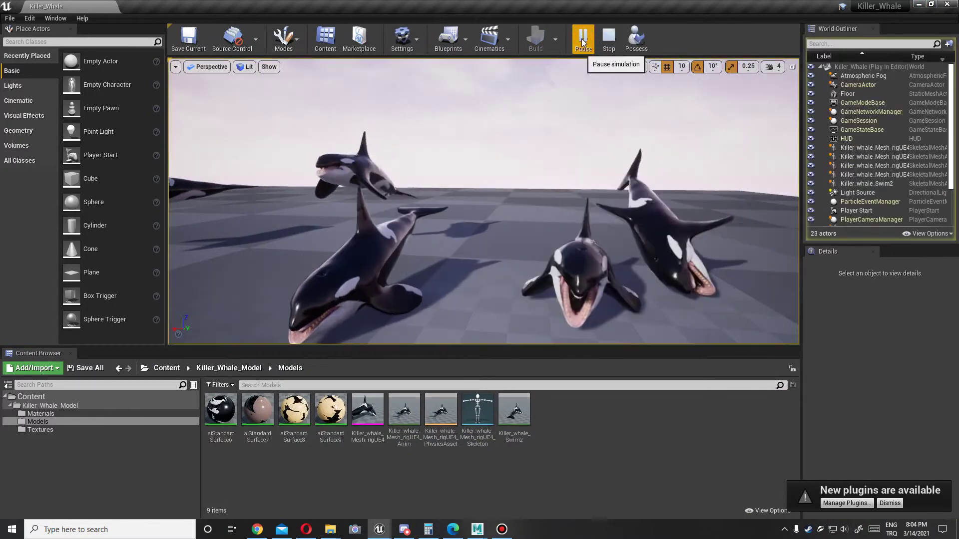
# Stop the play session and replay the whale level to test the 15-degree head swing limit.
pyautogui.click(608, 38)
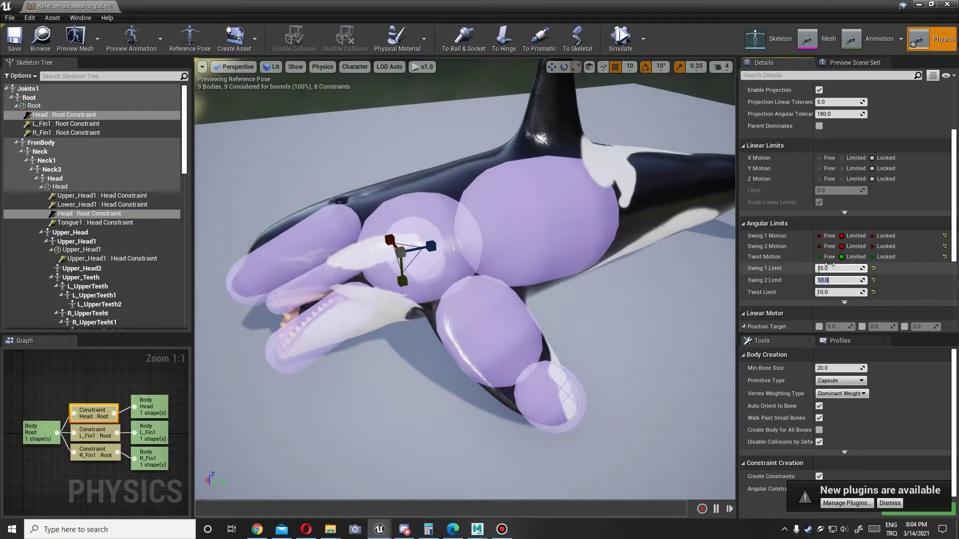
pyautogui.click(621, 36)
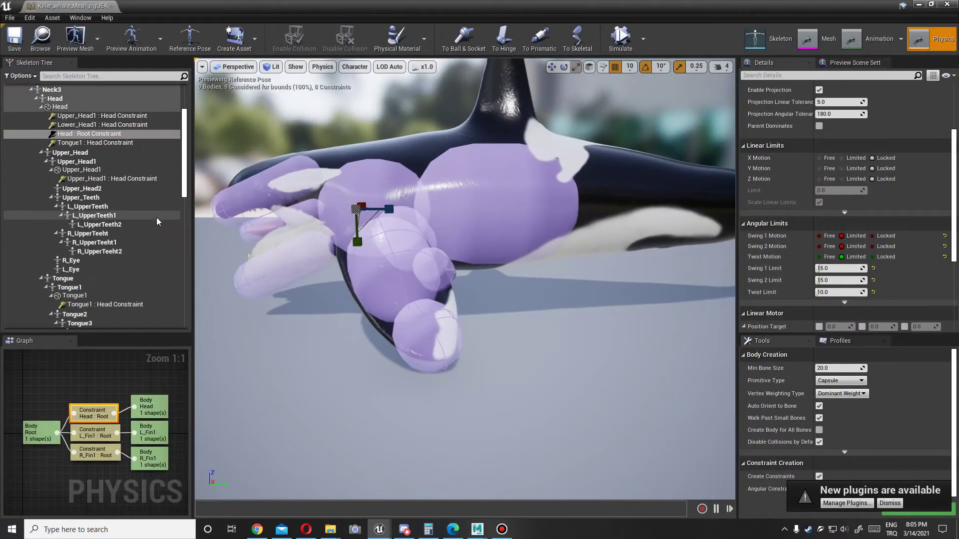
pyautogui.scroll(-5, 126, 236)
# Add a physics body to Spine4 and scale it up to fill the torso.
pyautogui.scroll(-5, 119, 234)
pyautogui.scroll(-5, 92, 225)
pyautogui.click(89, 230)
pyautogui.rightClick(84, 252)
pyautogui.click(234, 372)
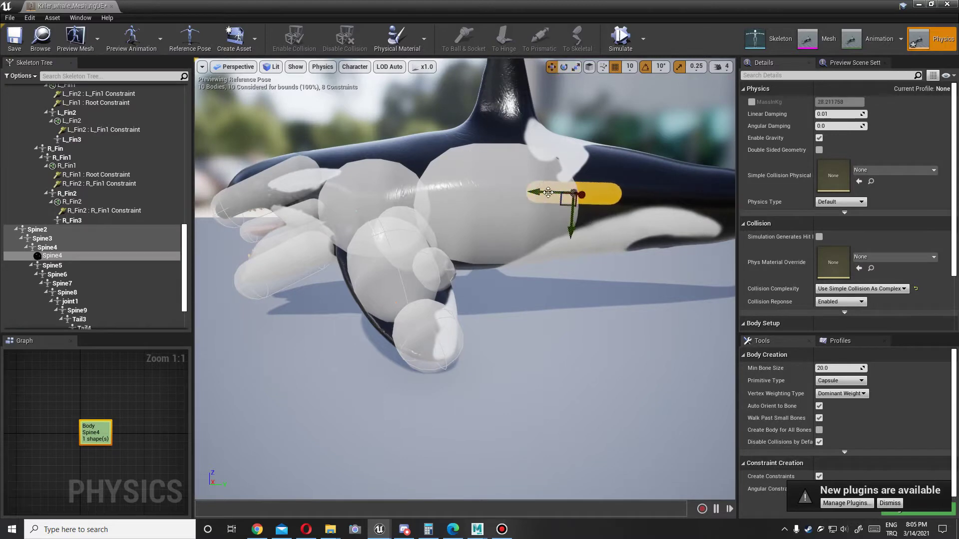
pyautogui.press('r')
pyautogui.moveTo(548, 193)
pyautogui.mouseDown(button='right')
pyautogui.moveTo(524, 259)
pyautogui.moveTo(550, 283)
pyautogui.mouseUp(button='right')
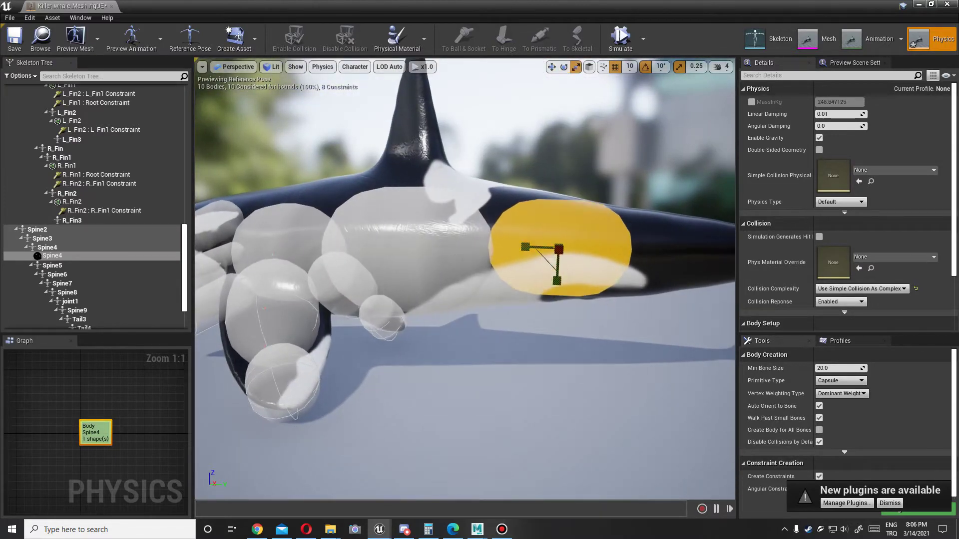
# Constrain the Spine4 body to Root.
pyautogui.rightClick(71, 118)
pyautogui.click(235, 171)
pyautogui.scroll(-3, 839, 265)
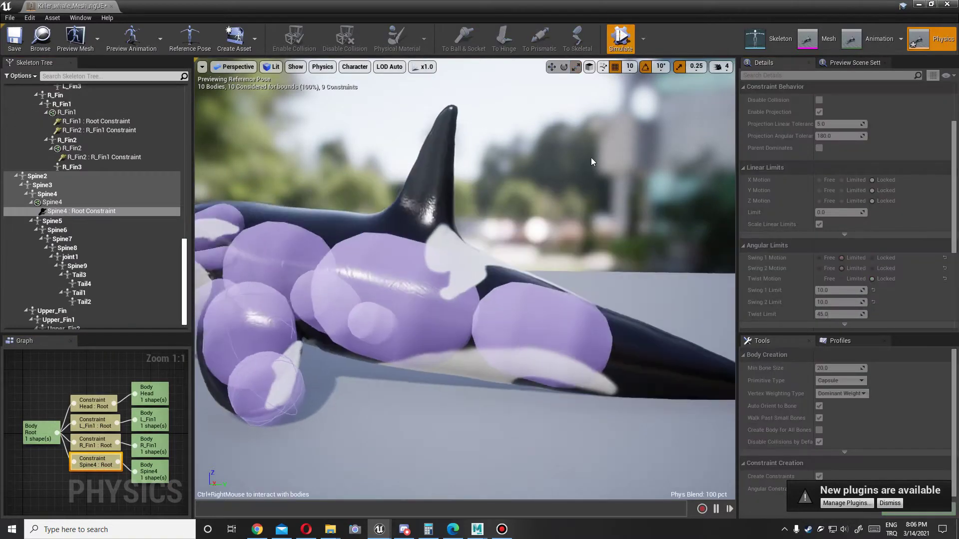
# Simulate the whale briefly to check the Spine4 : Root constraint, then stop and reset the pose.
pyautogui.click(622, 40)
pyautogui.click(630, 45)
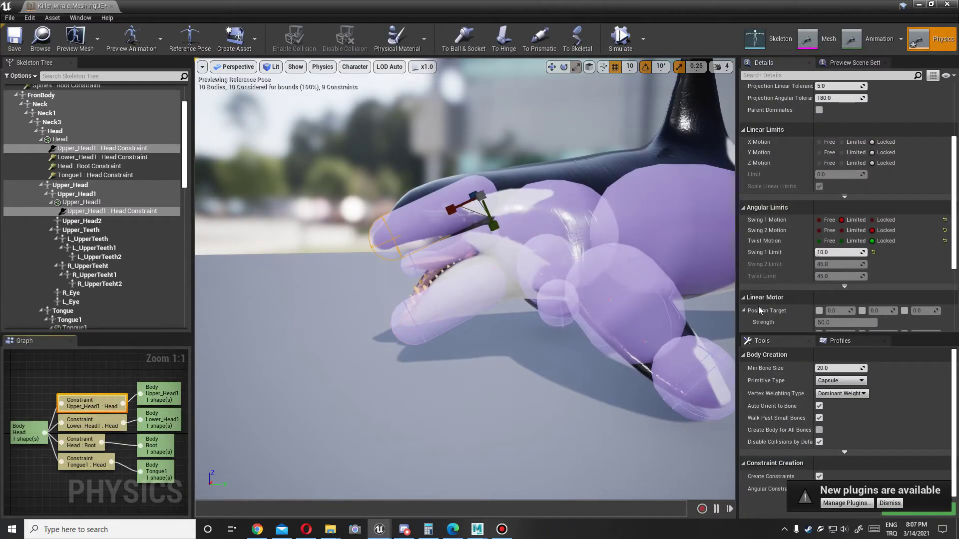
# Simulate the orca to test the left fin's root constraint.
pyautogui.click(621, 36)
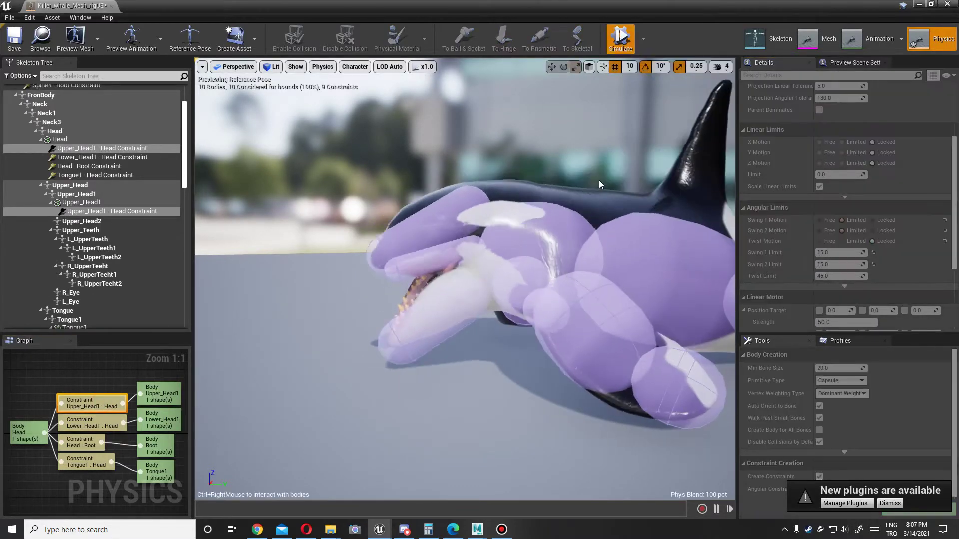
pyautogui.click(622, 36)
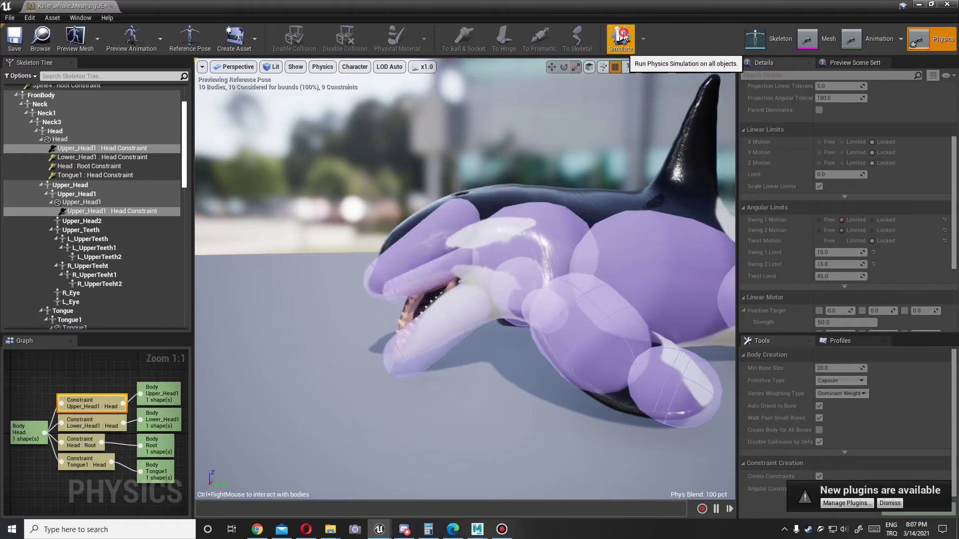
pyautogui.click(29, 432)
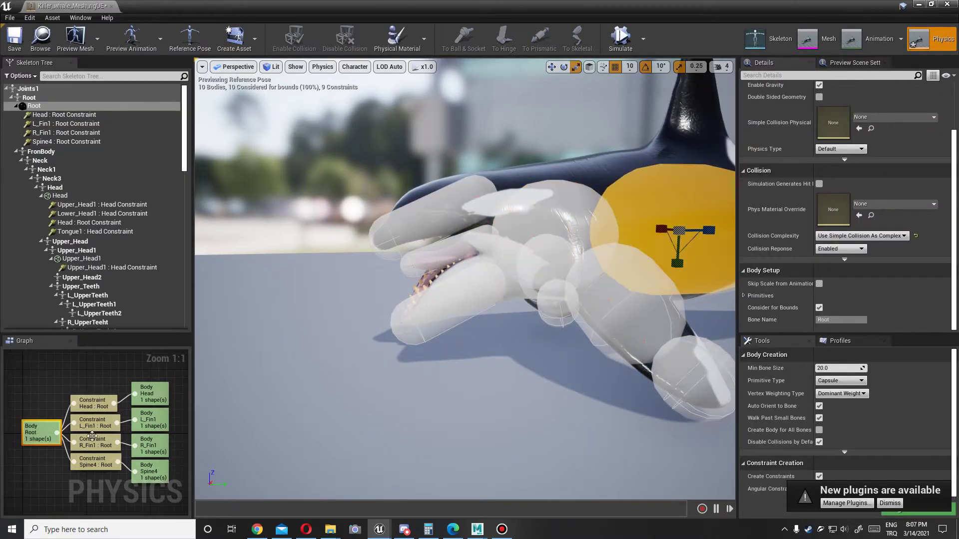
pyautogui.click(622, 50)
pyautogui.click(621, 50)
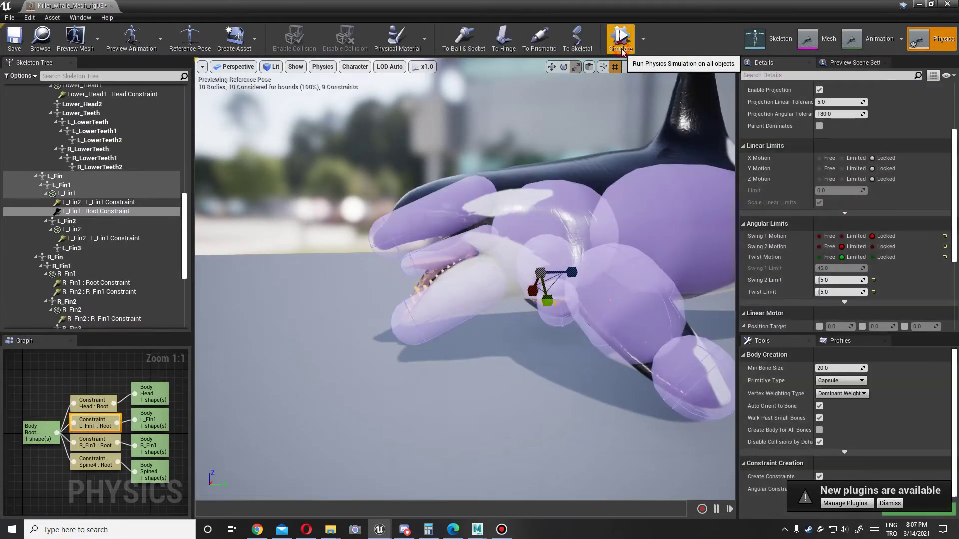
pyautogui.click(615, 42)
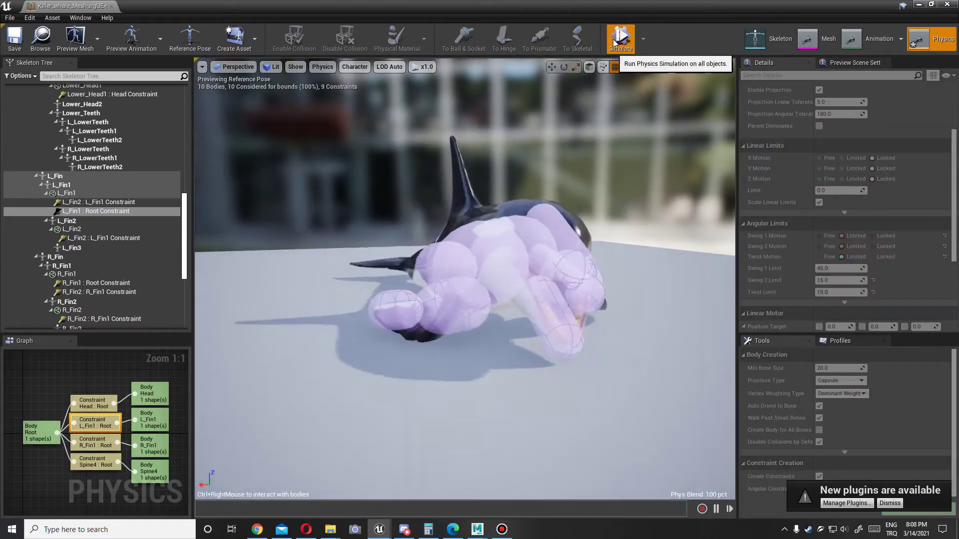
pyautogui.click(616, 42)
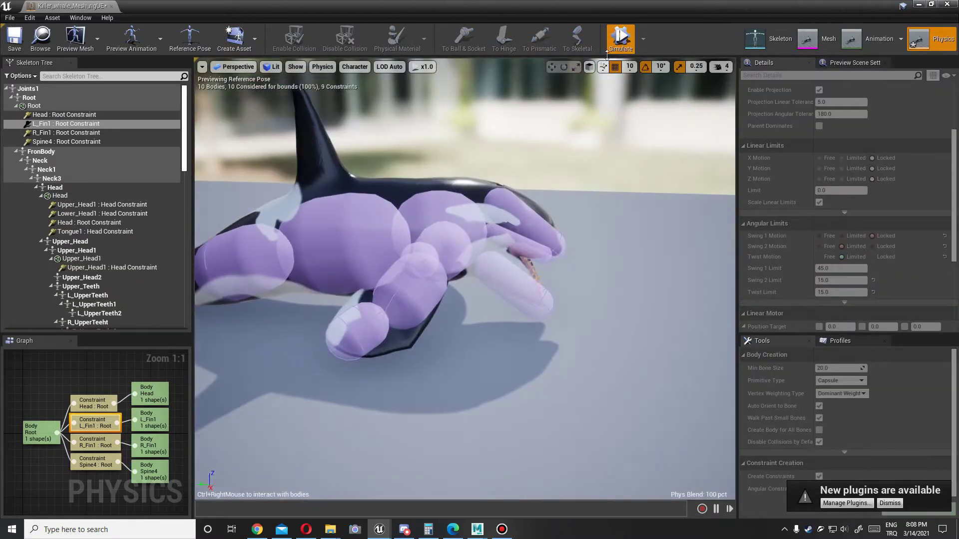
# Try a Swing 1 limit change on the fin, then undo it and rerun the simulation.
pyautogui.click(614, 44)
pyautogui.hotkey('ctrl', 'y')
pyautogui.click(835, 268)
pyautogui.click(620, 39)
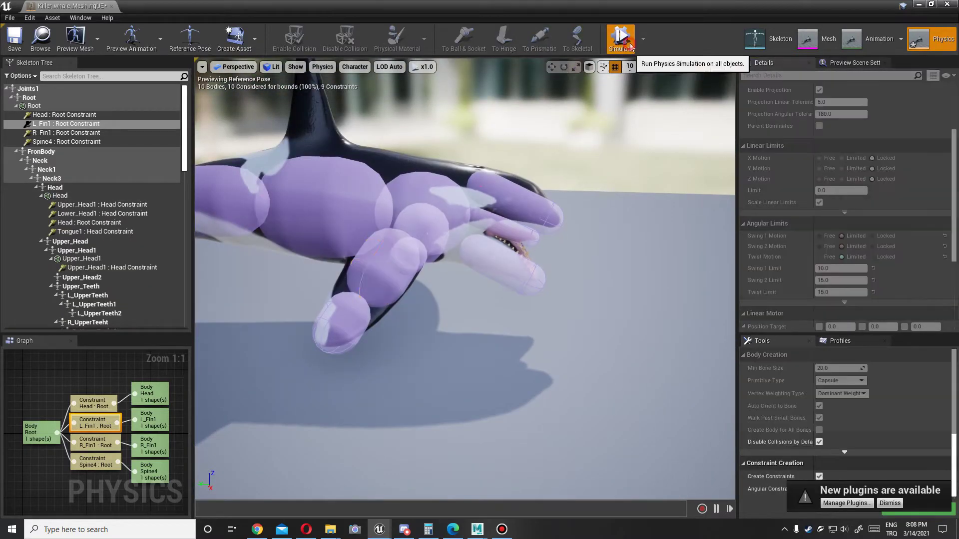
pyautogui.hotkey('ctrl', 'z')
pyautogui.hotkey('alt', 's')
pyautogui.hotkey('alt', 's')
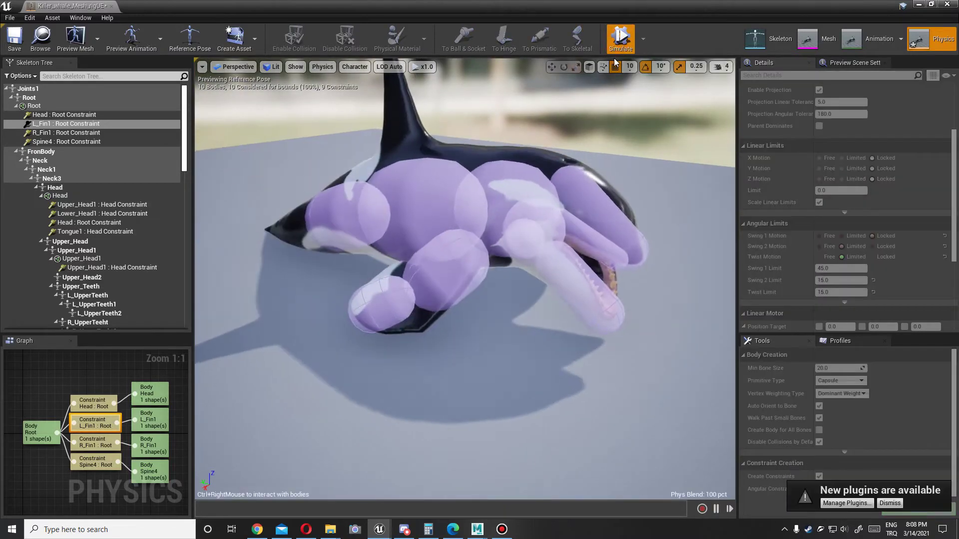
# Inspect the head and right-fin root constraints, then minimize the Physics Asset editor to show the level.
pyautogui.click(93, 401)
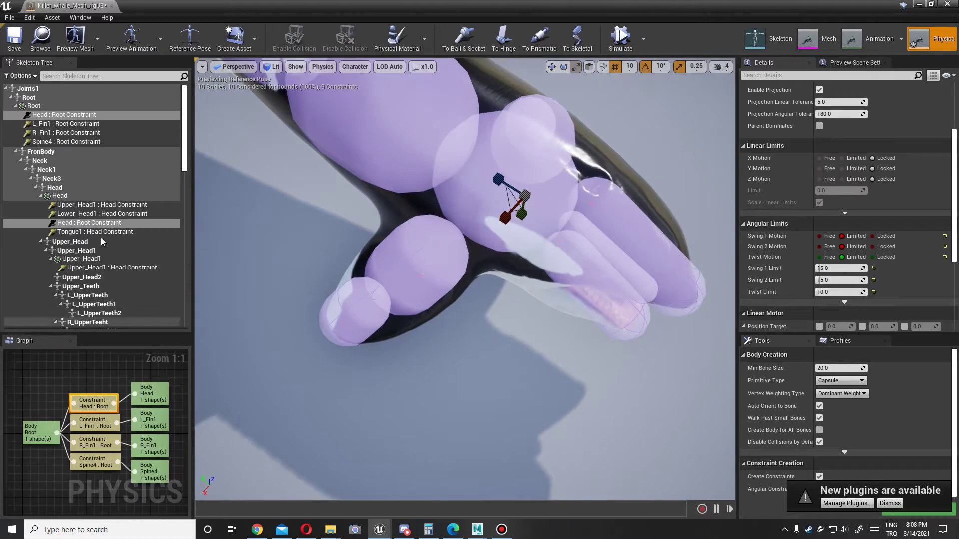
pyautogui.click(73, 133)
pyautogui.click(55, 114)
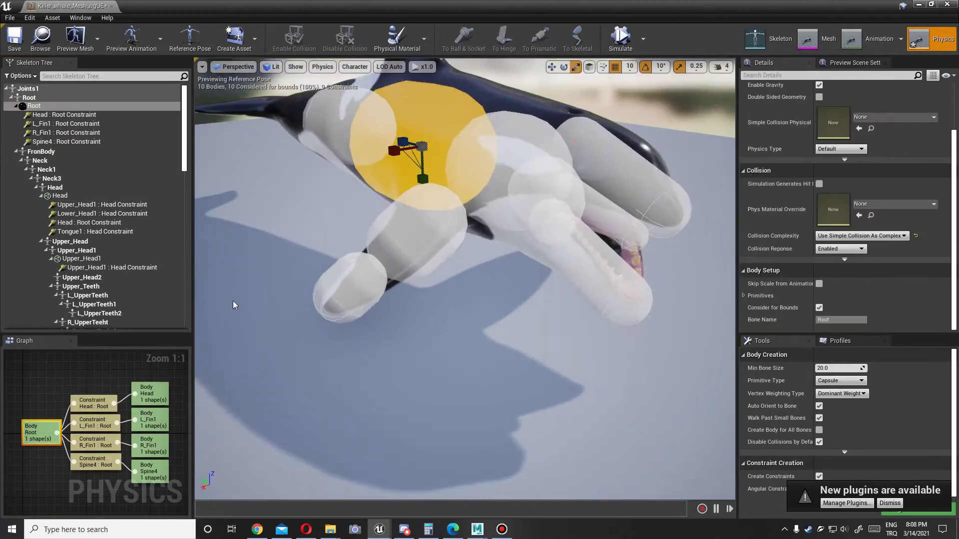
pyautogui.click(917, 6)
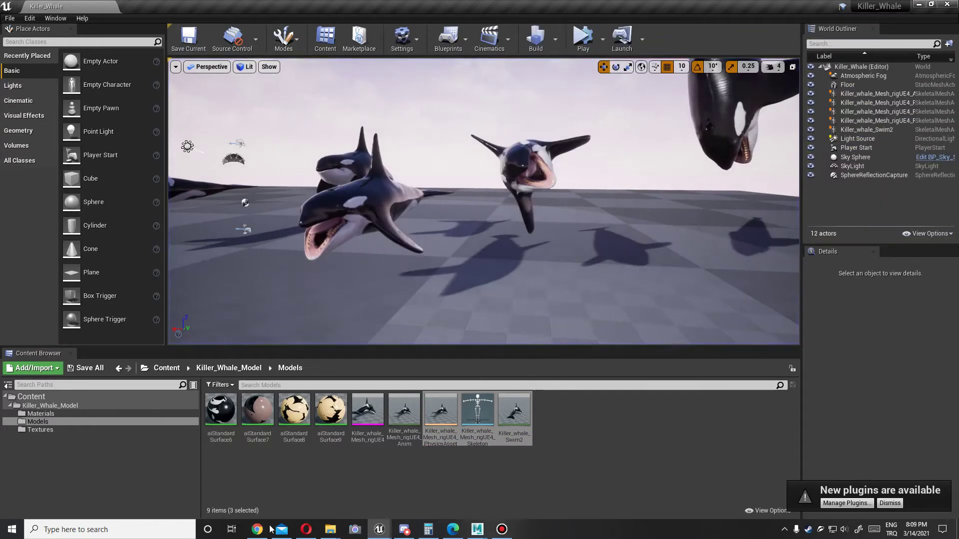
# Set the Upper_Head1 : Head constraint's Twist Motion to Limited (45) and test it in simulation.
pyautogui.click(295, 500)
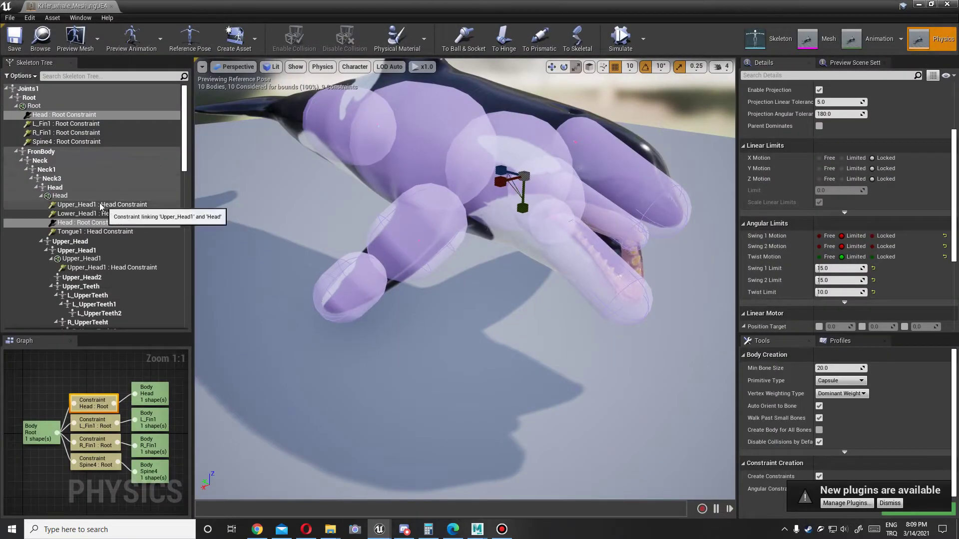
pyautogui.click(103, 205)
pyautogui.click(622, 39)
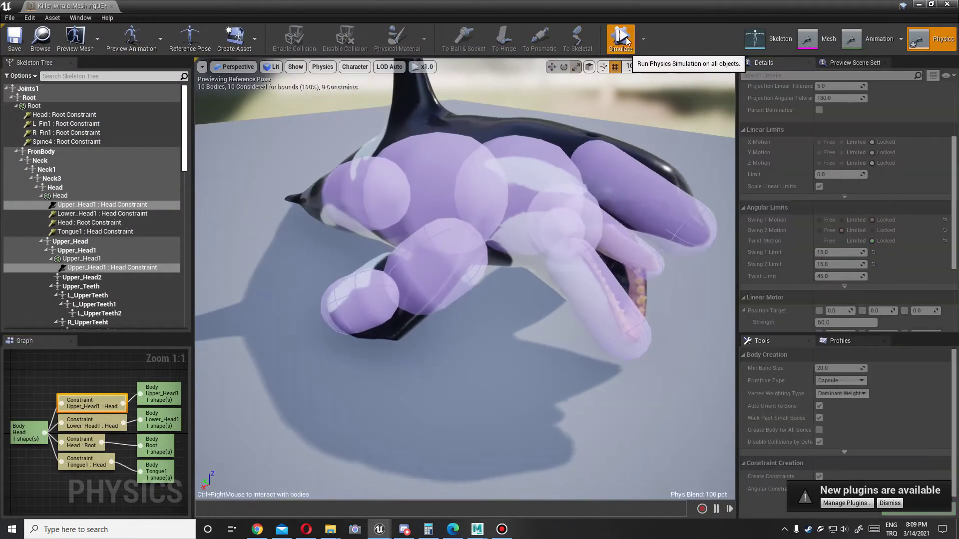
pyautogui.click(622, 40)
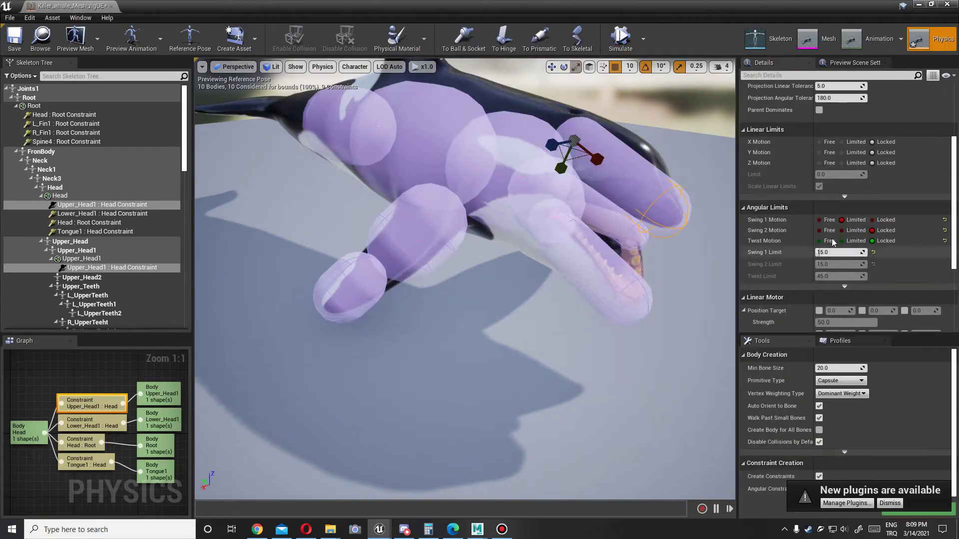
pyautogui.click(842, 240)
pyautogui.click(621, 36)
pyautogui.click(620, 35)
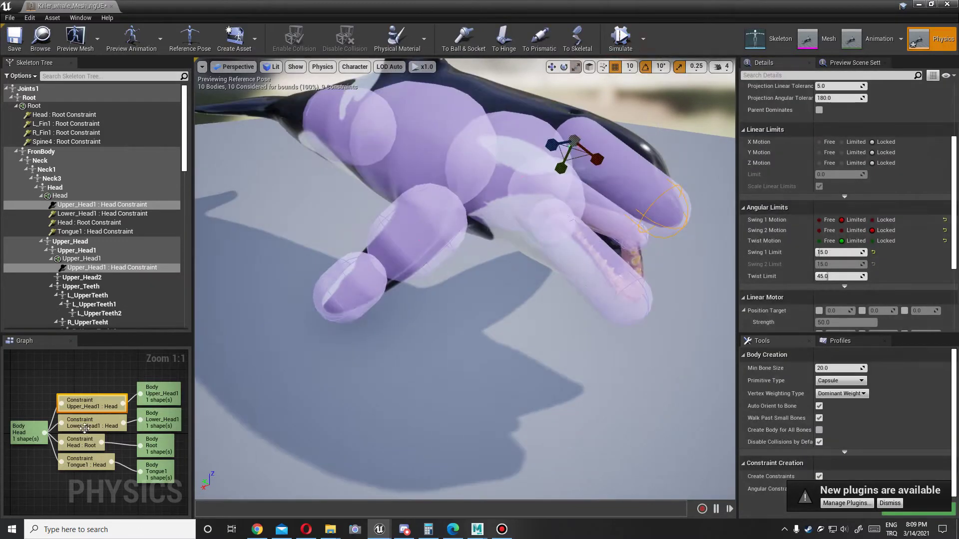
# Test the Lower_Head1 : Head constraint, change its Swing 2 motion, and simulate again.
pyautogui.click(84, 428)
pyautogui.click(617, 36)
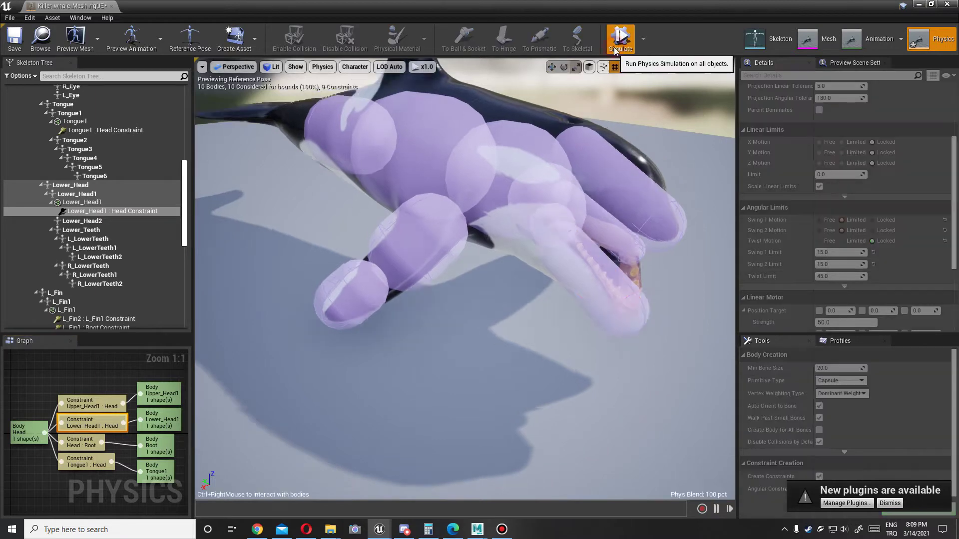
pyautogui.click(617, 36)
pyautogui.click(868, 231)
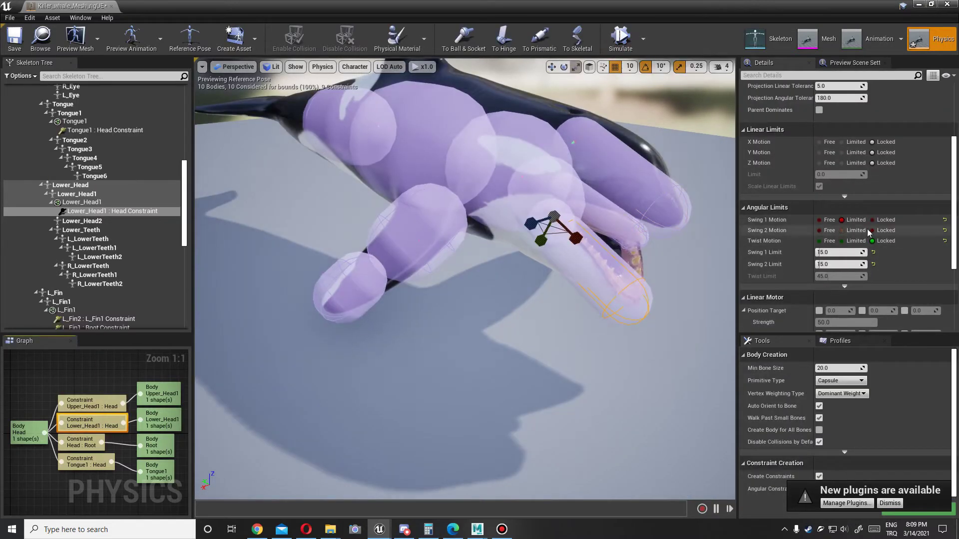
pyautogui.click(627, 47)
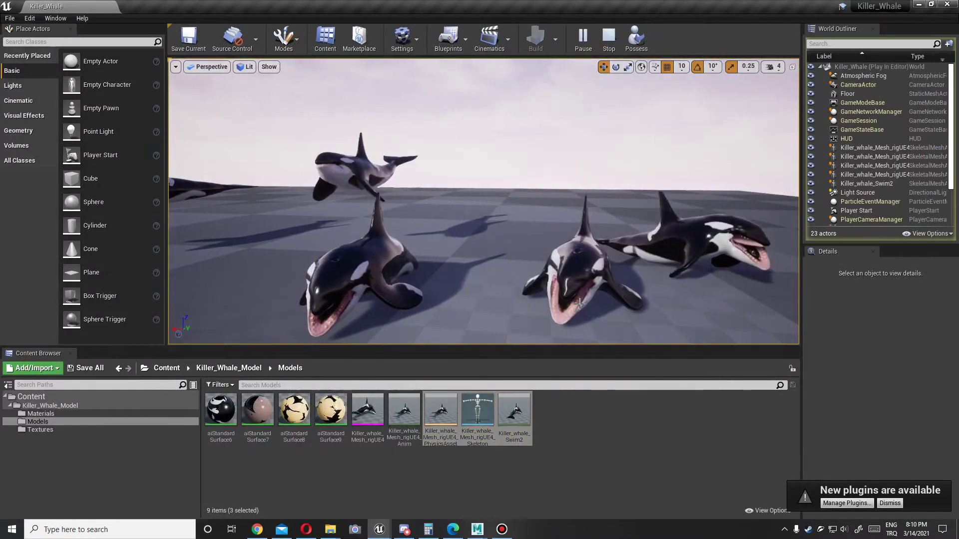
# Simulate the jaws, undo a Swing 1 change on the upper jaw, and play the level.
pyautogui.click(609, 36)
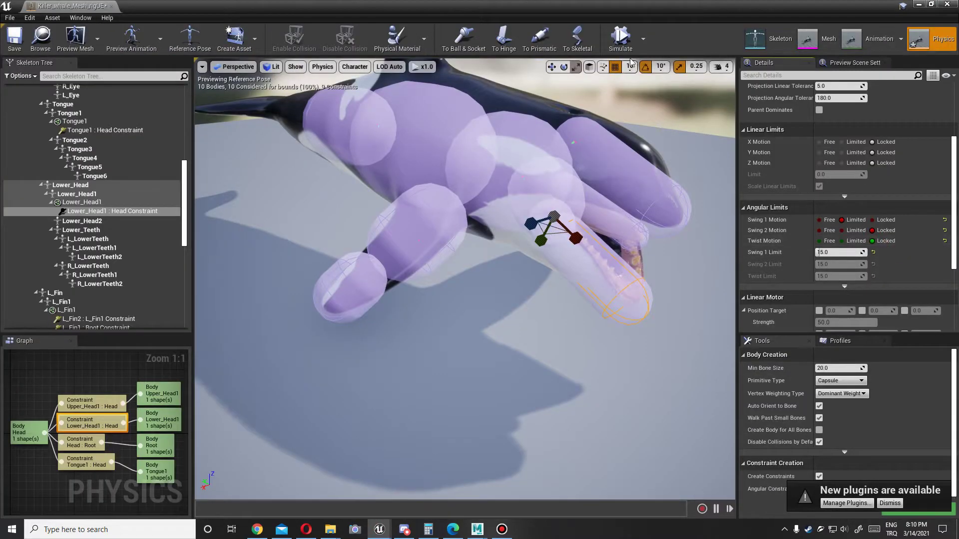
pyautogui.click(627, 46)
pyautogui.click(103, 396)
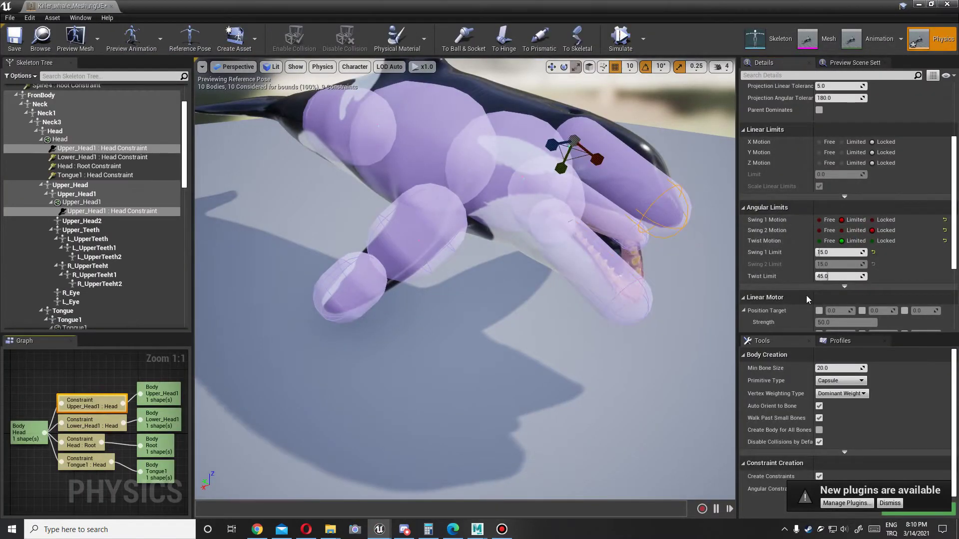
pyautogui.click(842, 220)
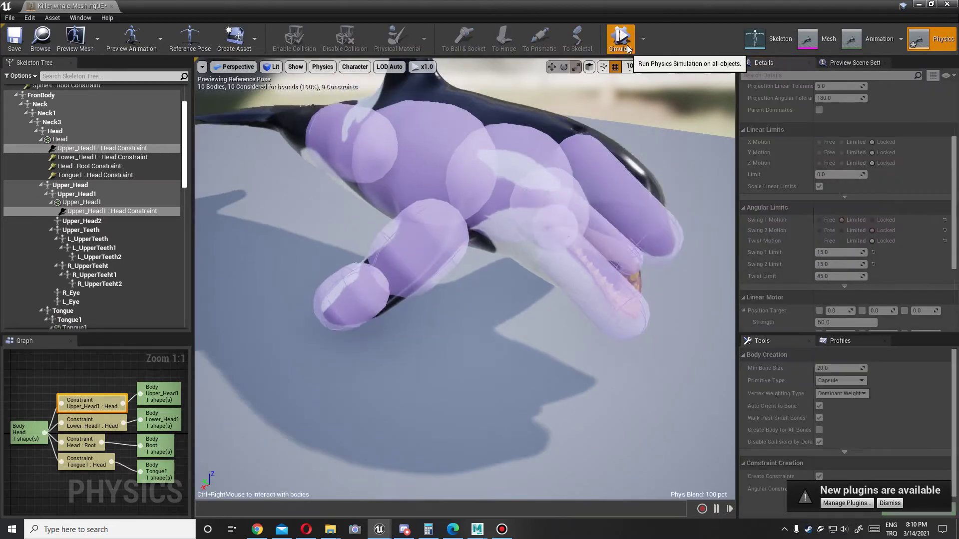
pyautogui.hotkey('ctrl', 'z')
pyautogui.hotkey('ctrl', 'z')
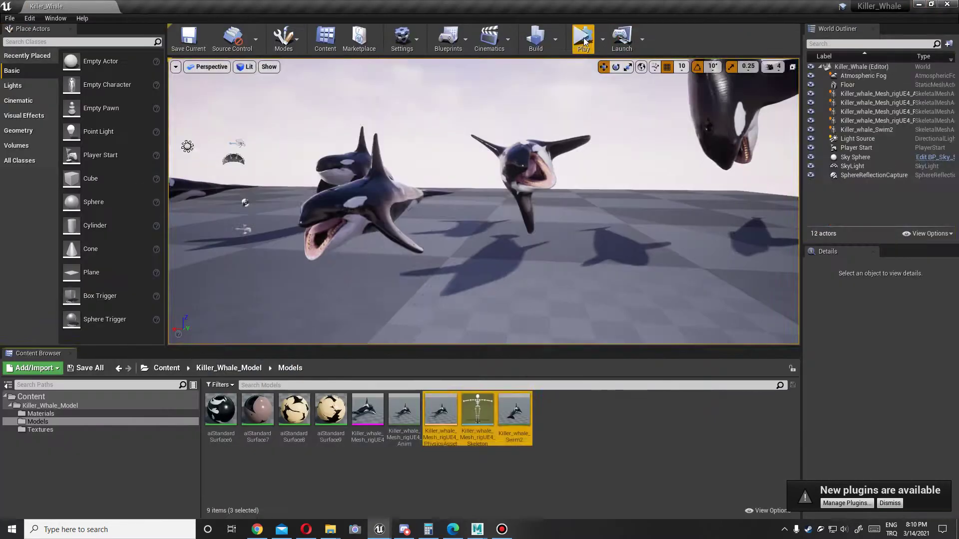
pyautogui.click(583, 40)
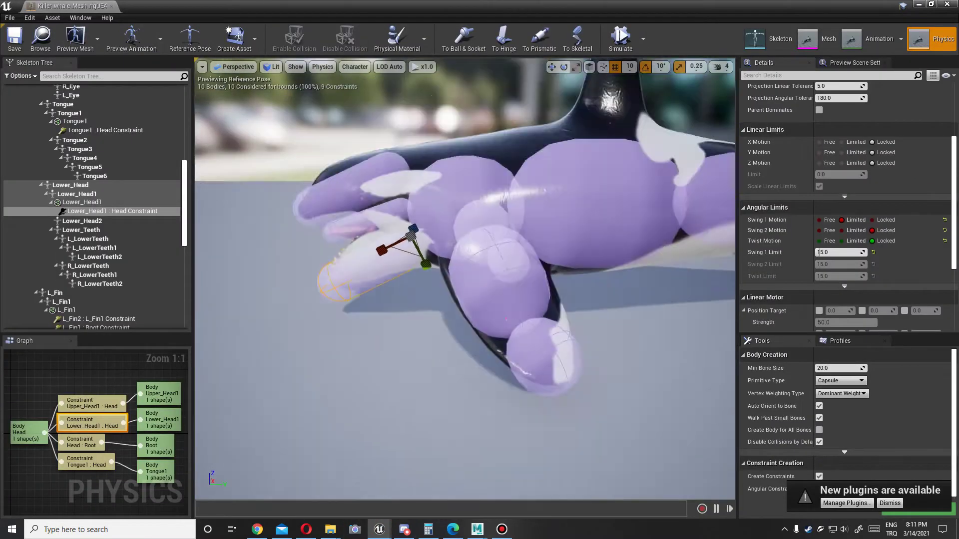
# Scroll the Skeleton Tree down and select the Spine8 bone.
pyautogui.scroll(-5, 136, 289)
pyautogui.scroll(-5, 135, 288)
pyautogui.scroll(-3, 136, 289)
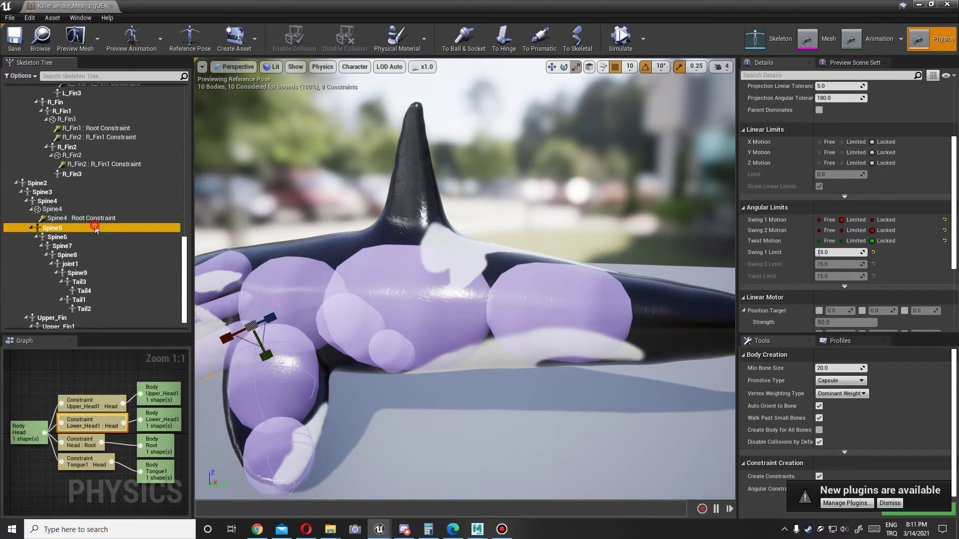
pyautogui.click(94, 225)
pyautogui.press('Down')
pyautogui.press('Down')
pyautogui.press('Down')
# Add a capsule body to the Spine8 bone.
pyautogui.press('f')
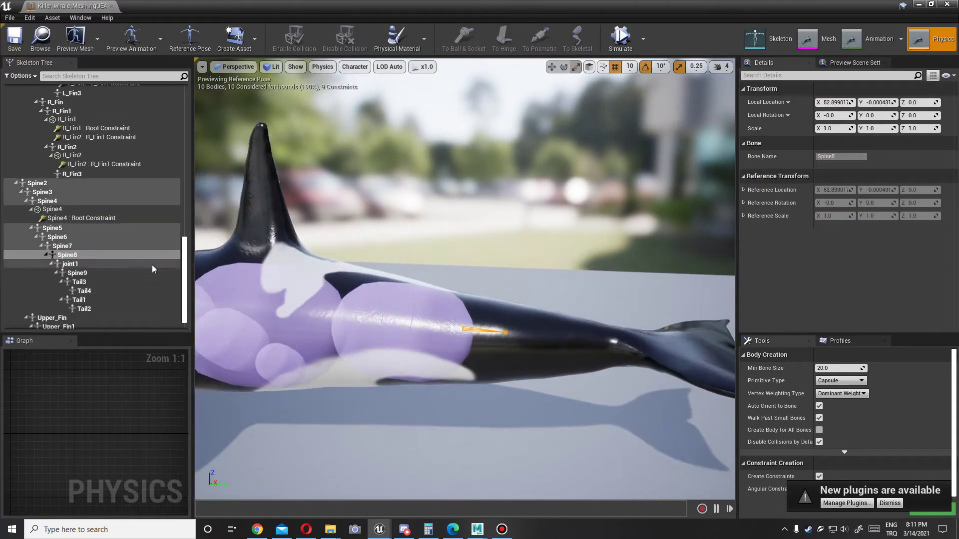
pyautogui.rightClick(123, 256)
pyautogui.moveTo(206, 351)
pyautogui.click(267, 383)
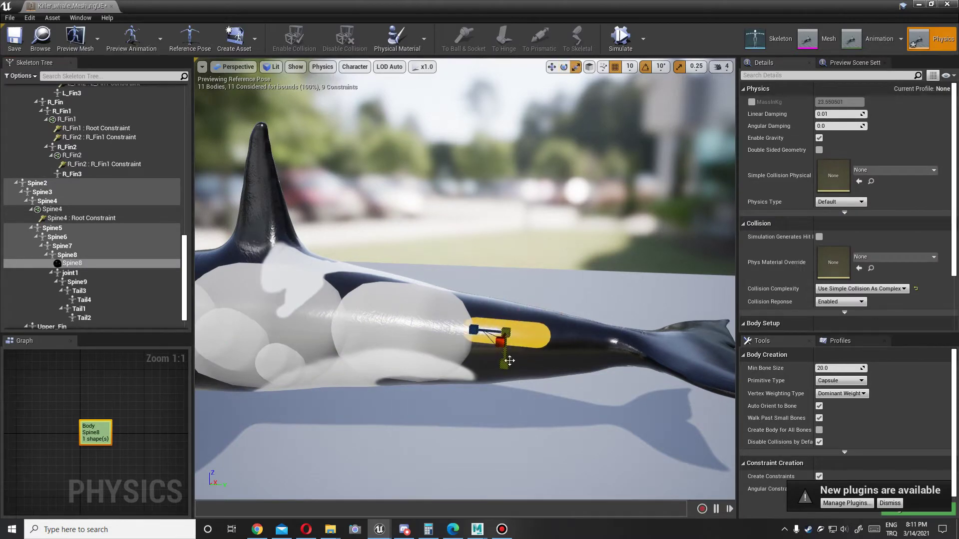
pyautogui.keyDown('alt'); pyautogui.moveTo(487, 326); pyautogui.dragTo(549, 354); pyautogui.keyUp('alt')
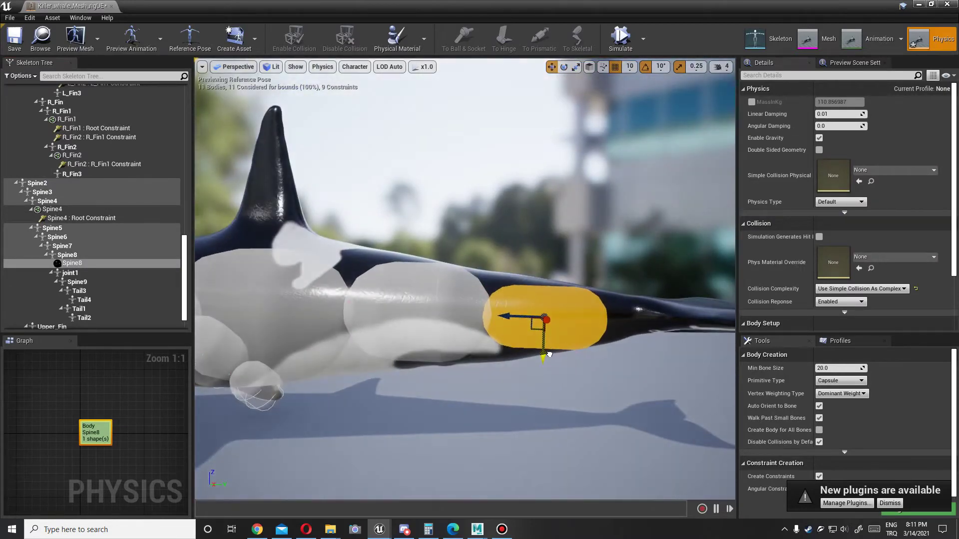
# Constrain Spine8 to Spine4 with Swing 1 limited to 30 degrees.
pyautogui.click(415, 303)
pyautogui.rightClick(128, 208)
pyautogui.moveTo(220, 249)
pyautogui.click(271, 265)
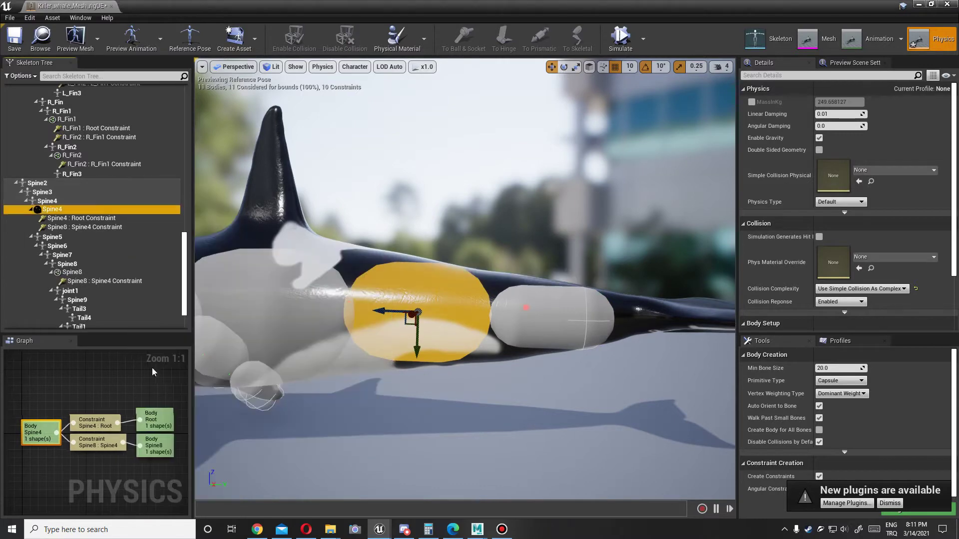
pyautogui.click(842, 274)
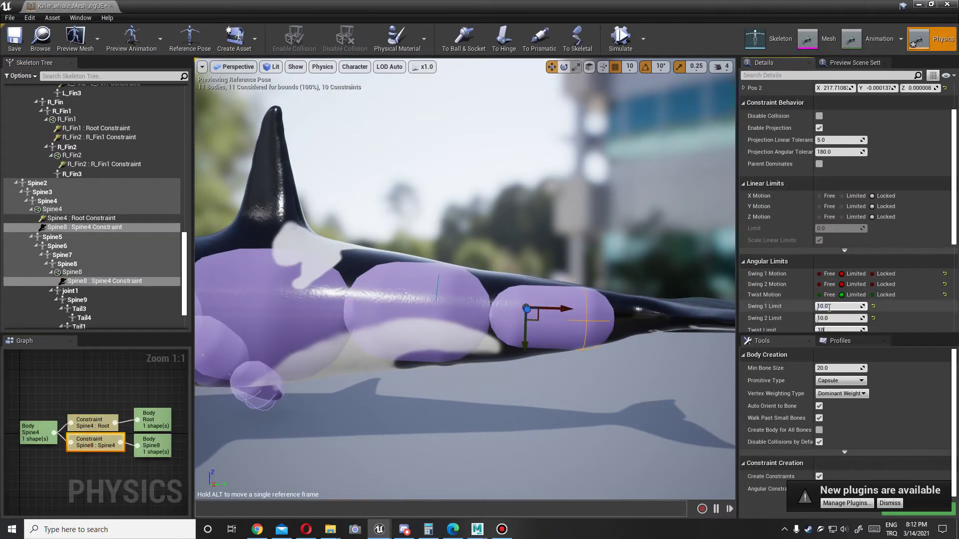
pyautogui.moveTo(567, 198); pyautogui.dragTo(601, 261, button='right')
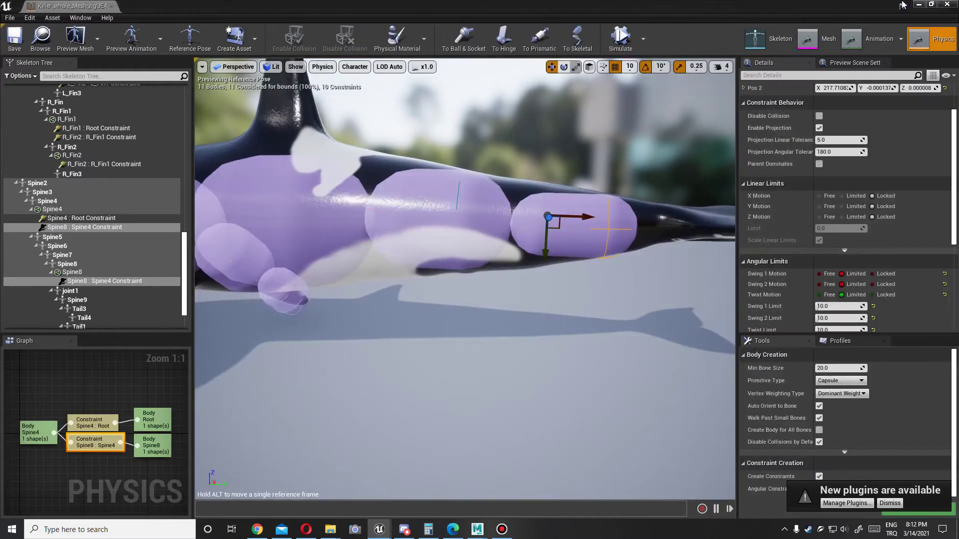
# Watch the whales in the running level, then return to the Physics Asset editor and select Spine9.
pyautogui.click(917, 4)
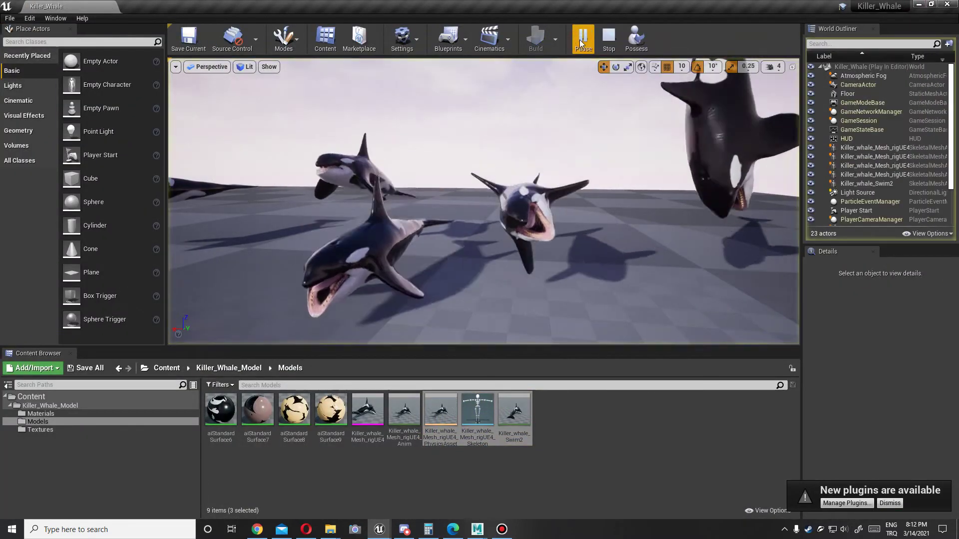
pyautogui.moveTo(379, 529)
pyautogui.click(428, 472)
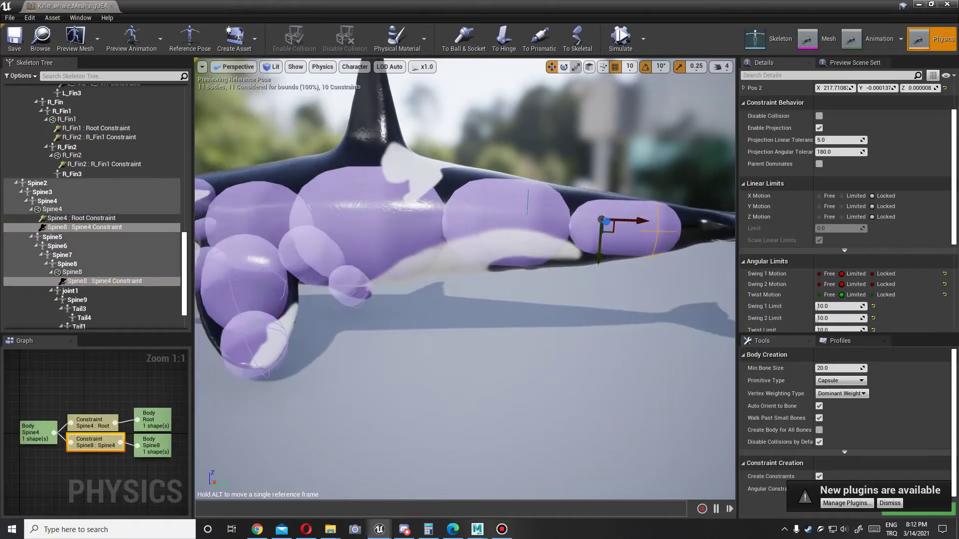
pyautogui.click(92, 300)
# Add a sphere body to the Spine9 bone.
pyautogui.rightClick(96, 304)
pyautogui.moveTo(150, 166)
pyautogui.click(235, 173)
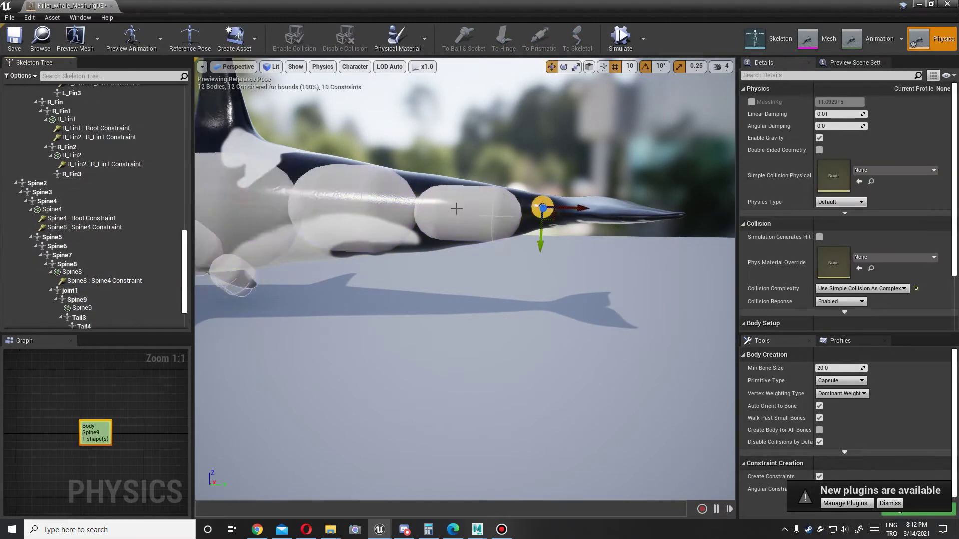
pyautogui.press('e')
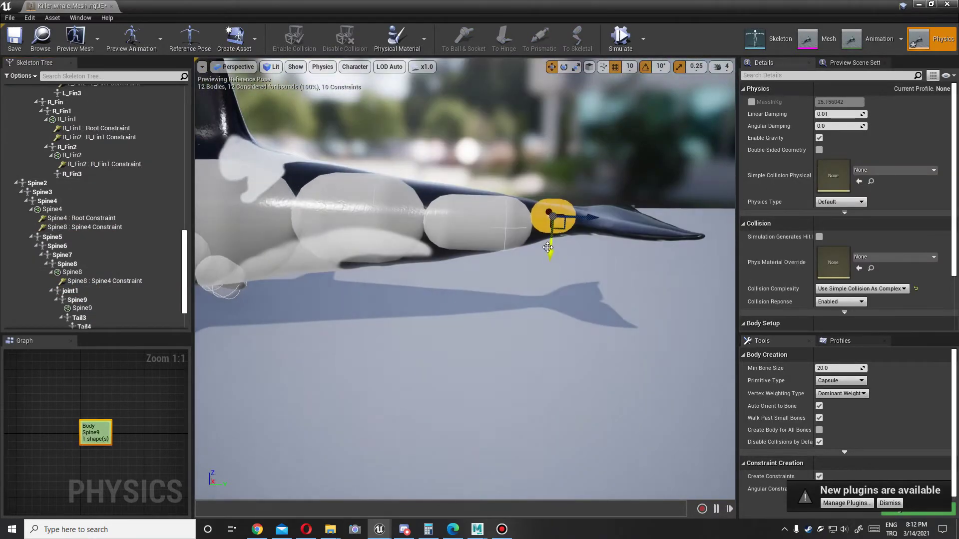
# Constrain the Spine9 body to Spine8.
pyautogui.click(73, 272)
pyautogui.rightClick(95, 272)
pyautogui.moveTo(150, 246)
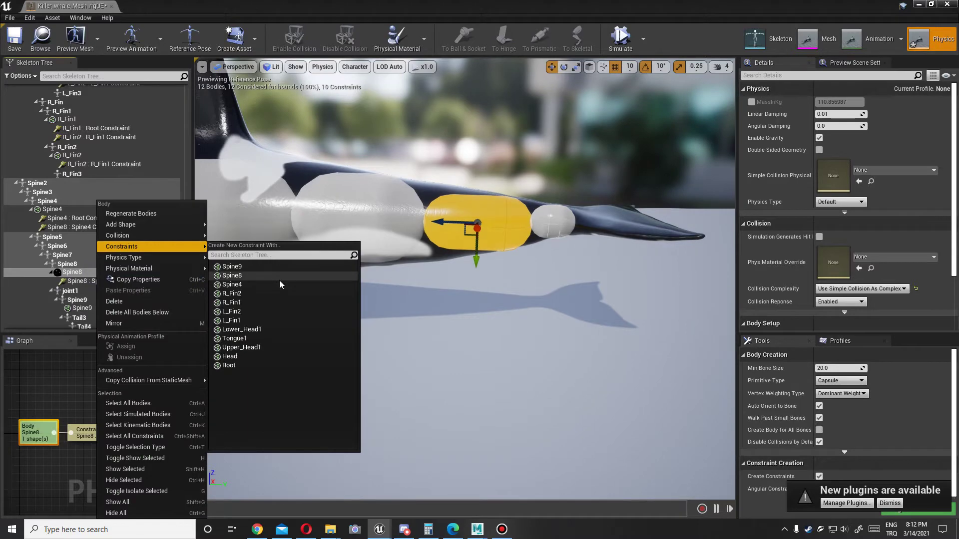
pyautogui.click(260, 268)
pyautogui.scroll(-3, 862, 262)
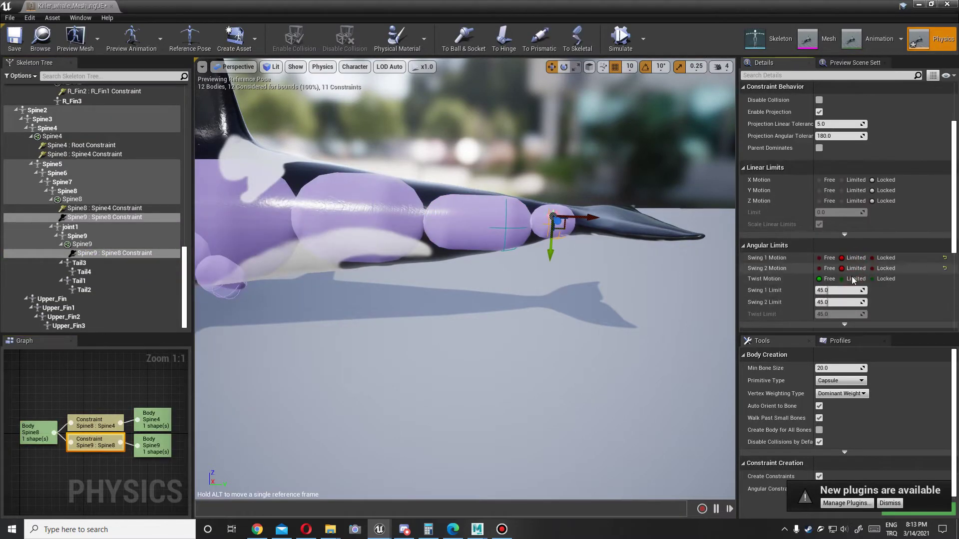
# Run two short simulations to test the spine chain, then select the Tail4 bone.
pyautogui.click(621, 40)
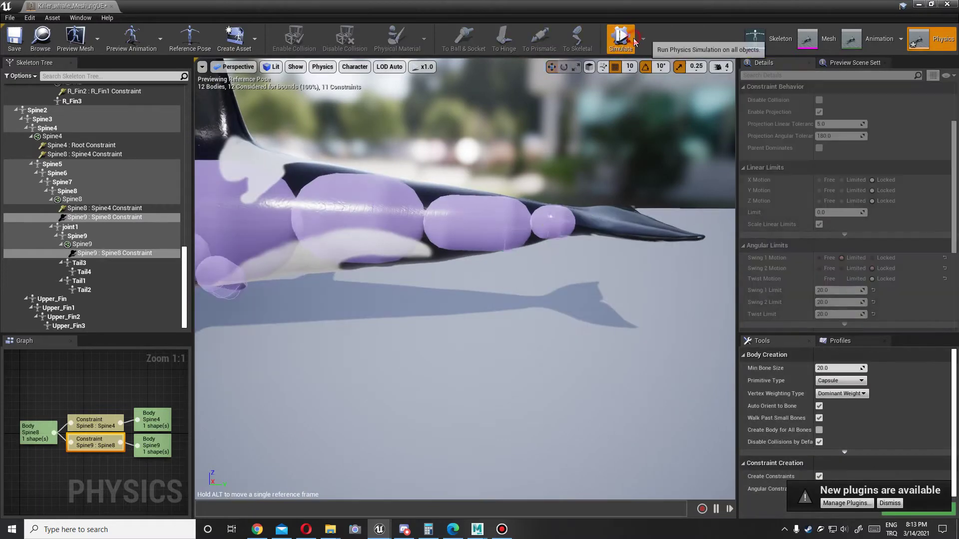
pyautogui.click(622, 39)
pyautogui.click(620, 38)
pyautogui.click(620, 37)
pyautogui.click(131, 265)
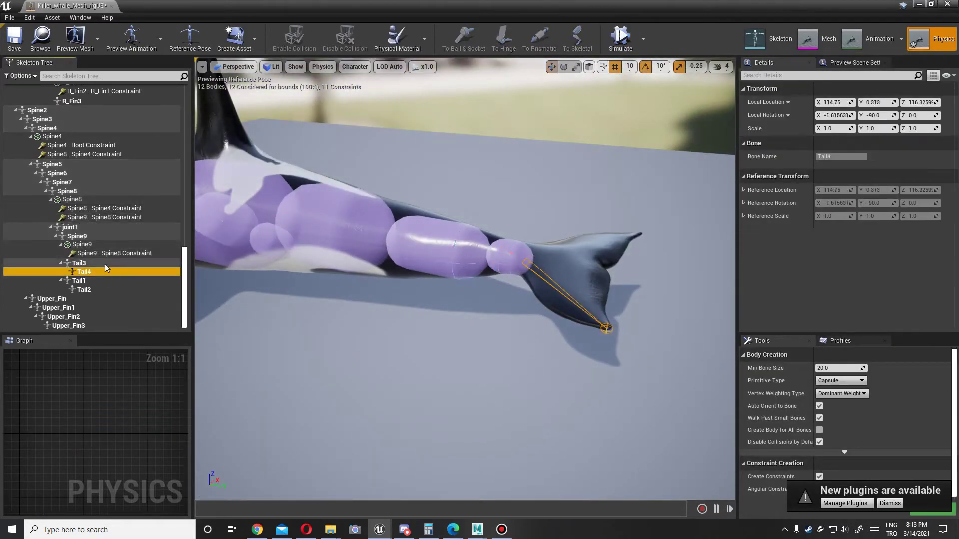
# Add a capsule body to Tail4, stretched and angled into the fluke.
pyautogui.rightClick(98, 272)
pyautogui.click(170, 353)
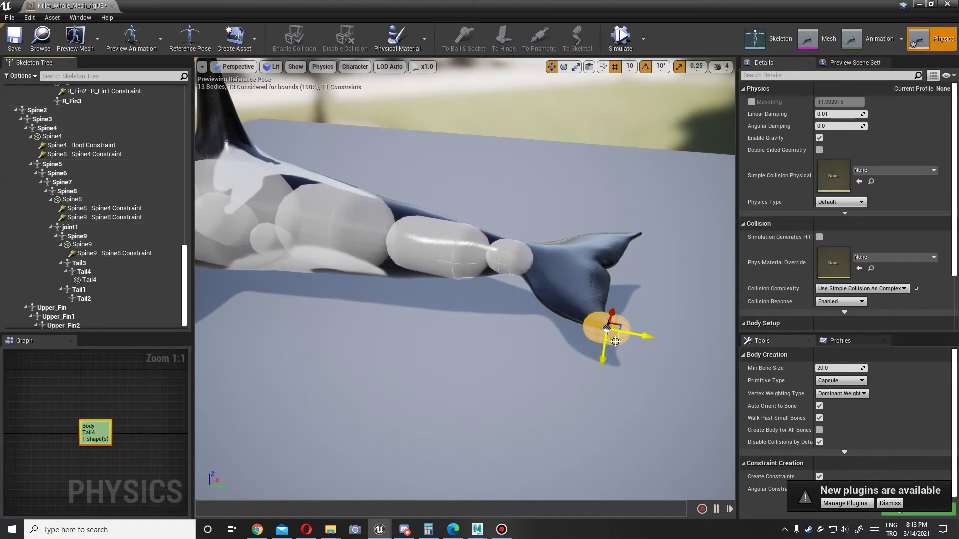
pyautogui.press('e')
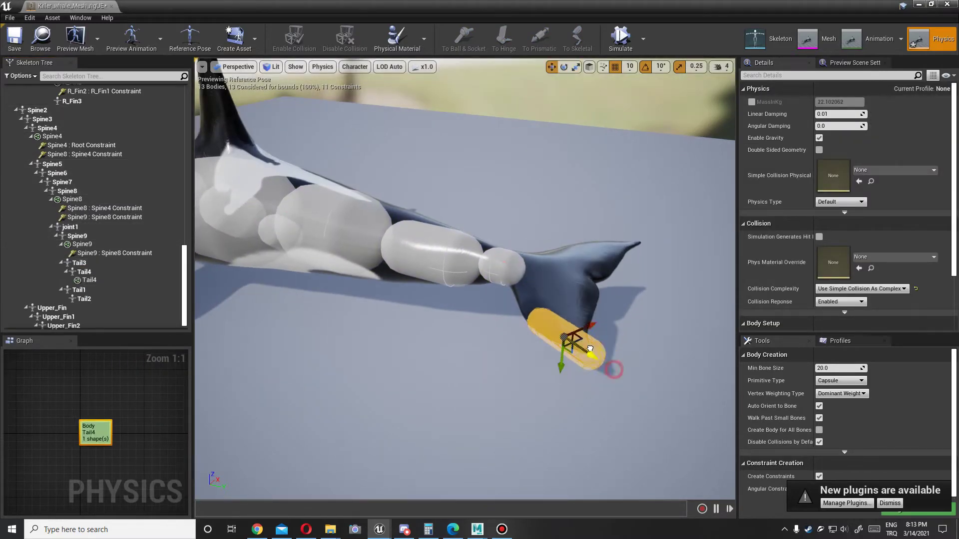
pyautogui.press('e')
pyautogui.keyDown('alt'); pyautogui.moveTo(549, 349); pyautogui.dragTo(494, 458); pyautogui.keyUp('alt')
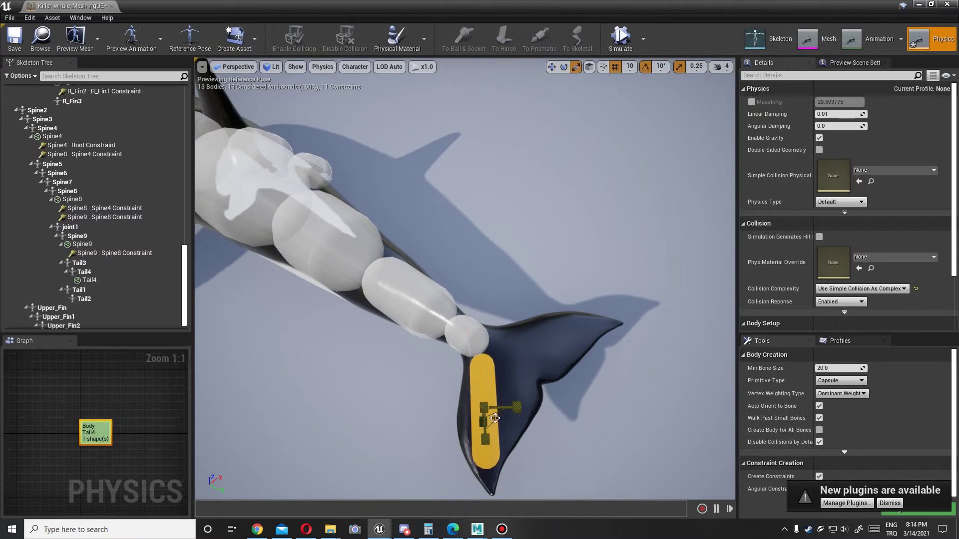
# Constrain Tail4 to Spine9 with a 15-degree twist limit.
pyautogui.click(80, 244)
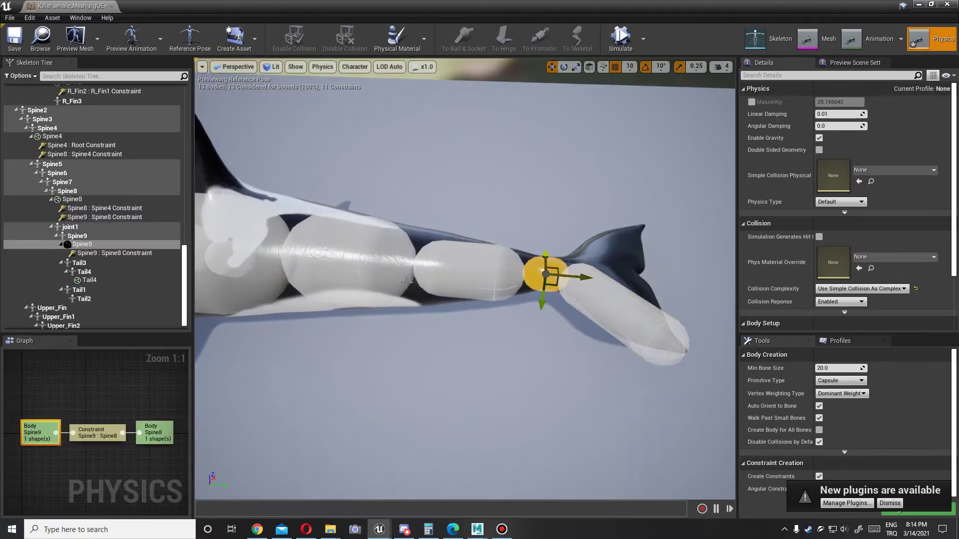
pyautogui.rightClick(87, 244)
pyautogui.moveTo(150, 246)
pyautogui.click(223, 266)
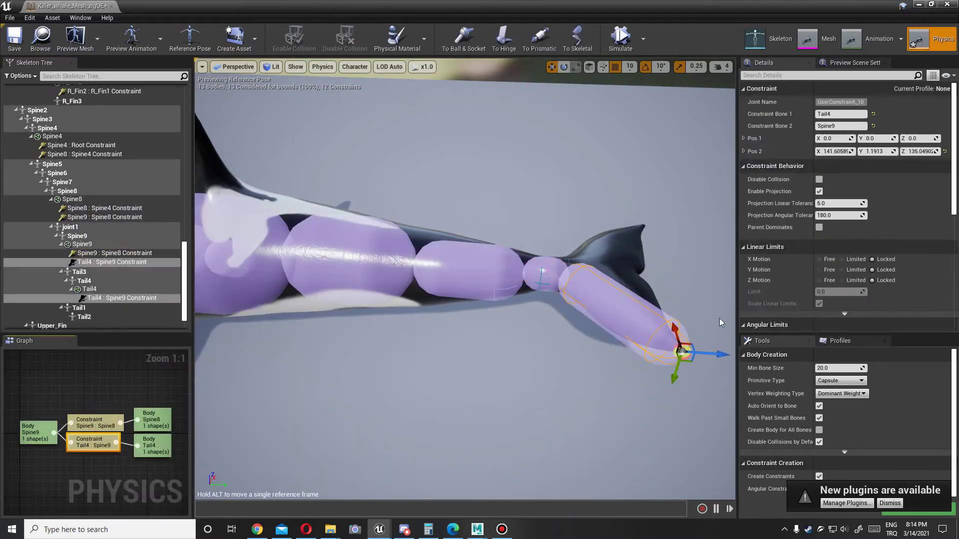
pyautogui.scroll(-5, 883, 251)
pyautogui.write('15')
pyautogui.press('Return')
pyautogui.click(621, 35)
pyautogui.click(620, 36)
# Simulate the Tail4 chain twice, then undo the trial body and constraint.
pyautogui.click(624, 40)
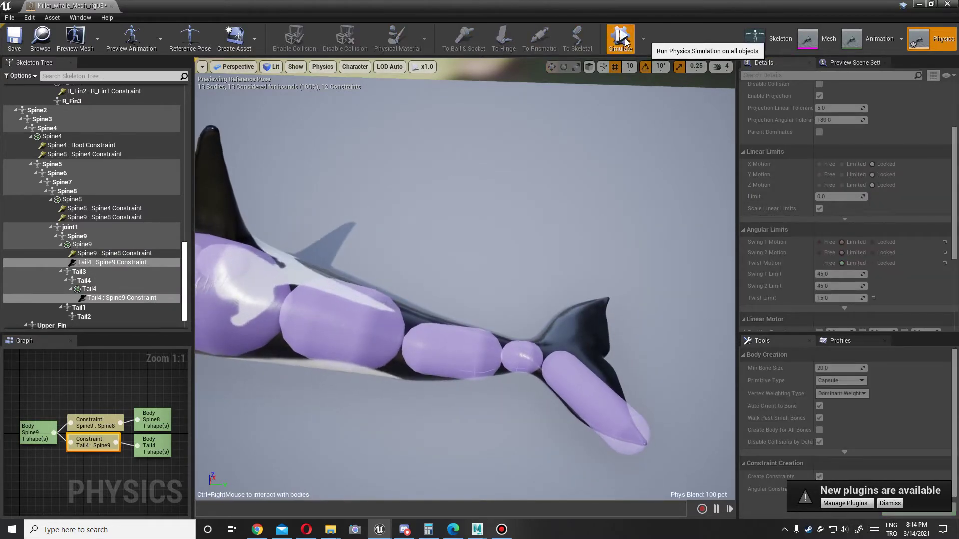
pyautogui.click(625, 42)
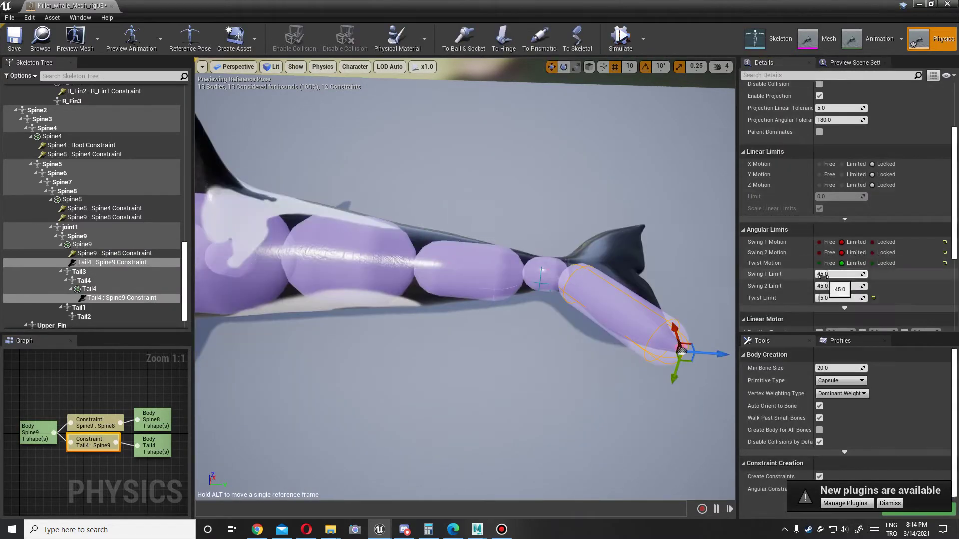
pyautogui.click(620, 36)
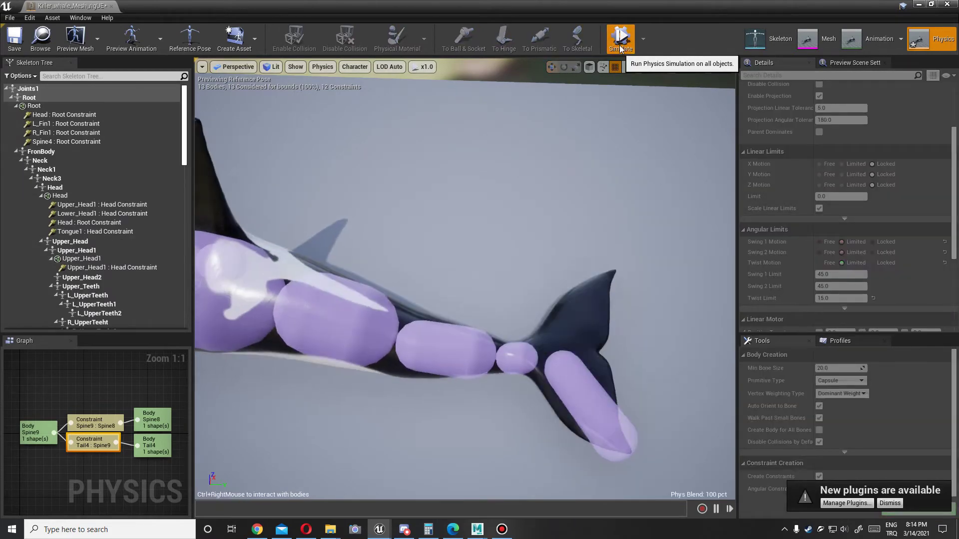
pyautogui.click(620, 36)
pyautogui.hotkey('ctrl', 'z')
pyautogui.hotkey('ctrl', 'z')
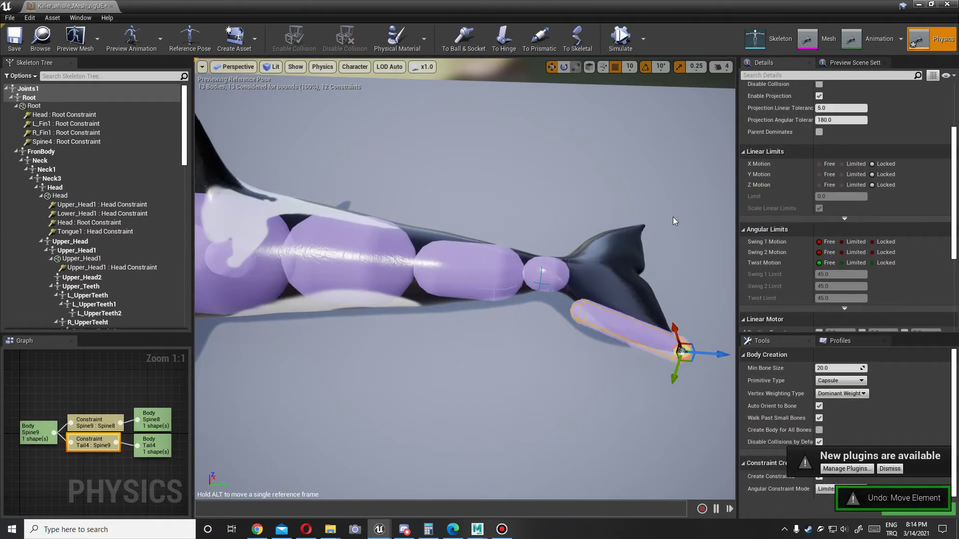
pyautogui.hotkey('ctrl', 'z')
pyautogui.hotkey('ctrl', 'z')
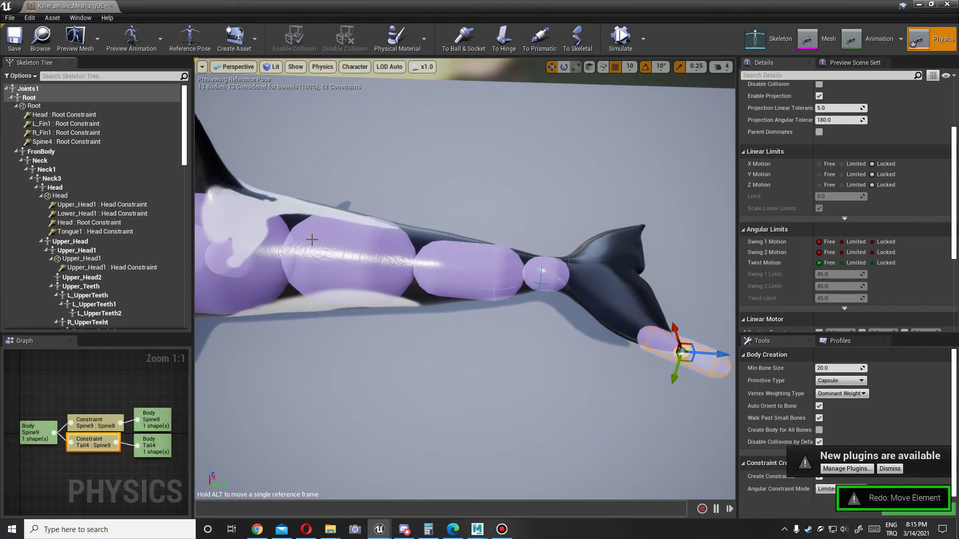
# Select the Tail3 bone and bring up its shape options.
pyautogui.click(663, 336)
pyautogui.click(84, 271)
pyautogui.rightClick(83, 263)
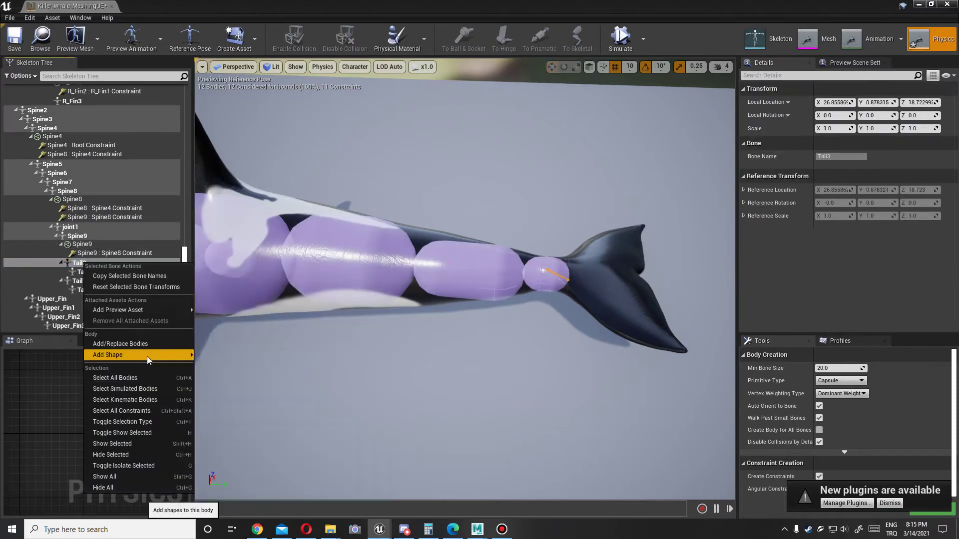
# Add a capsule body to Tail3 reaching into the fluke.
pyautogui.click(141, 356)
pyautogui.press('e')
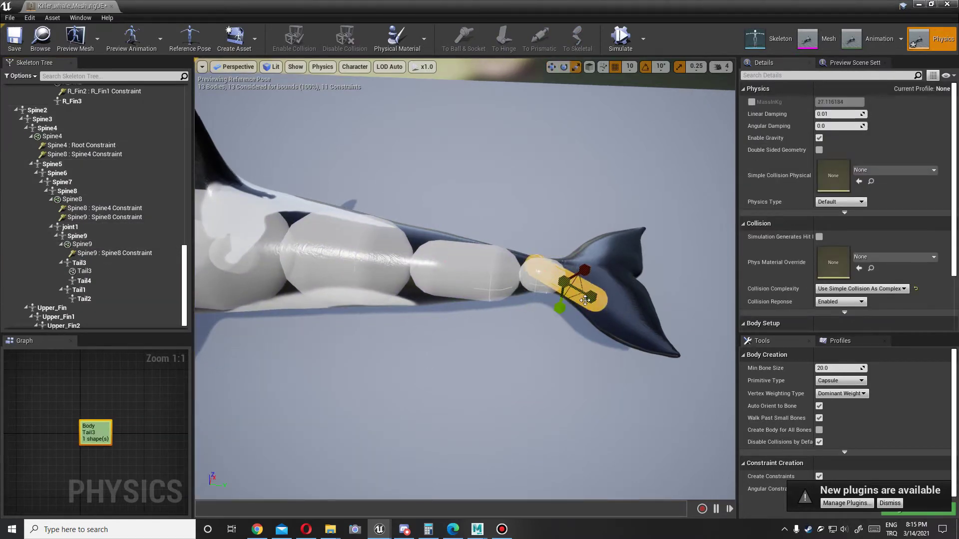
pyautogui.moveTo(465, 280)
pyautogui.mouseDown()
pyautogui.moveTo(517, 348)
pyautogui.moveTo(480, 299)
pyautogui.mouseUp()
# Constrain Tail3 to Spine9 and run a quick simulation.
pyautogui.rightClick(121, 243)
pyautogui.click(147, 363)
pyautogui.click(611, 48)
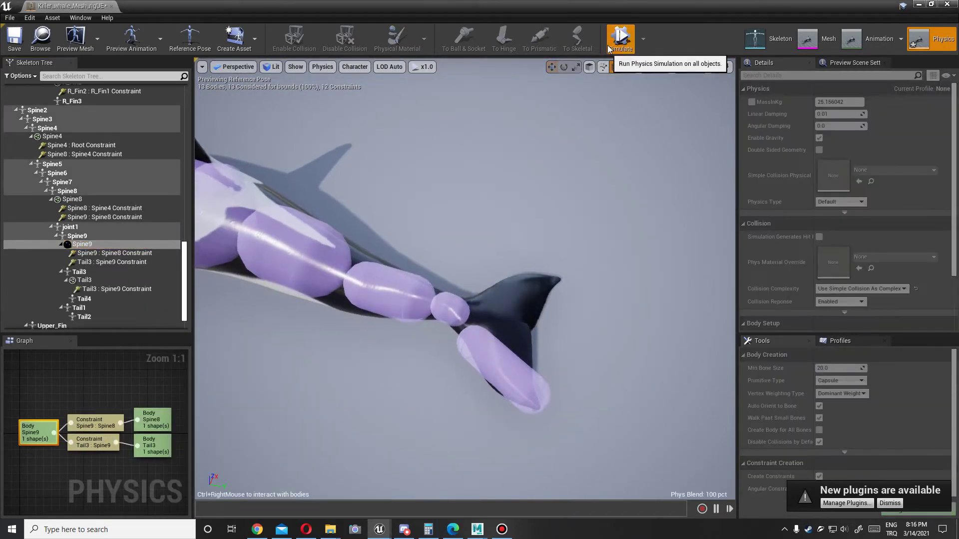
pyautogui.click(611, 47)
# Select the Tail3 : Spine9 constraint, retest it in two simulations, then bring up Tail1's actions.
pyautogui.click(492, 244)
pyautogui.scroll(-5, 837, 251)
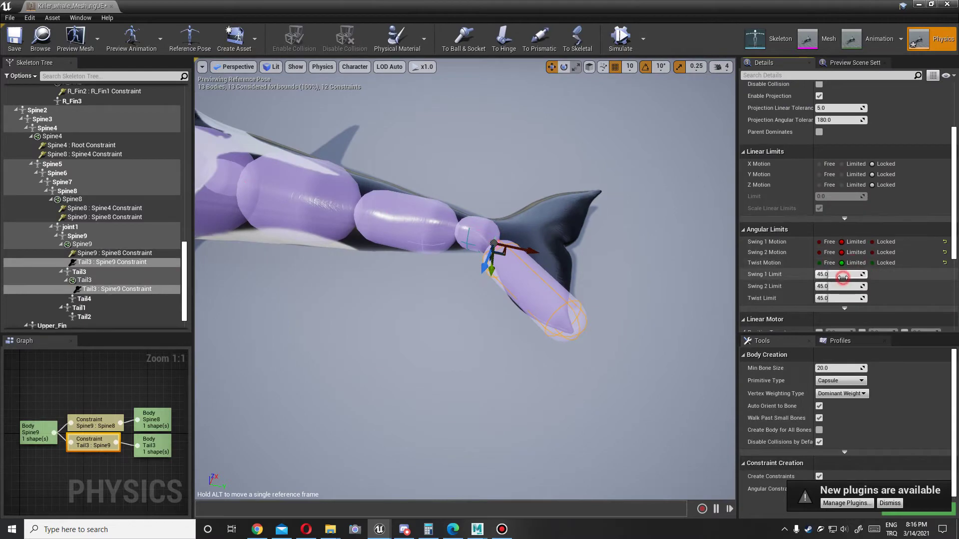
pyautogui.click(621, 44)
pyautogui.click(622, 45)
pyautogui.click(622, 46)
pyautogui.click(623, 46)
pyautogui.rightClick(80, 307)
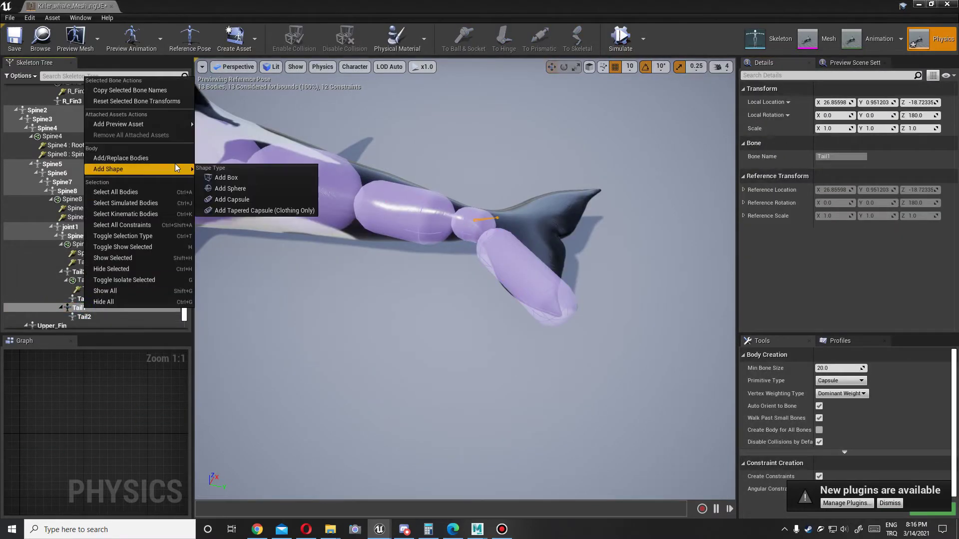
# Add a capsule body to Tail1 and rotate it toward the fin.
pyautogui.click(224, 197)
pyautogui.keyDown('alt'); pyautogui.moveTo(478, 265); pyautogui.dragTo(459, 320); pyautogui.keyUp('alt')
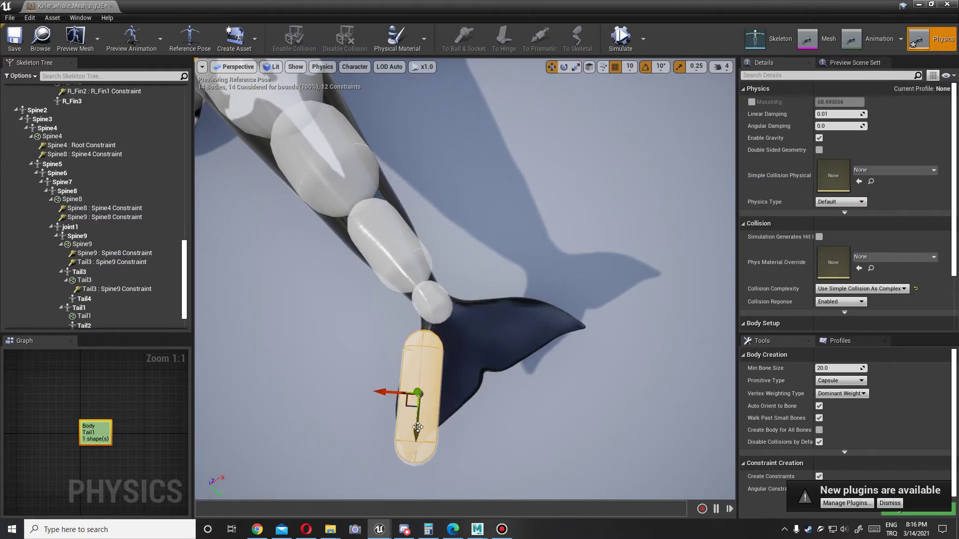
pyautogui.moveTo(468, 420)
pyautogui.mouseDown()
pyautogui.moveTo(499, 344)
pyautogui.moveTo(437, 373)
pyautogui.moveTo(356, 297)
pyautogui.mouseUp()
# Constrain Tail1 to Spine9 with both swing limits set to 5.
pyautogui.click(481, 277)
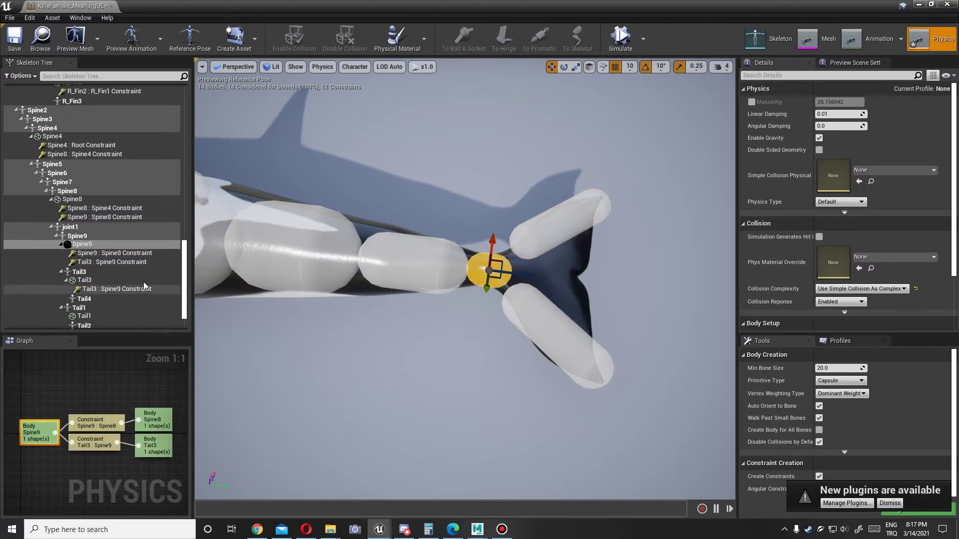
pyautogui.rightClick(96, 244)
pyautogui.click(228, 267)
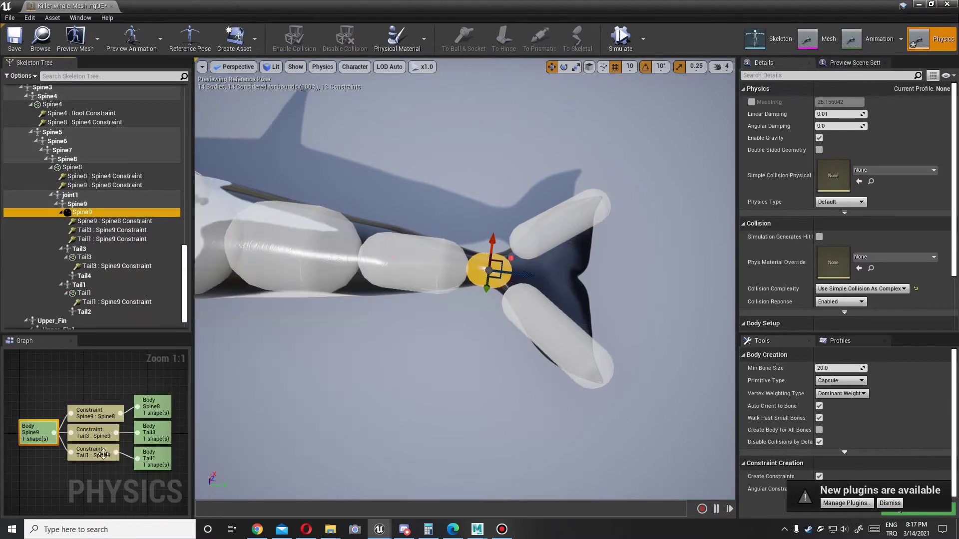
pyautogui.write('5')
pyautogui.press('Tab')
pyautogui.write('5')
pyautogui.press('Return')
# Test the physics in simulation and a level playtest, then return to the physics asset.
pyautogui.click(621, 38)
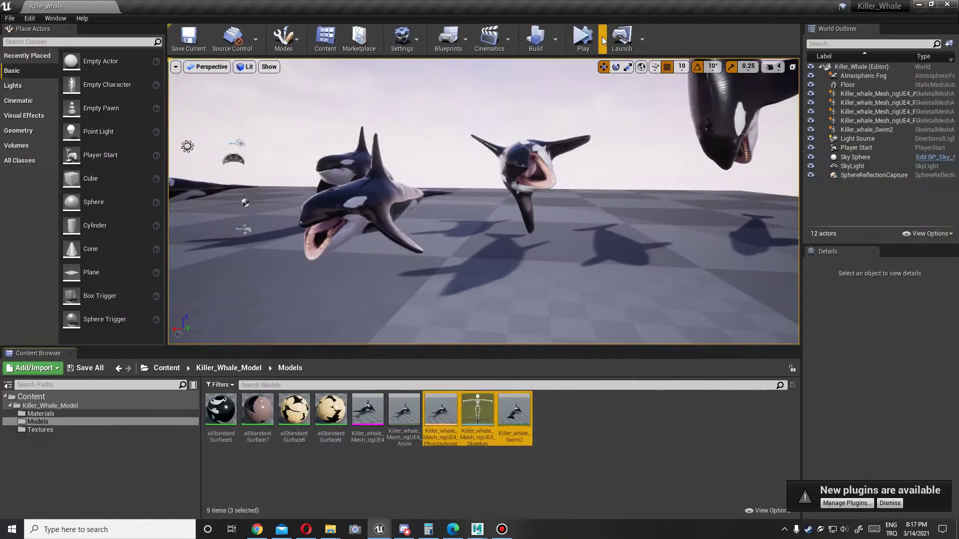
pyautogui.click(584, 38)
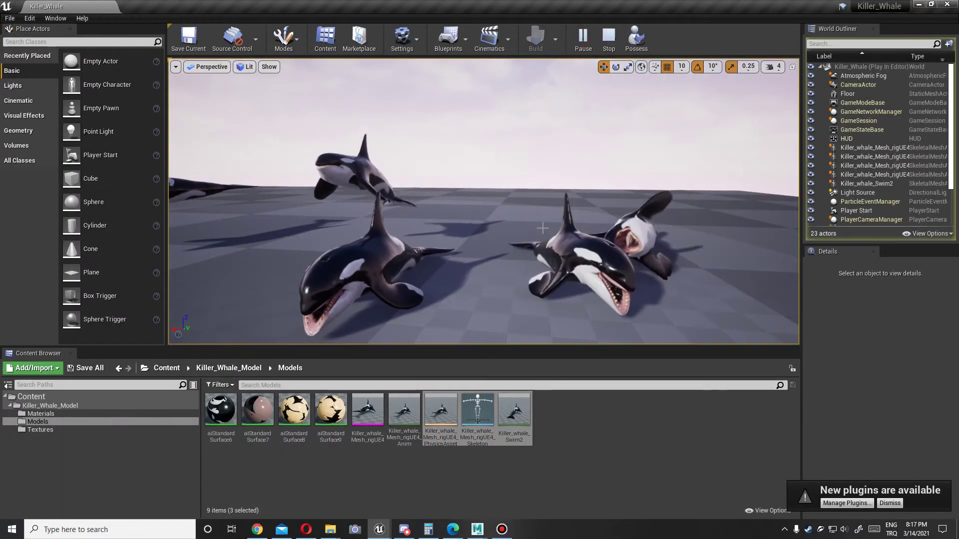
pyautogui.press('Escape')
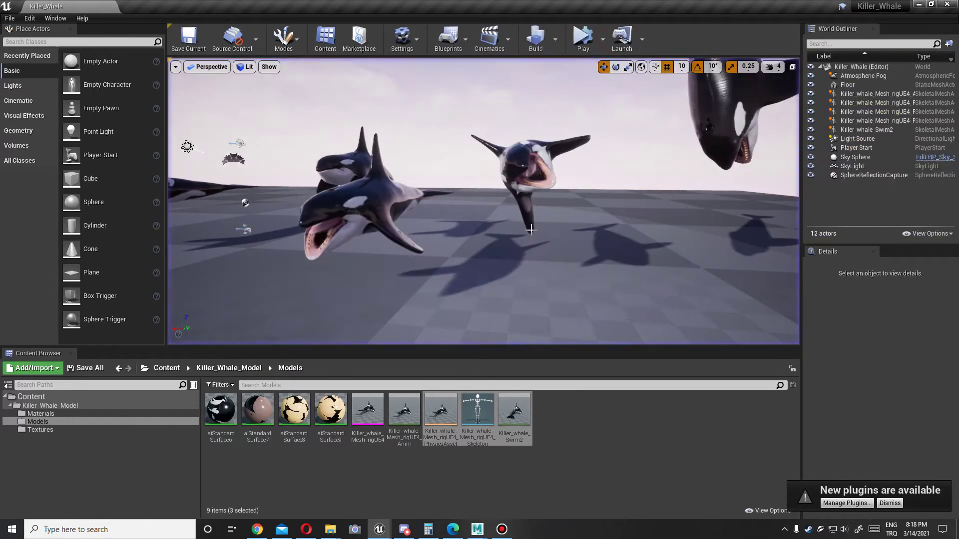
pyautogui.click(396, 529)
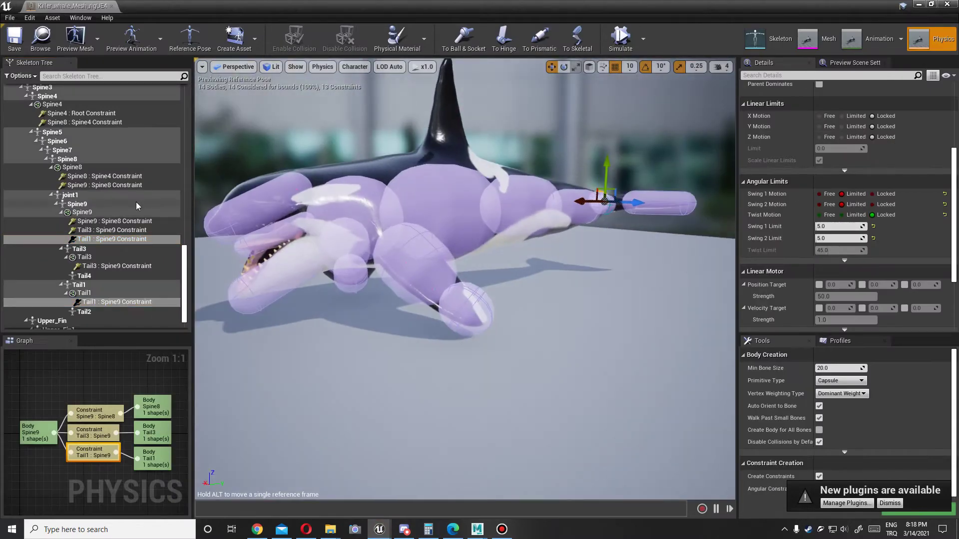
# Add a sphere body to Upper_Fin1 and constrain it to Root.
pyautogui.scroll(-2, 136, 202)
pyautogui.click(82, 295)
pyautogui.rightClick(83, 310)
pyautogui.click(242, 188)
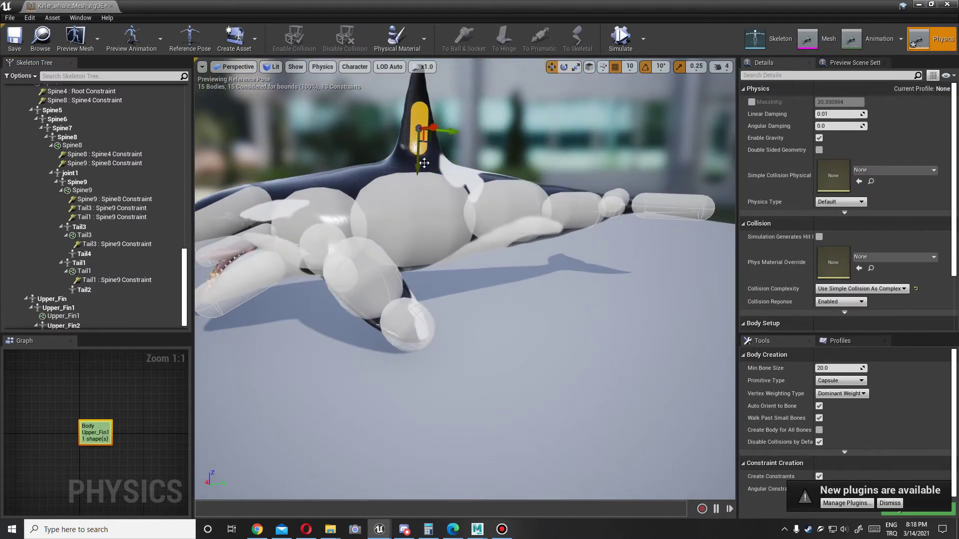
pyautogui.moveTo(403, 157); pyautogui.dragTo(482, 252)
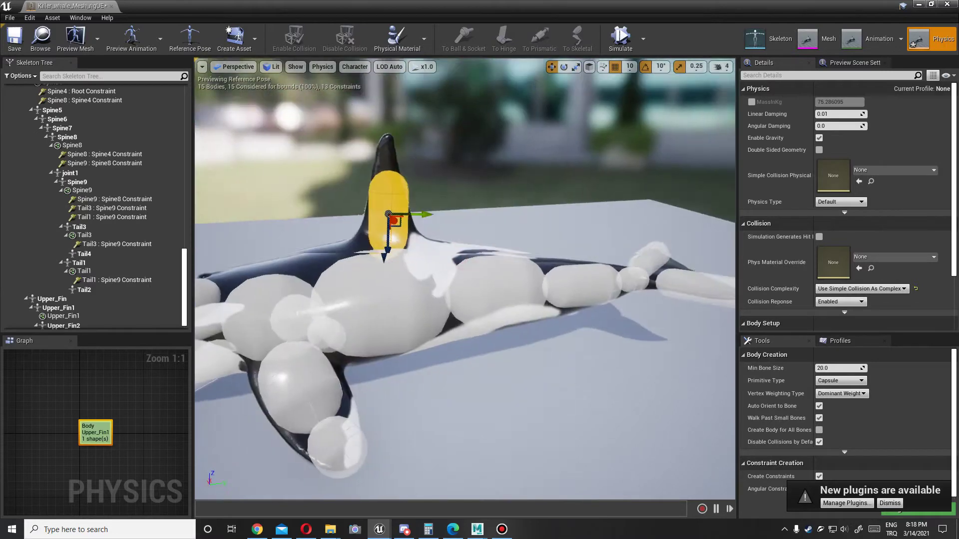
pyautogui.click(409, 289)
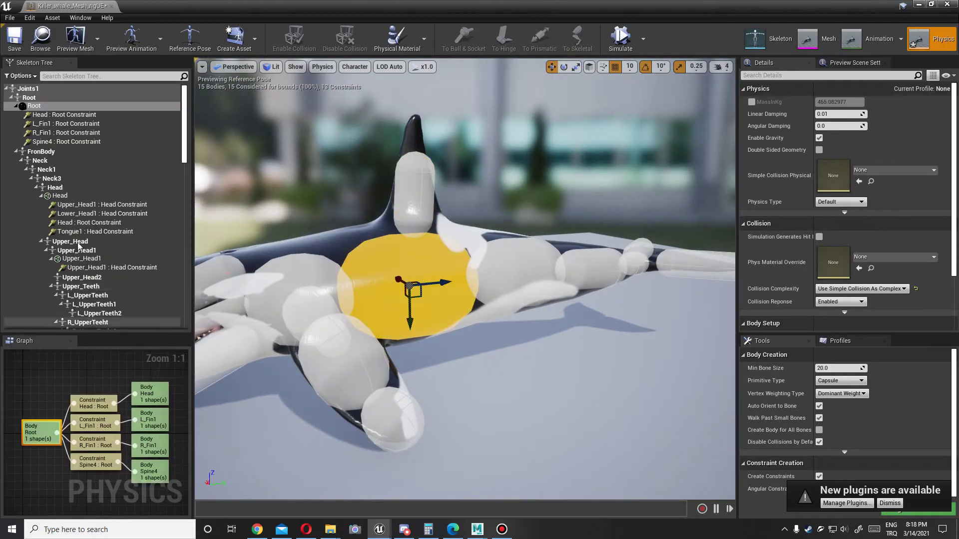
pyautogui.rightClick(74, 105)
pyautogui.moveTo(130, 149)
pyautogui.click(218, 171)
# Set the Upper_Fin1 : Root constraint's Swing 2 to Limited, testing the fin in simulation.
pyautogui.scroll(-3, 851, 218)
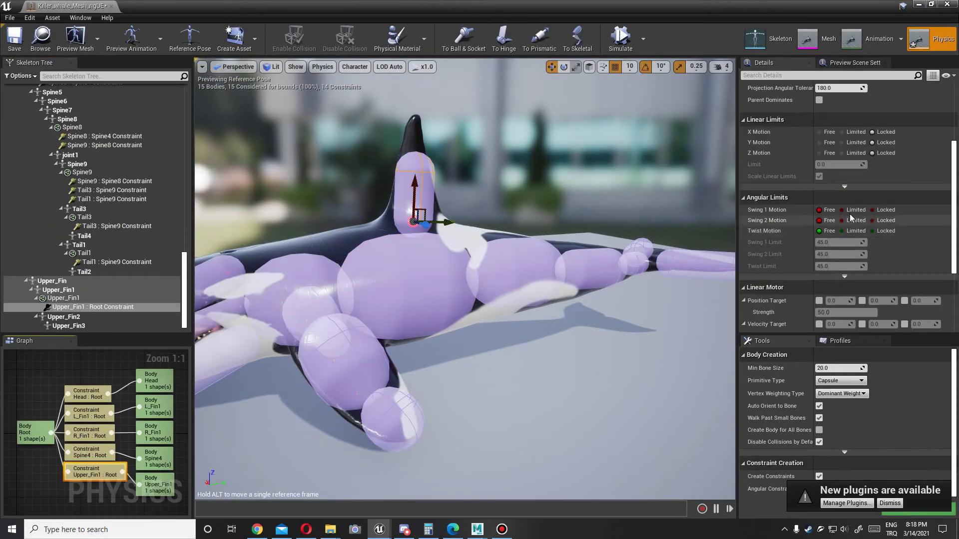
pyautogui.click(621, 36)
pyautogui.click(620, 36)
pyautogui.click(841, 220)
pyautogui.click(620, 36)
pyautogui.click(619, 36)
pyautogui.click(821, 254)
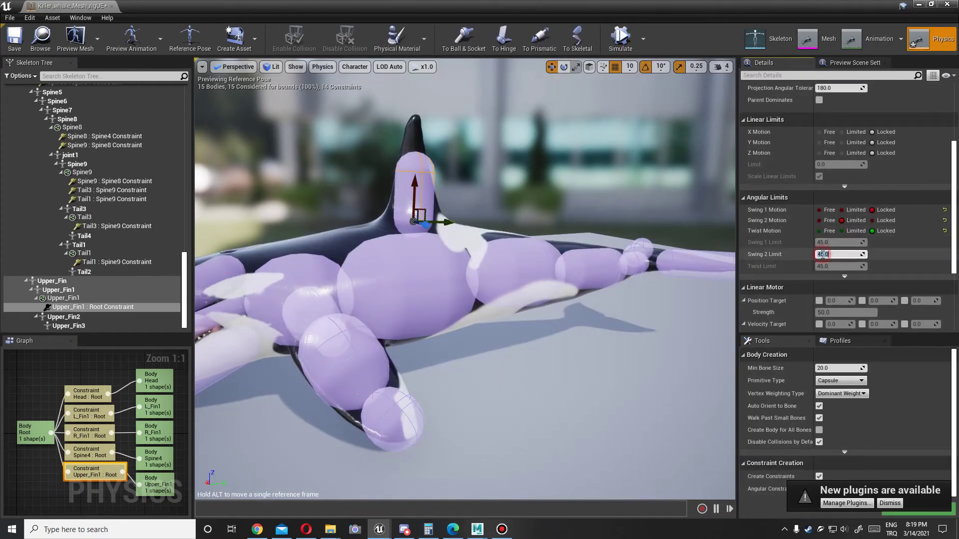
pyautogui.click(619, 34)
pyautogui.click(619, 34)
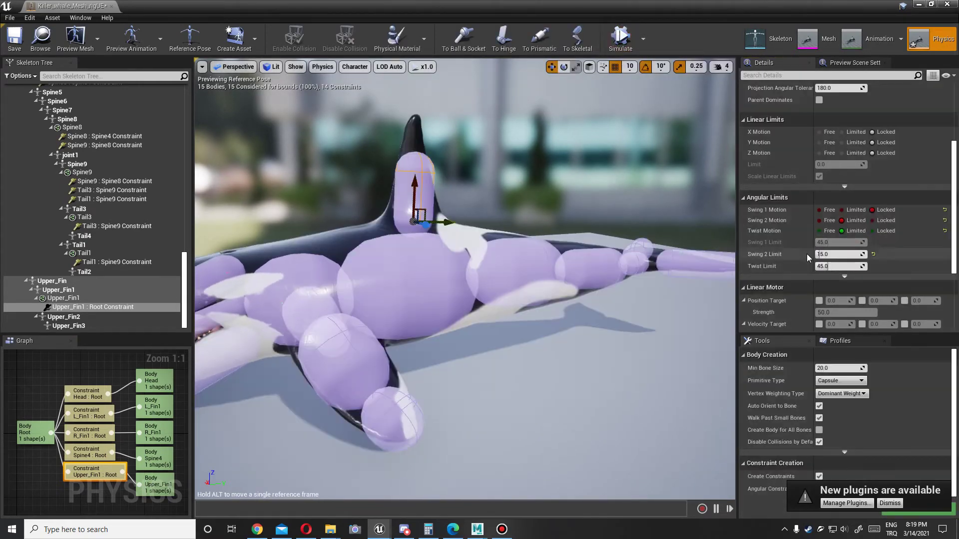
# Add a capsule to Upper_Fin2, angle it along the fin tip, and constrain it with Upper_Fin1.
pyautogui.click(414, 225)
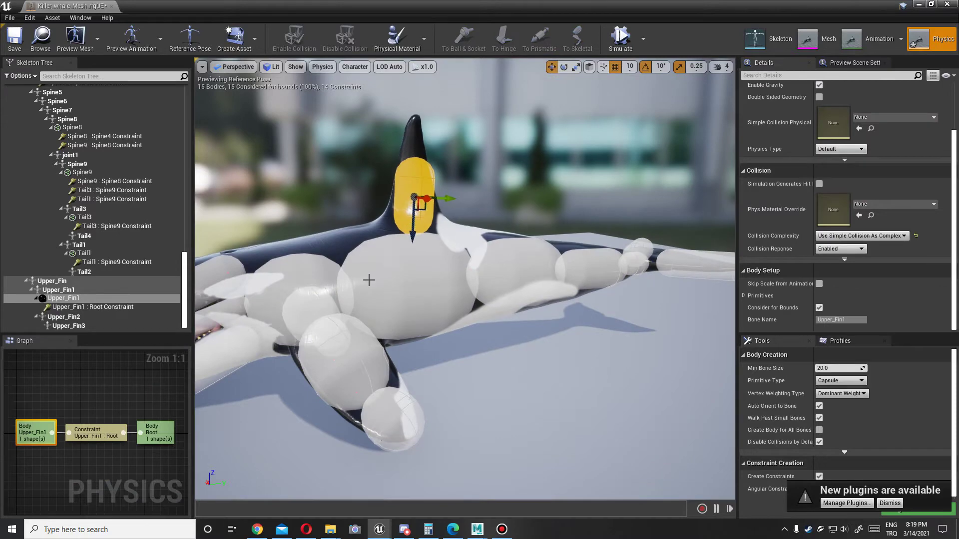
pyautogui.rightClick(79, 318)
pyautogui.moveTo(107, 178)
pyautogui.click(219, 199)
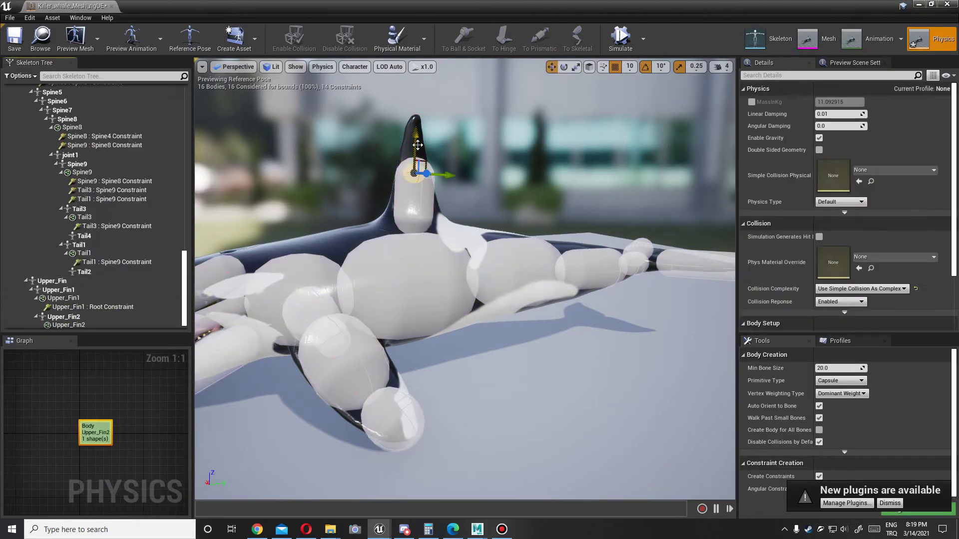
pyautogui.hotkey('ctrl', 'z')
pyautogui.moveTo(364, 138); pyautogui.dragTo(370, 165)
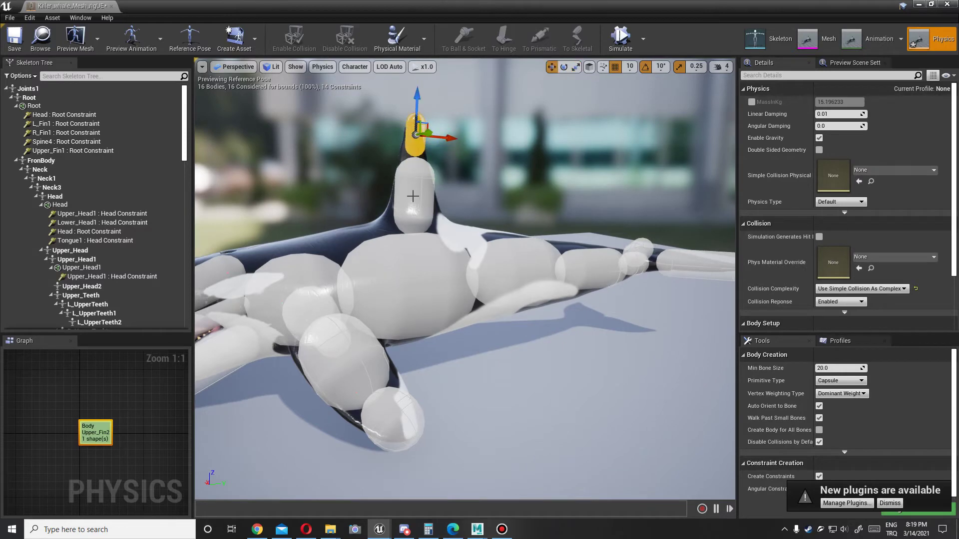
pyautogui.rightClick(65, 277)
pyautogui.moveTo(150, 248)
pyautogui.click(234, 400)
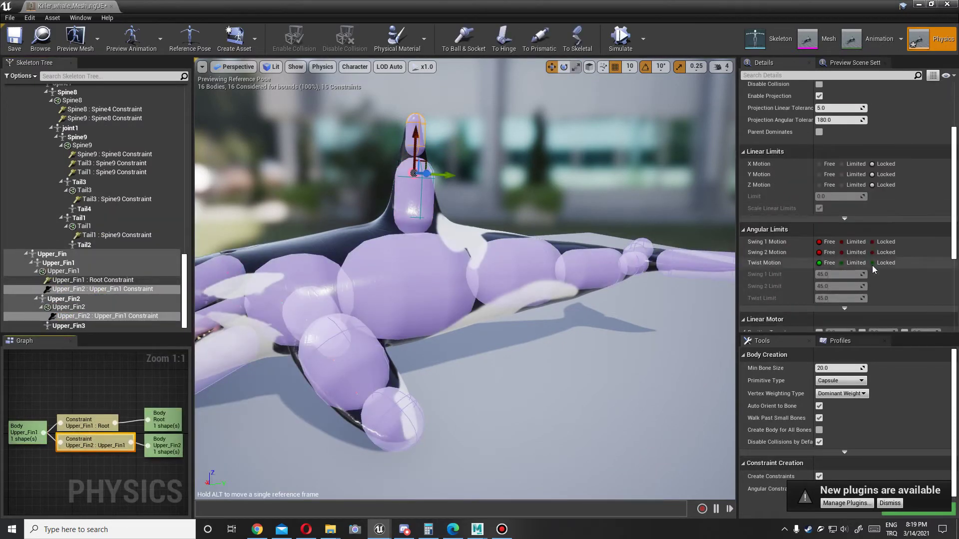
# Lock the fin constraint's Swing 1 motion and check it in simulation.
pyautogui.click(621, 37)
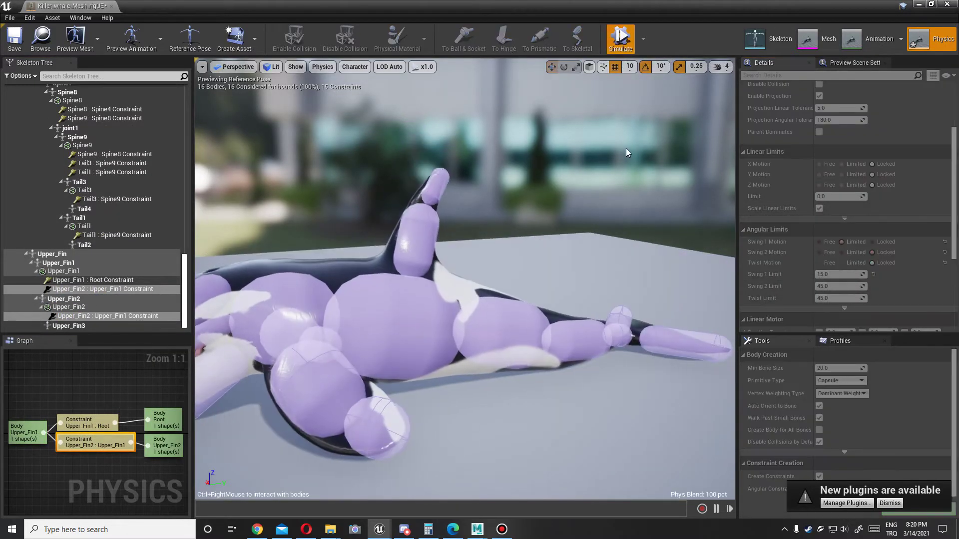
pyautogui.click(621, 37)
pyautogui.click(872, 241)
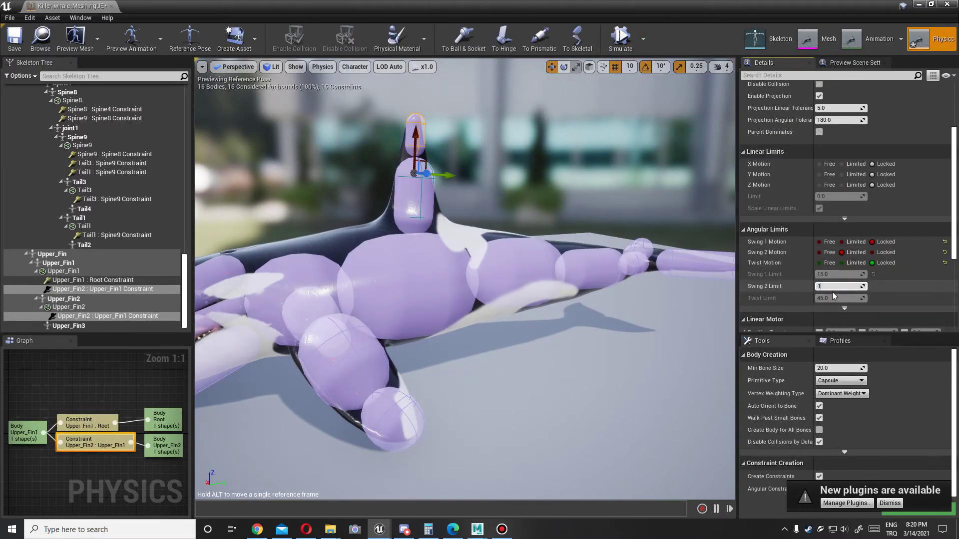
pyautogui.click(620, 37)
pyautogui.click(620, 38)
# Set Upper_Fin1 : Root Swing 1 Limit to 15, retest, then start a level playtest.
pyautogui.click(217, 425)
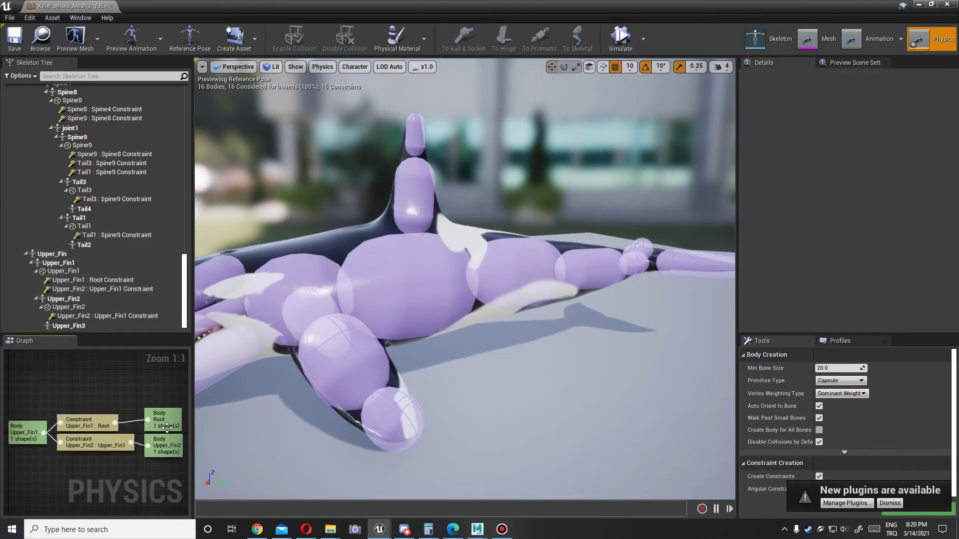
pyautogui.hotkey('ctrl', 'z')
pyautogui.write('15')
pyautogui.click(620, 38)
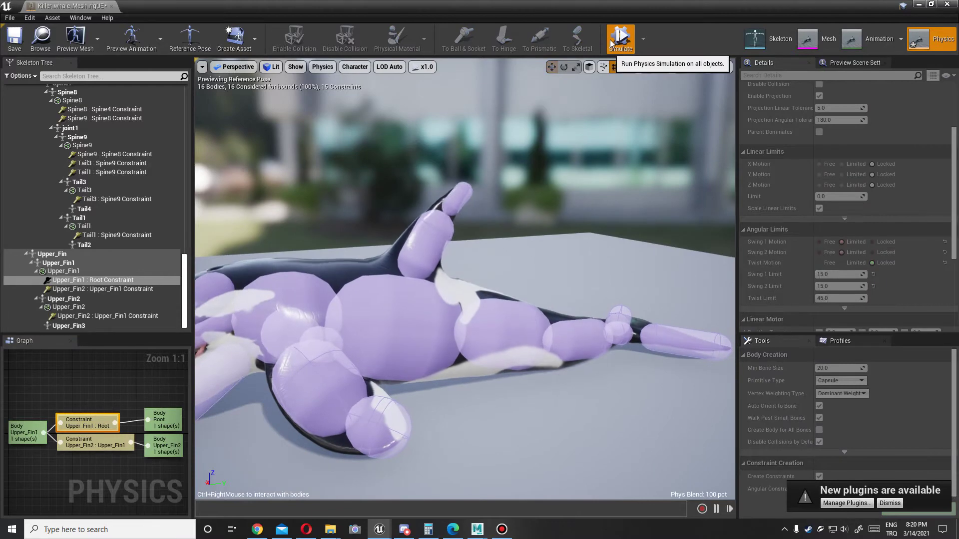
pyautogui.click(620, 38)
pyautogui.hotkey('ctrl', 'z')
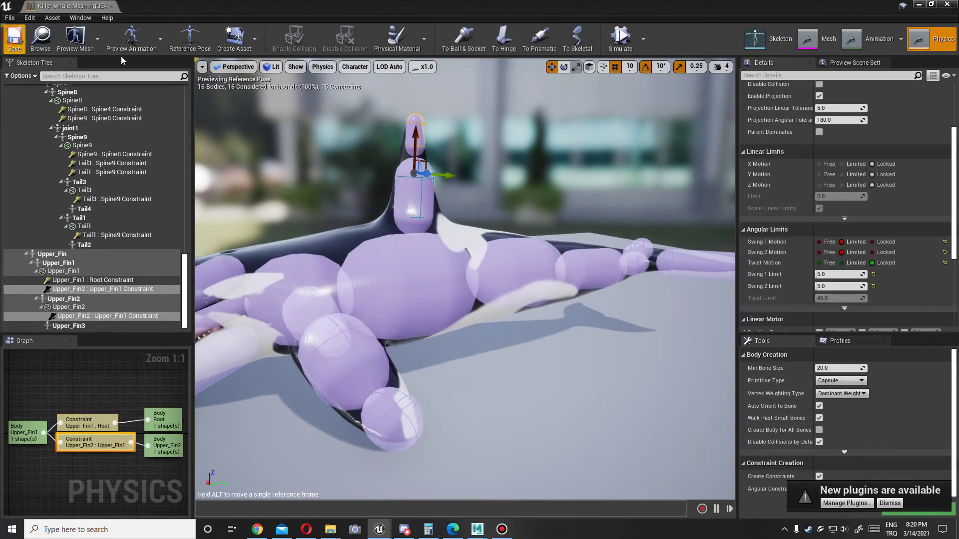
pyautogui.hotkey('alt', 'Tab')
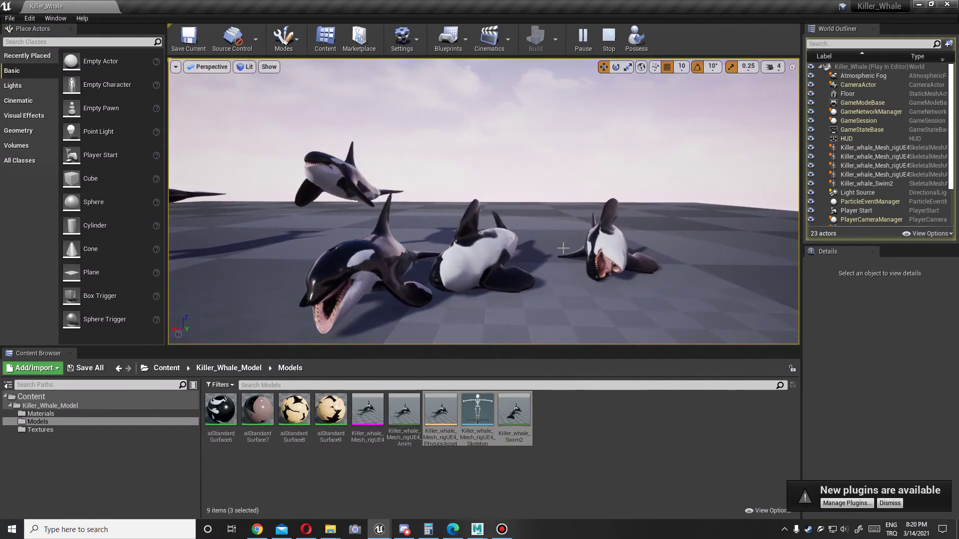
# Lift and drag the middle whale during the playtest, then stop and restart Play.
pyautogui.click(530, 260)
pyautogui.moveTo(530, 260)
pyautogui.mouseDown()
pyautogui.moveTo(555, 111)
pyautogui.moveTo(735, 220)
pyautogui.moveTo(240, 263)
pyautogui.moveTo(587, 166)
pyautogui.mouseUp()
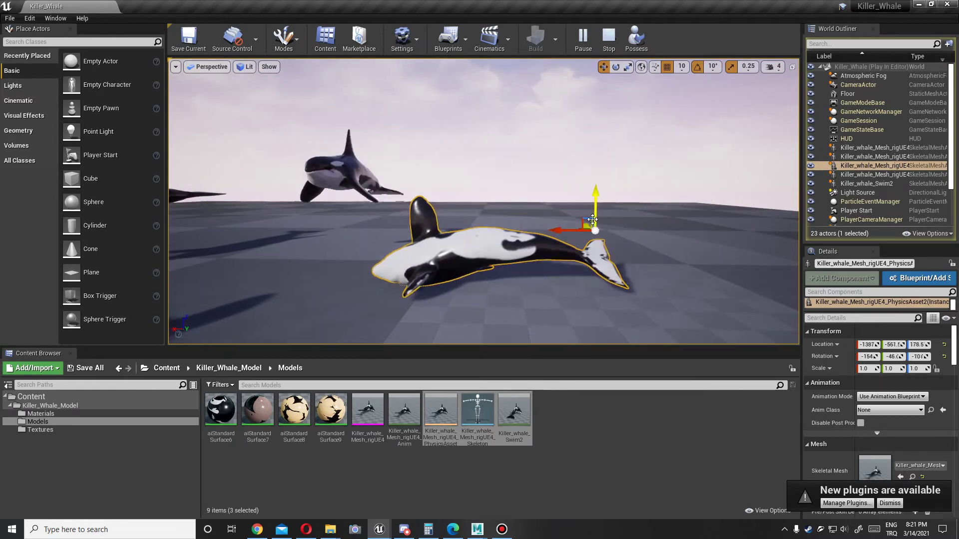
pyautogui.moveTo(592, 220); pyautogui.dragTo(492, 167)
pyautogui.press('Escape')
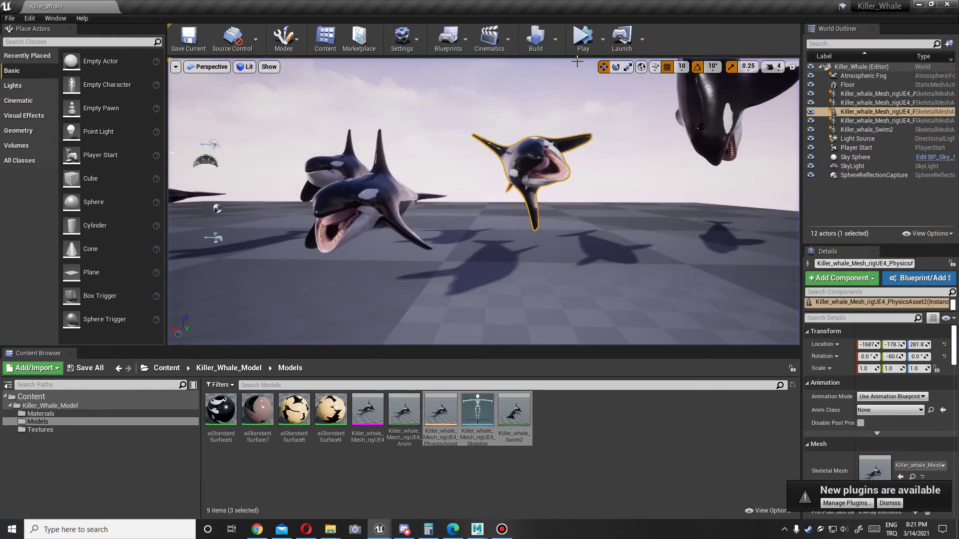
pyautogui.click(582, 40)
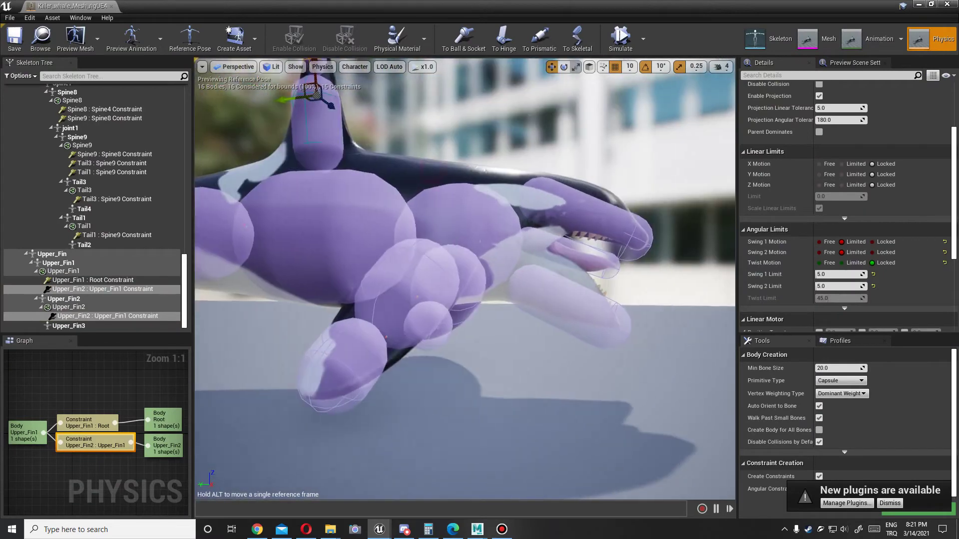
# Add a capsule body to Upper_Head and delete the old Upper_Head1 : Head constraint.
pyautogui.rightClick(81, 196)
pyautogui.moveTo(150, 286)
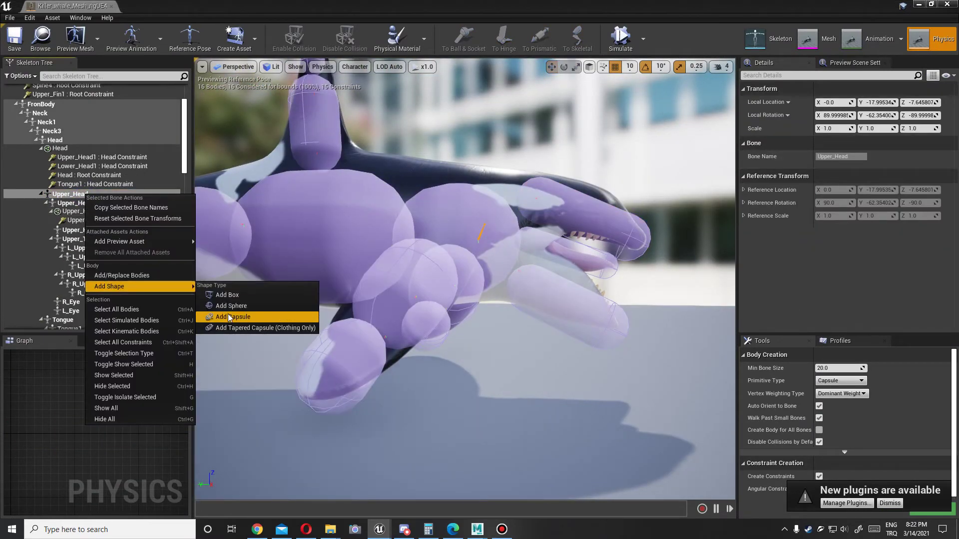
pyautogui.click(254, 318)
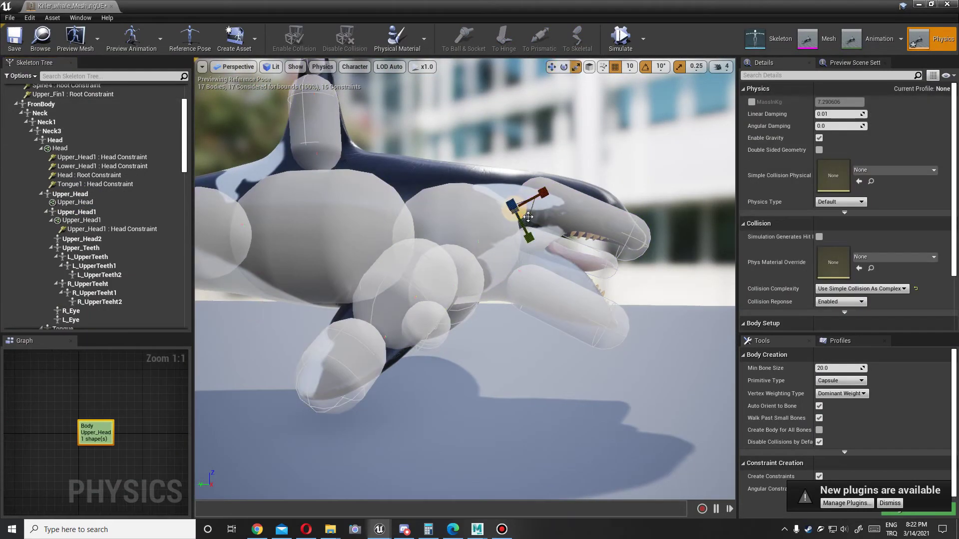
pyautogui.click(95, 148)
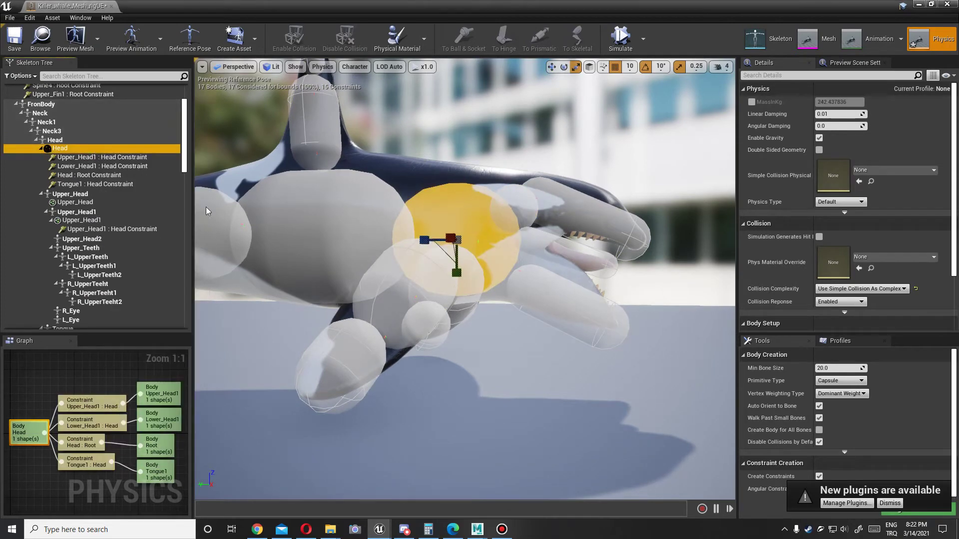
pyautogui.click(84, 157)
pyautogui.press('Delete')
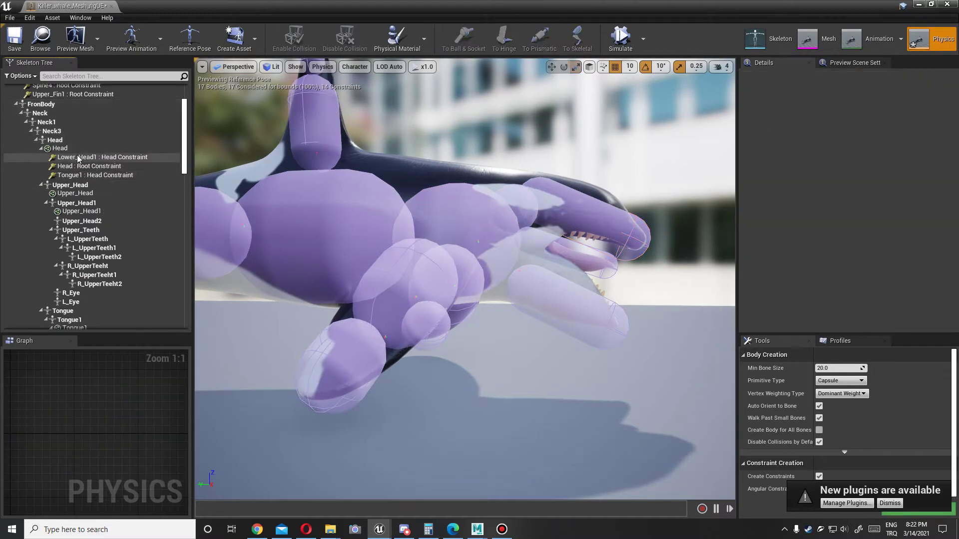
# Constrain the Upper_Head body to the Head body.
pyautogui.click(75, 192)
pyautogui.rightClick(79, 148)
pyautogui.moveTo(132, 192)
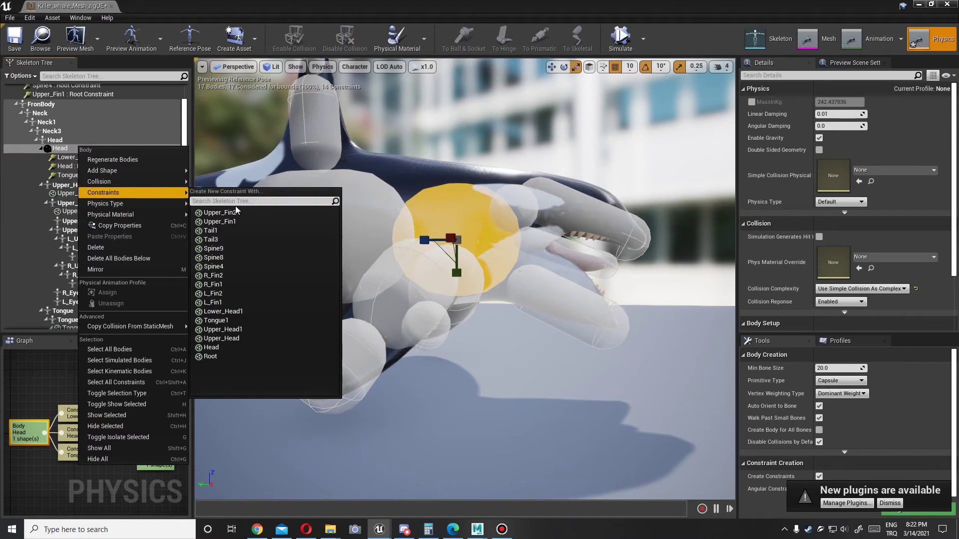
pyautogui.click(269, 339)
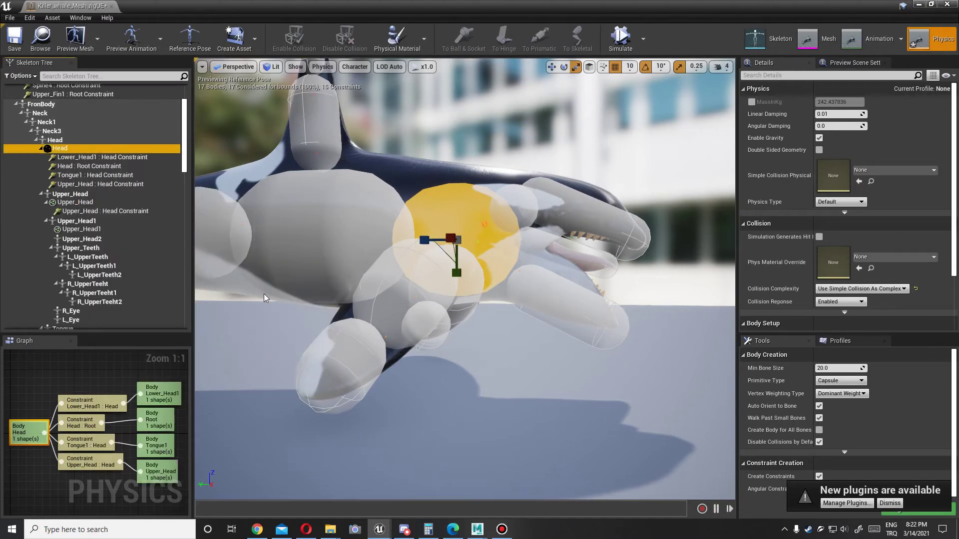
# Make Upper_Head : Head Swing 1 Limited with Swing 2 and twist locked, then simulate.
pyautogui.click(84, 462)
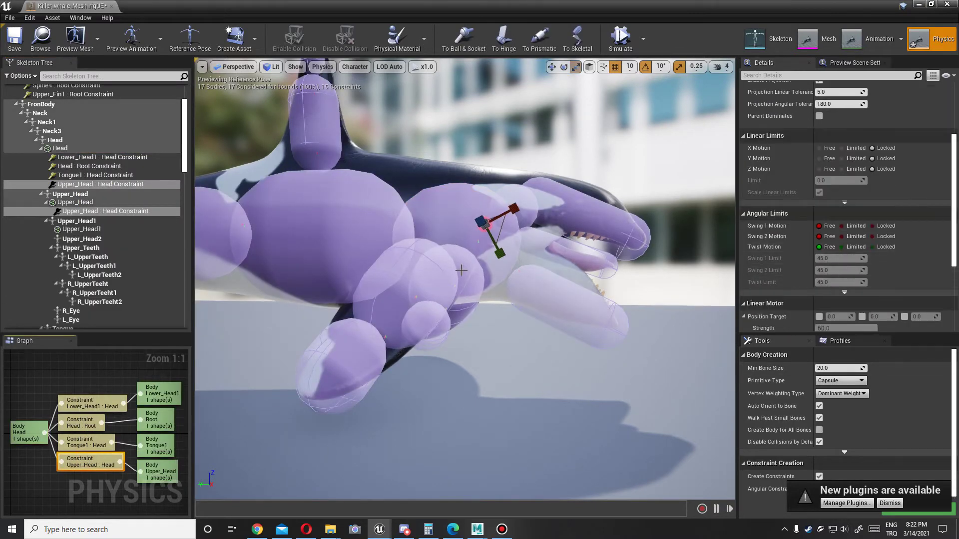
pyautogui.click(841, 226)
pyautogui.click(872, 236)
pyautogui.click(872, 247)
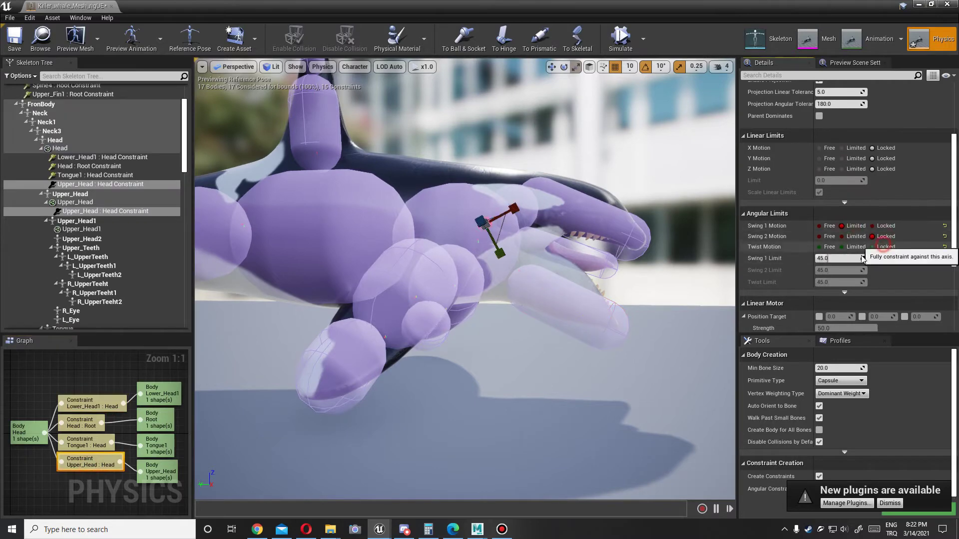
pyautogui.write('15')
pyautogui.click(620, 37)
pyautogui.click(620, 38)
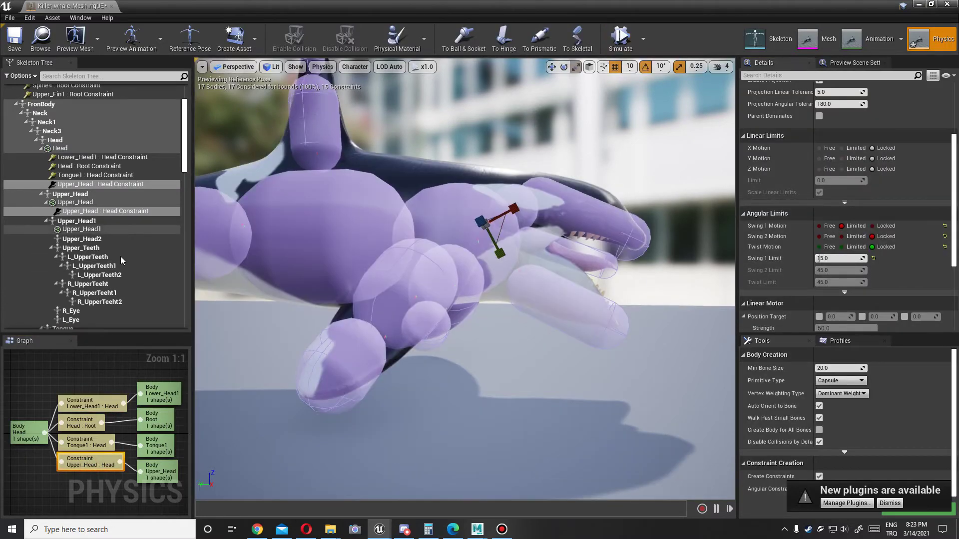
pyautogui.rightClick(81, 206)
pyautogui.click(249, 263)
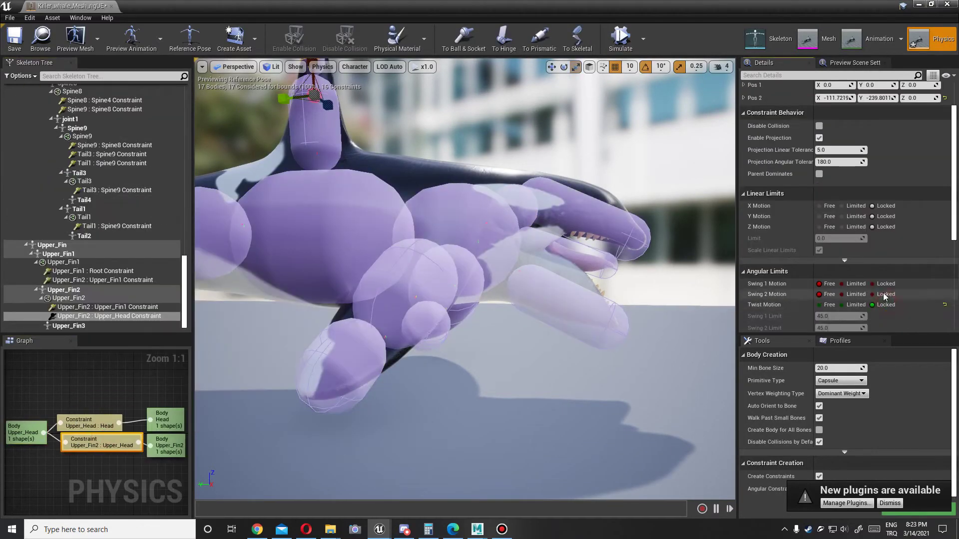
# Undo the 15 degree limit edit and constrain Upper_Head1 to Upper_Head.
pyautogui.write('15')
pyautogui.click(620, 38)
pyautogui.click(620, 37)
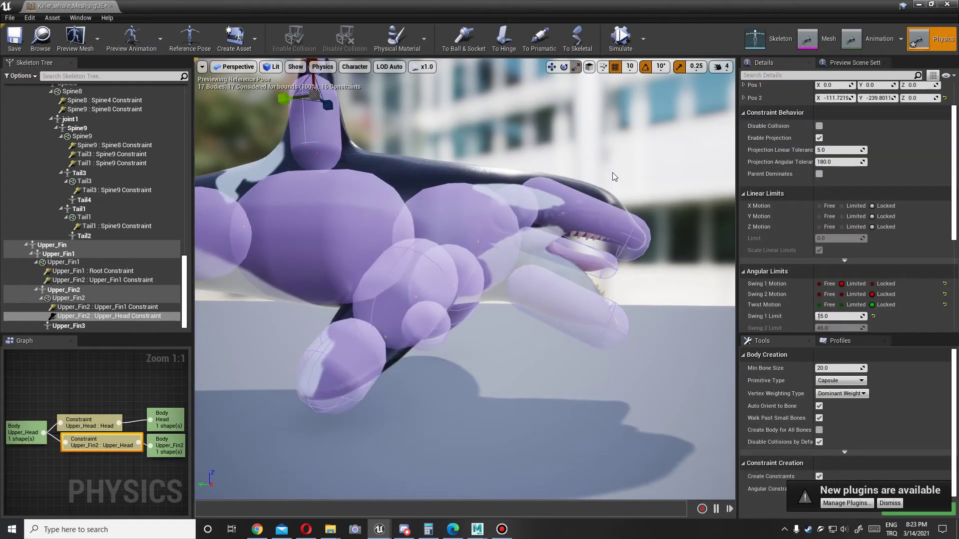
pyautogui.hotkey('ctrl', 'z')
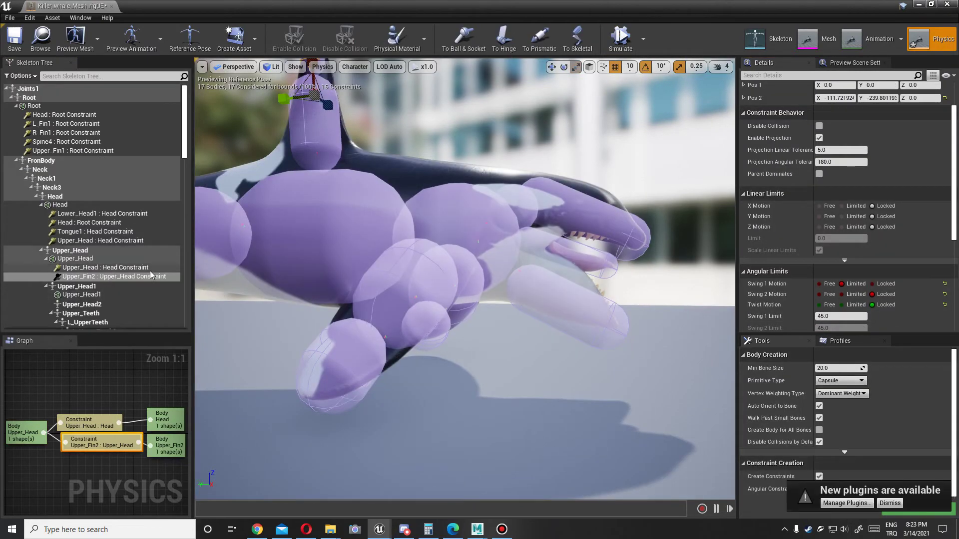
pyautogui.click(511, 195)
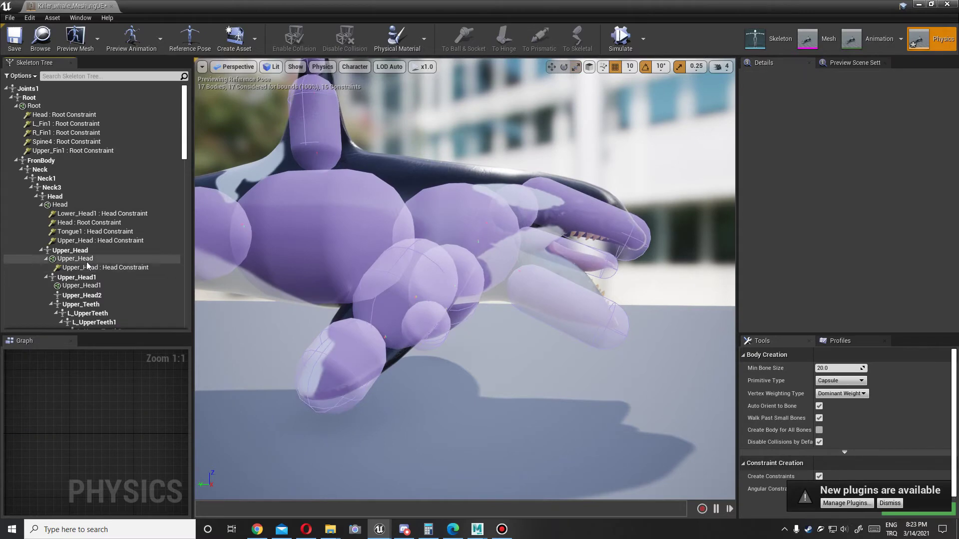
pyautogui.rightClick(87, 258)
pyautogui.click(234, 247)
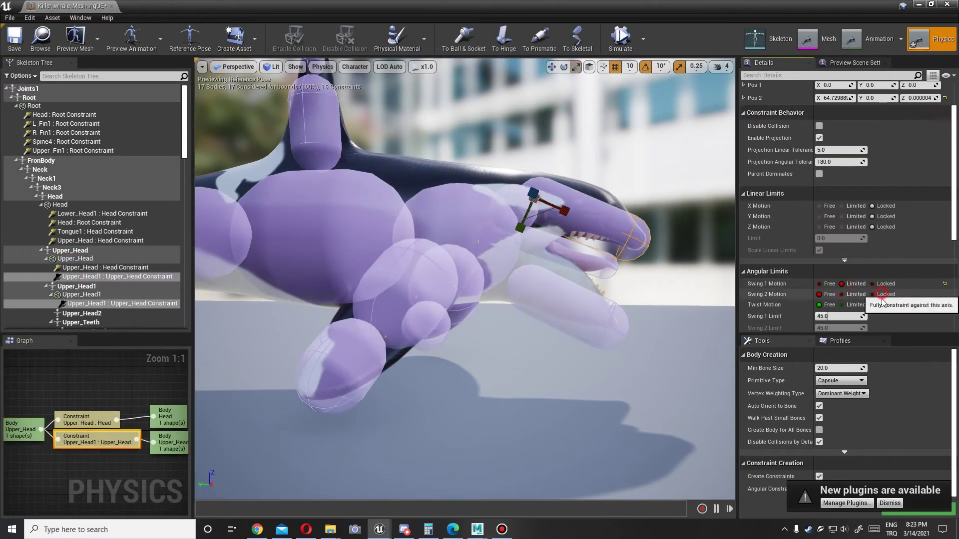
# Set the new constraint's Swing 1 motion to Limited and test it repeatedly in simulation.
pyautogui.click(622, 44)
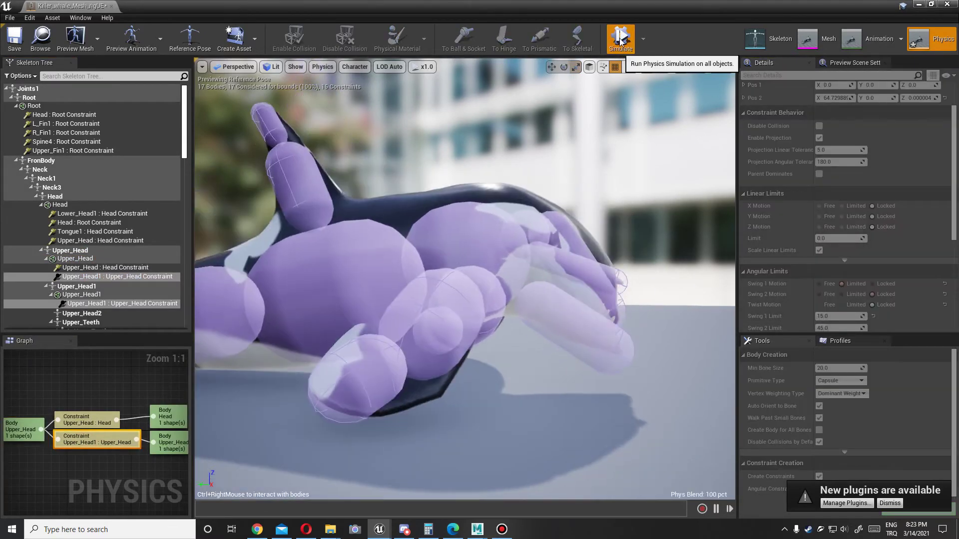
pyautogui.click(623, 44)
pyautogui.click(620, 40)
pyautogui.click(621, 40)
pyautogui.click(841, 284)
pyautogui.click(623, 42)
pyautogui.click(625, 44)
pyautogui.click(621, 40)
pyautogui.click(621, 40)
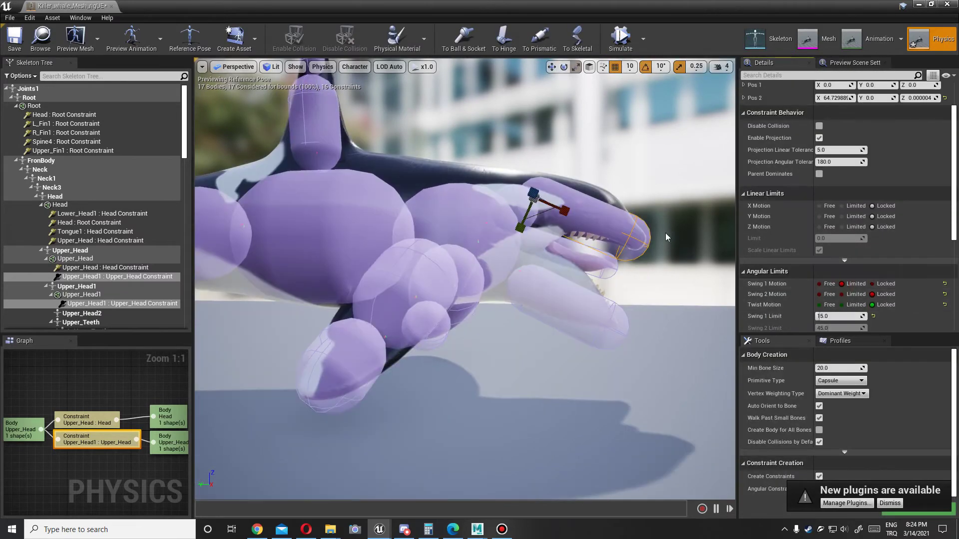
pyautogui.click(93, 418)
pyautogui.click(621, 40)
pyautogui.click(621, 40)
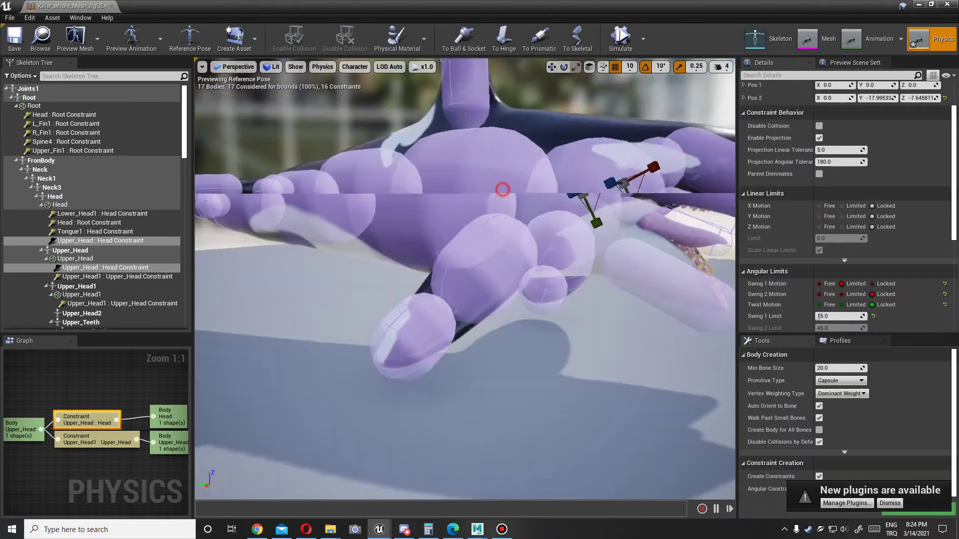
# Set Upper_Head : Head Swing 1 Limit to 10, test in simulation, and save the physics asset.
pyautogui.click(573, 216)
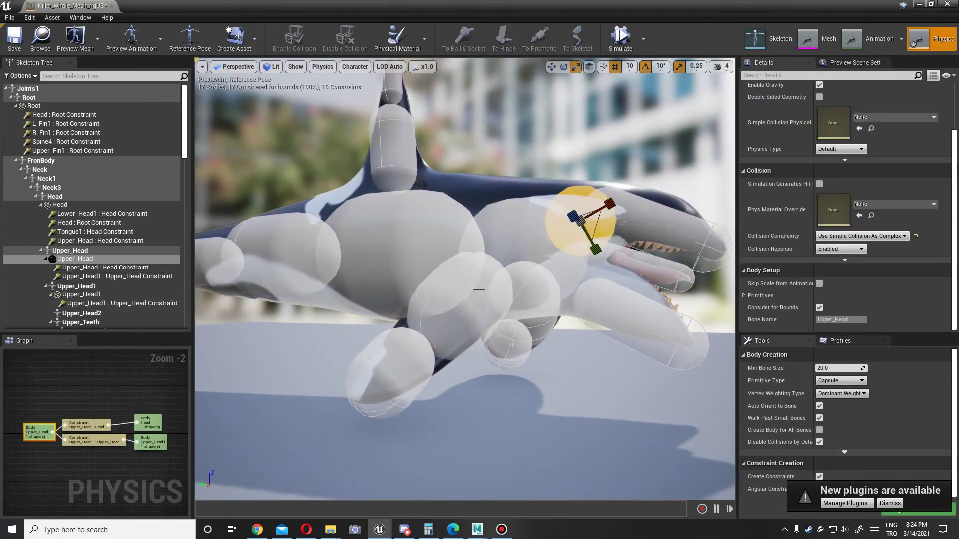
pyautogui.click(60, 205)
pyautogui.click(91, 467)
pyautogui.scroll(-1, 801, 306)
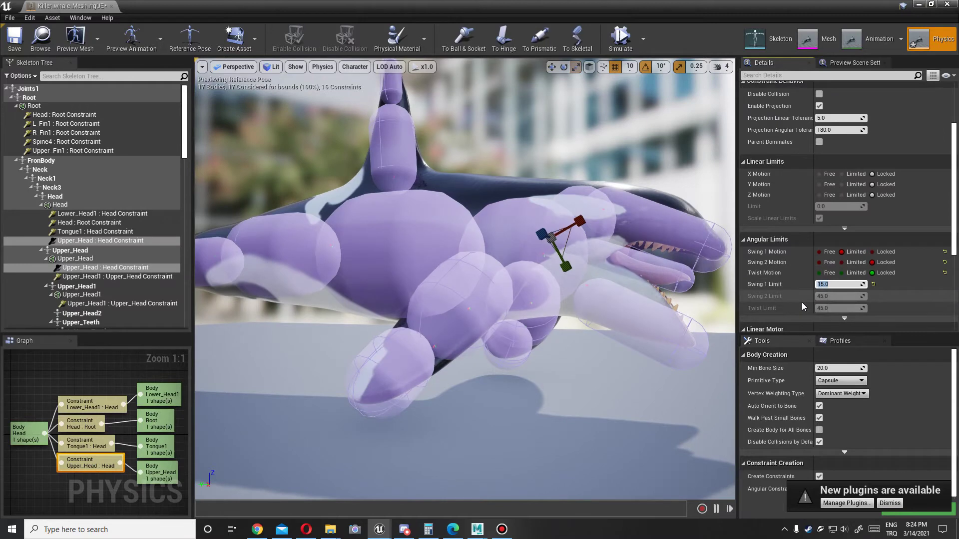
pyautogui.write('0')
pyautogui.press('Return')
pyautogui.click(620, 38)
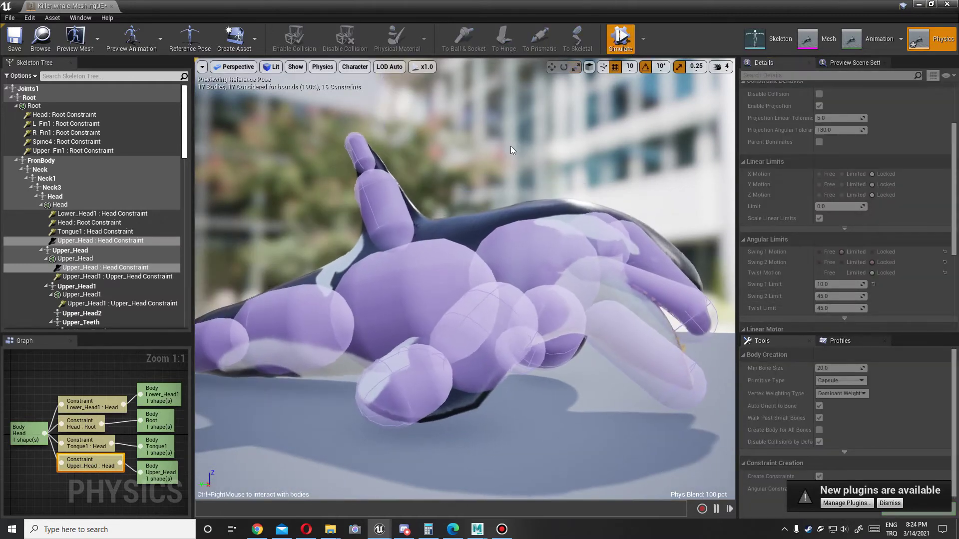
pyautogui.click(620, 38)
pyautogui.click(23, 45)
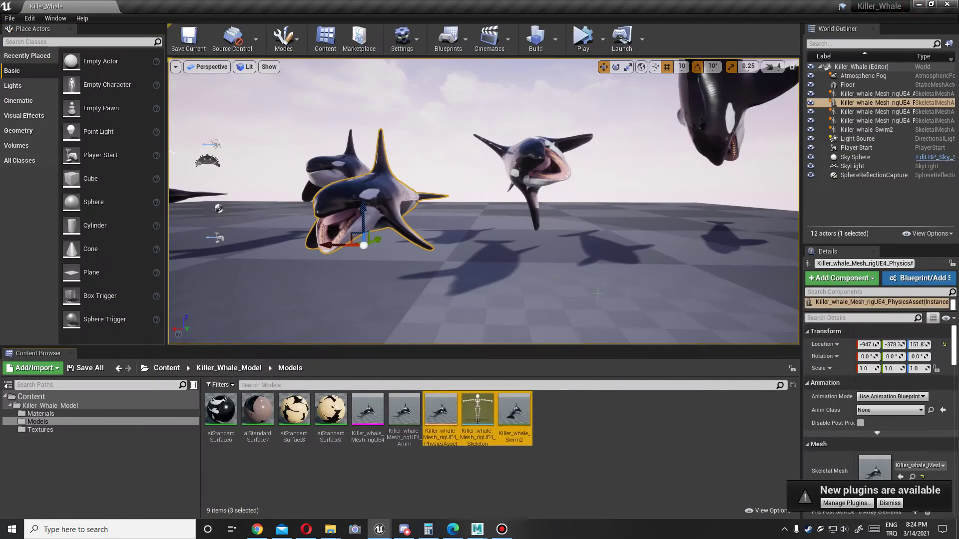
# Play the level, lift the whale and move it lower right, then stop.
pyautogui.click(582, 40)
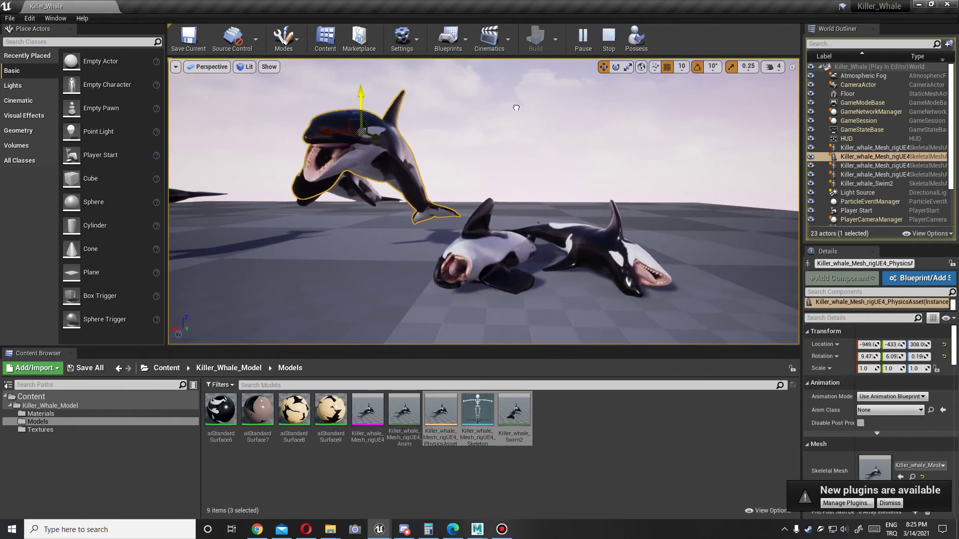
pyautogui.moveTo(373, 212); pyautogui.dragTo(405, 183)
pyautogui.moveTo(356, 207)
pyautogui.mouseDown()
pyautogui.moveTo(582, 300)
pyautogui.moveTo(527, 214)
pyautogui.mouseUp()
pyautogui.click(608, 37)
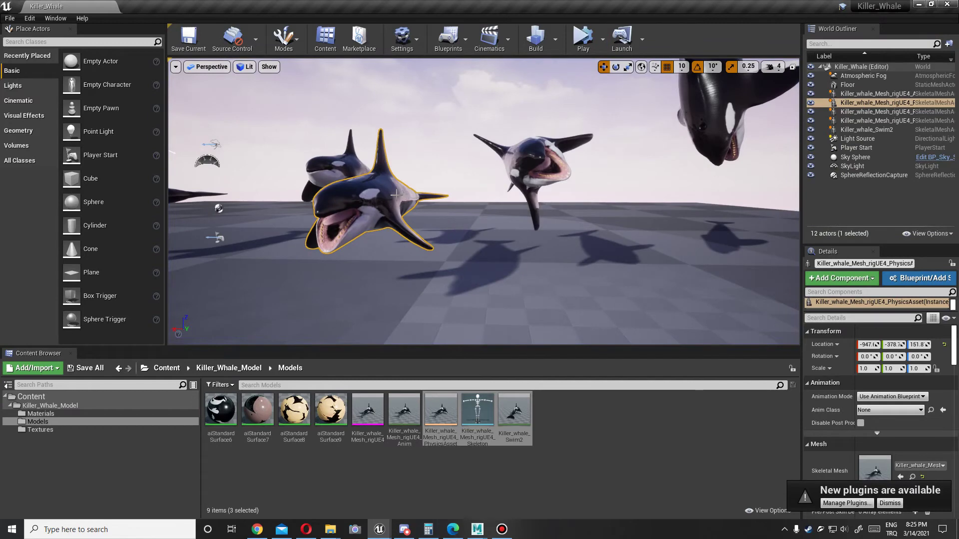
# Replay, turn the whale about 70 degrees, then drag it up and around into a leap.
pyautogui.hotkey('alt', 'p')
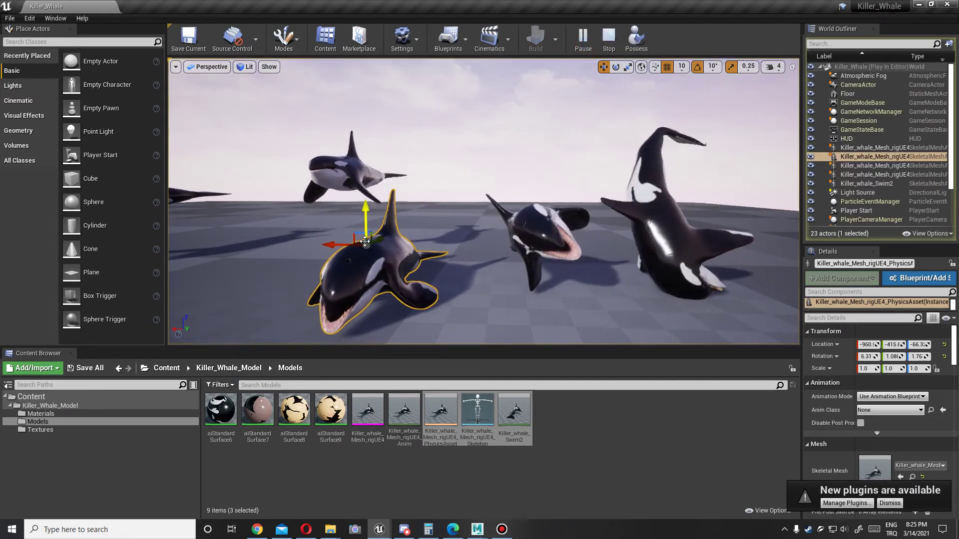
pyautogui.press('e')
pyautogui.moveTo(345, 279); pyautogui.dragTo(309, 320)
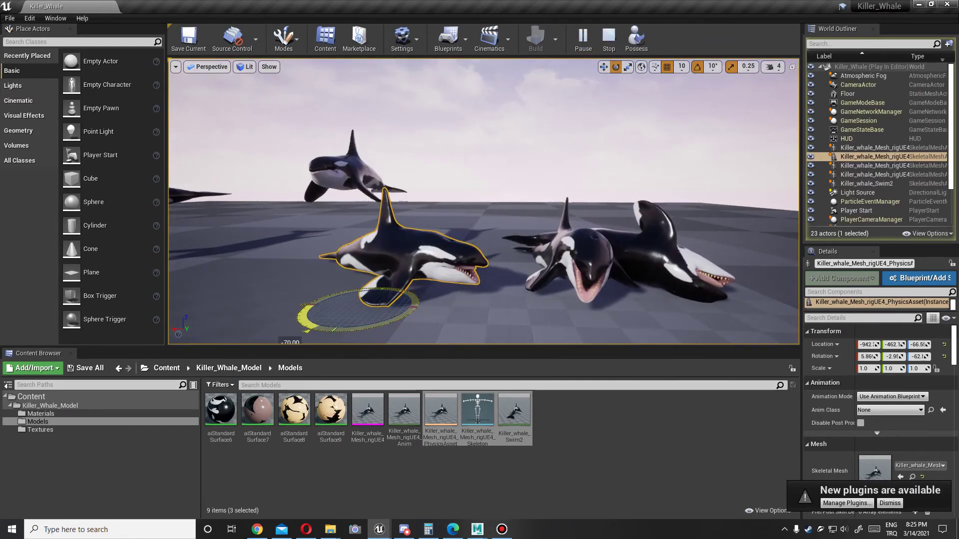
pyautogui.press('w')
pyautogui.moveTo(355, 293); pyautogui.dragTo(410, 240)
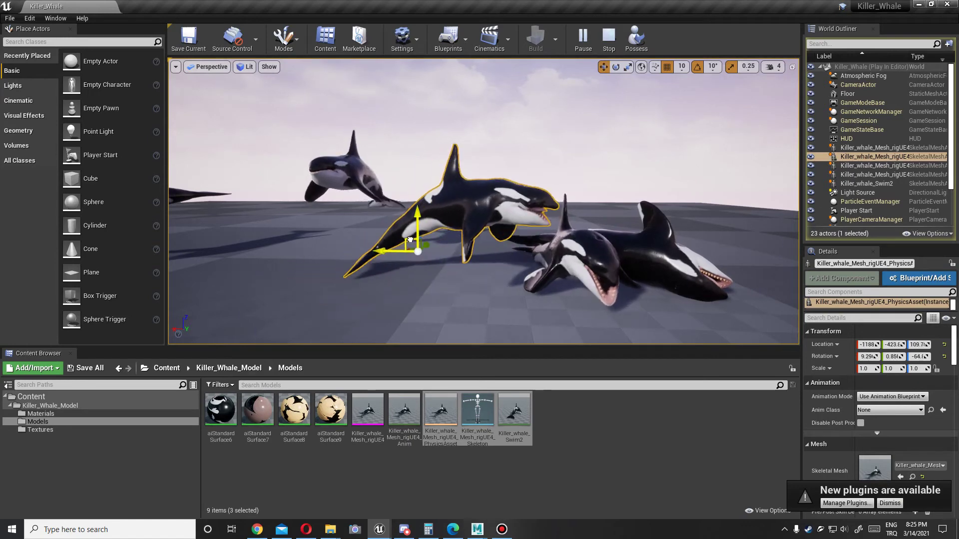
pyautogui.moveTo(412, 185); pyautogui.dragTo(416, 188)
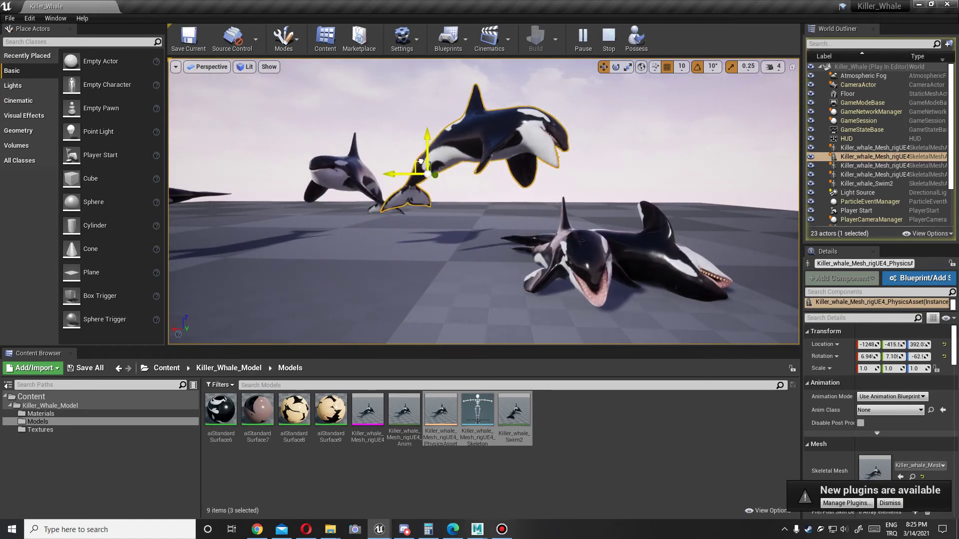
pyautogui.moveTo(423, 154); pyautogui.dragTo(430, 148)
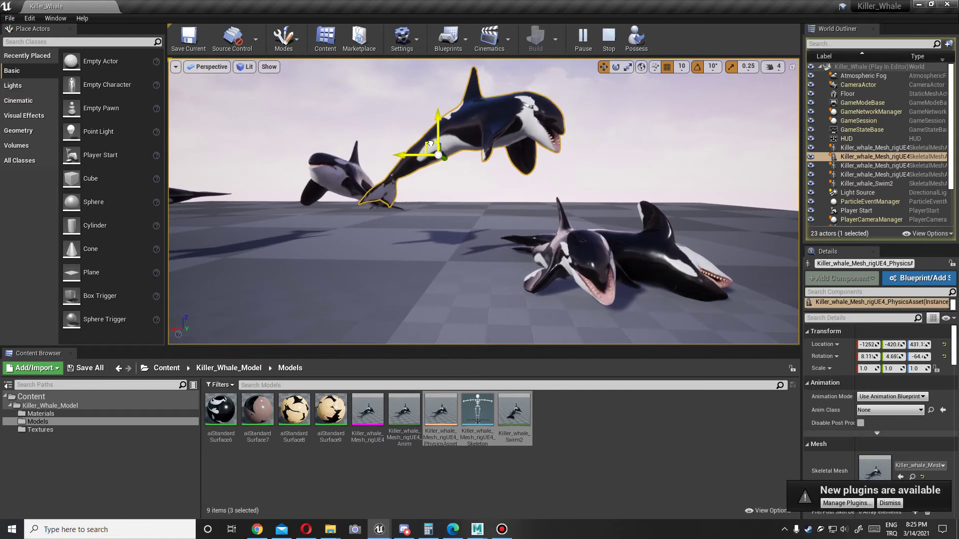
pyautogui.moveTo(413, 140)
pyautogui.mouseDown()
pyautogui.moveTo(460, 167)
pyautogui.moveTo(459, 157)
pyautogui.mouseUp()
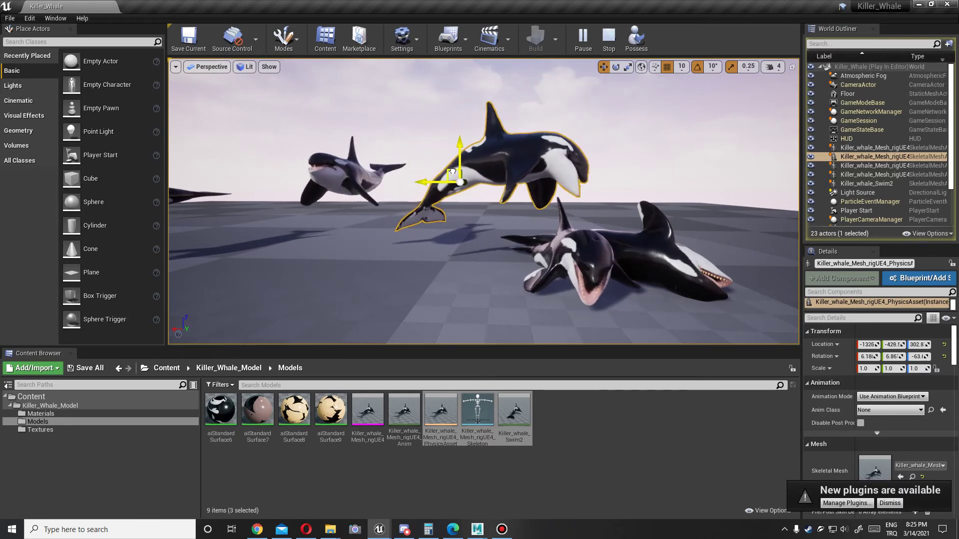
pyautogui.moveTo(459, 156); pyautogui.dragTo(458, 120)
pyautogui.click(605, 46)
# Back in the physics asset, inspect the Upper_Head constraints and delete the Upper_Head body.
pyautogui.moveTo(379, 529)
pyautogui.click(424, 480)
pyautogui.moveTo(488, 238); pyautogui.dragTo(524, 232)
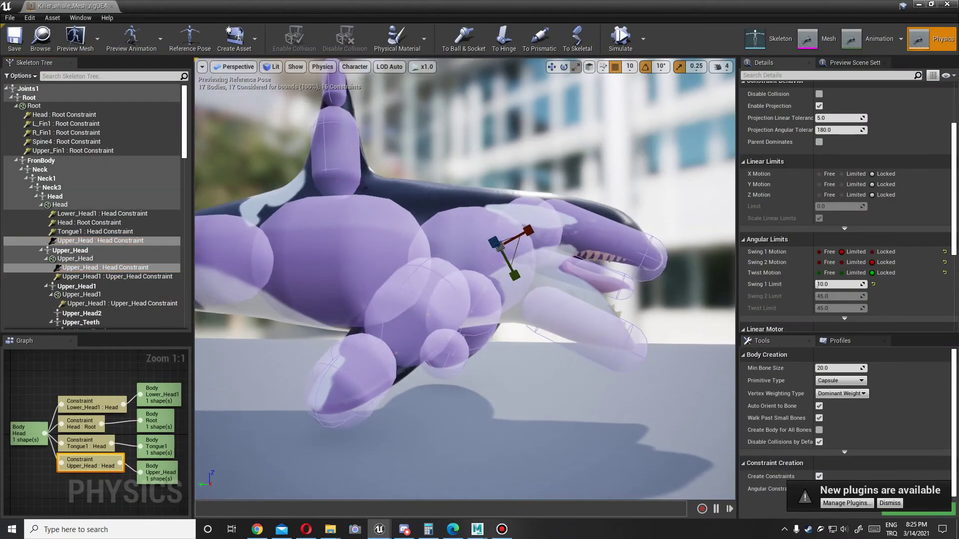
pyautogui.click(524, 232)
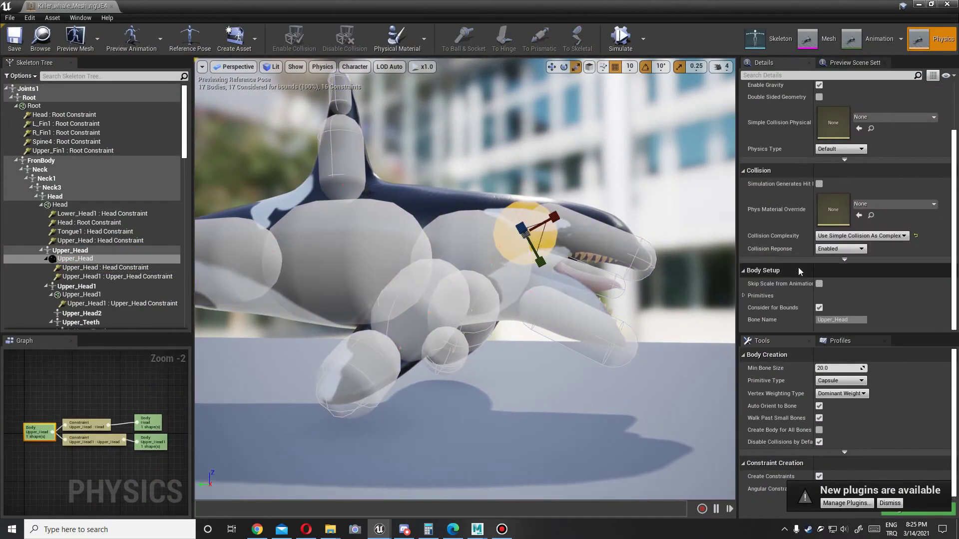
pyautogui.click(103, 428)
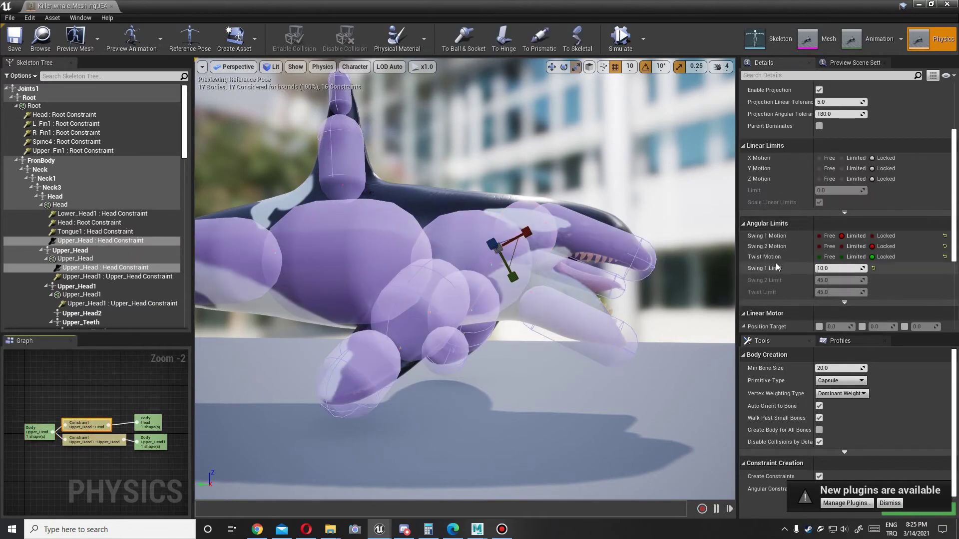
pyautogui.click(104, 438)
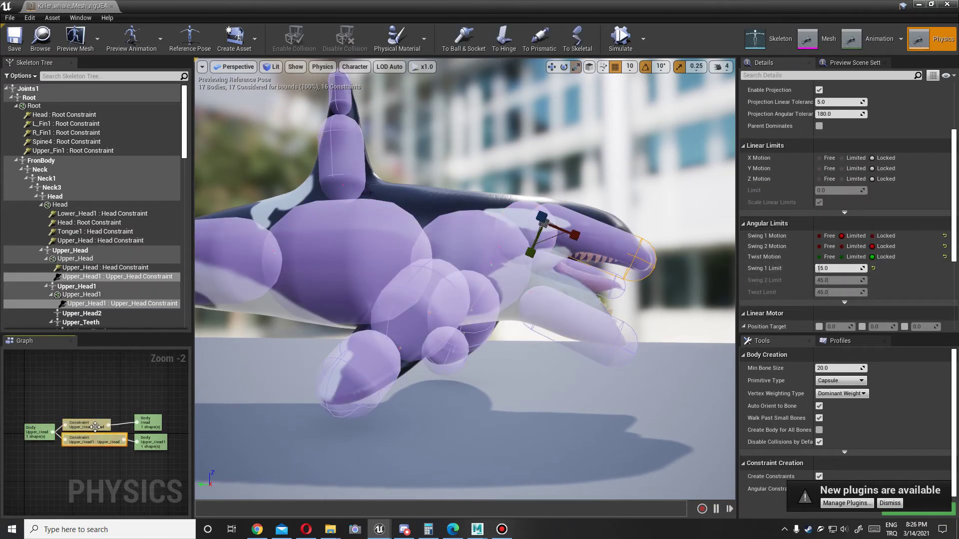
pyautogui.click(94, 427)
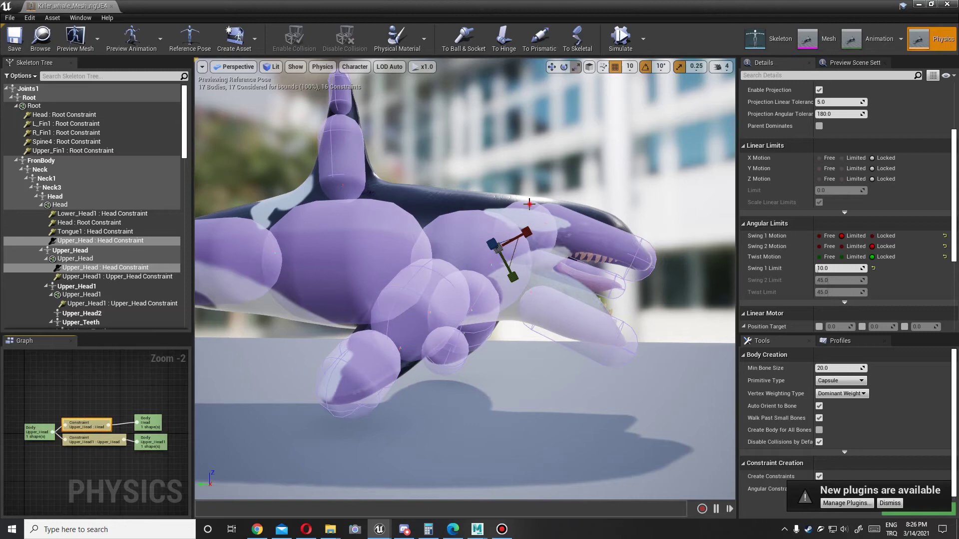
pyautogui.click(529, 204)
pyautogui.press('Delete')
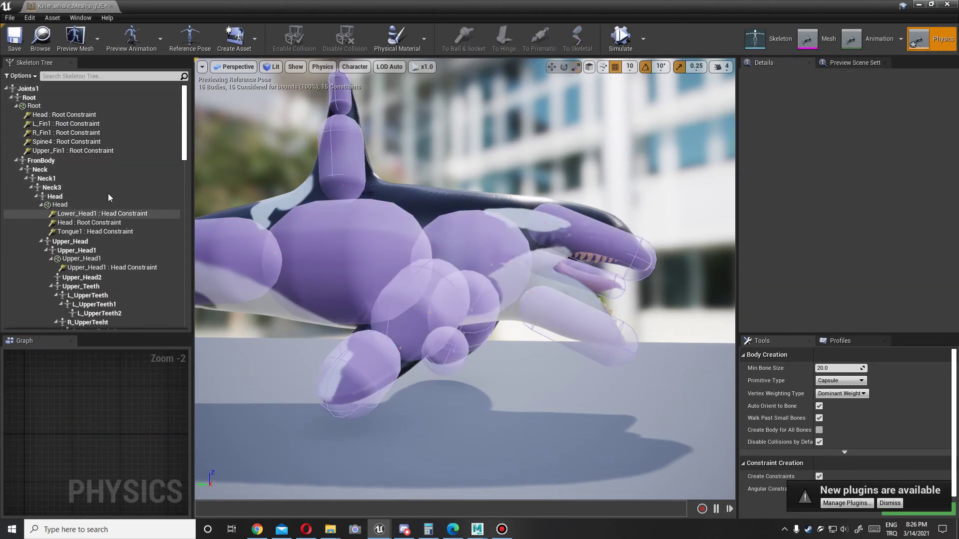
# Add a new capsule body to the Upper_Head bone.
pyautogui.click(59, 205)
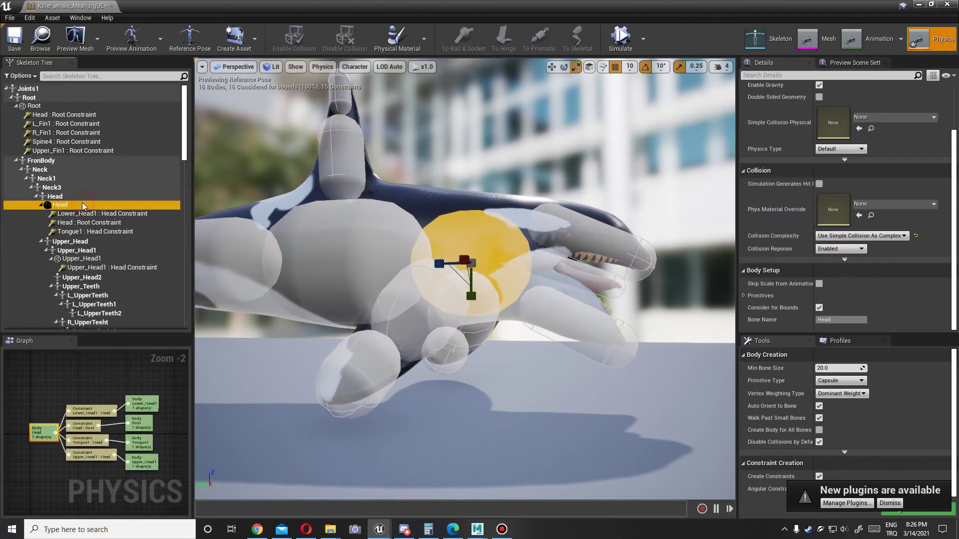
pyautogui.click(80, 241)
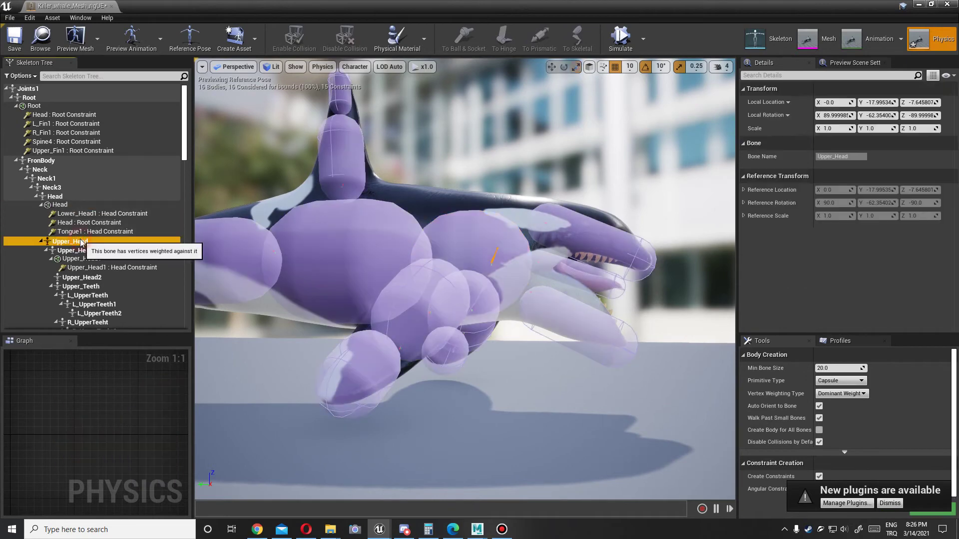
pyautogui.rightClick(80, 241)
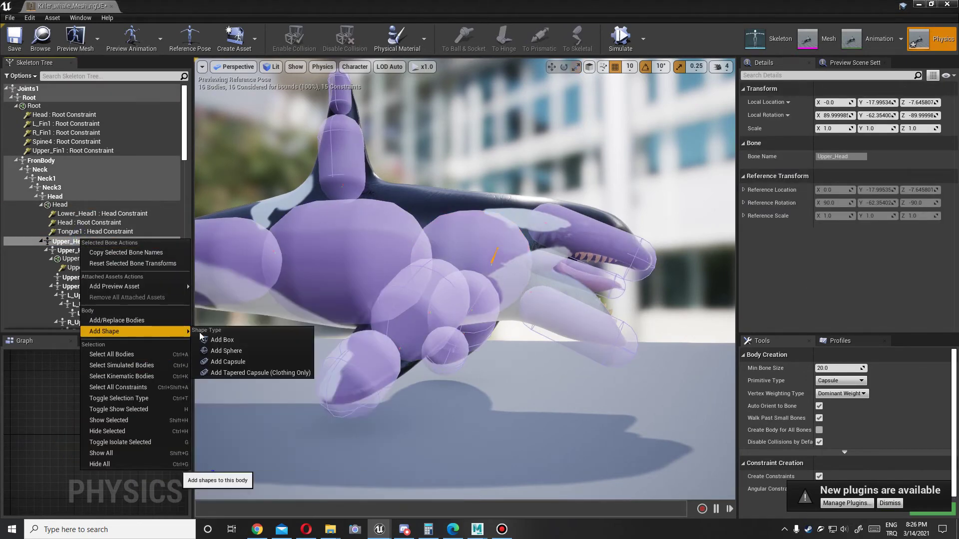
pyautogui.click(228, 362)
pyautogui.moveTo(549, 237); pyautogui.dragTo(537, 240, button='right')
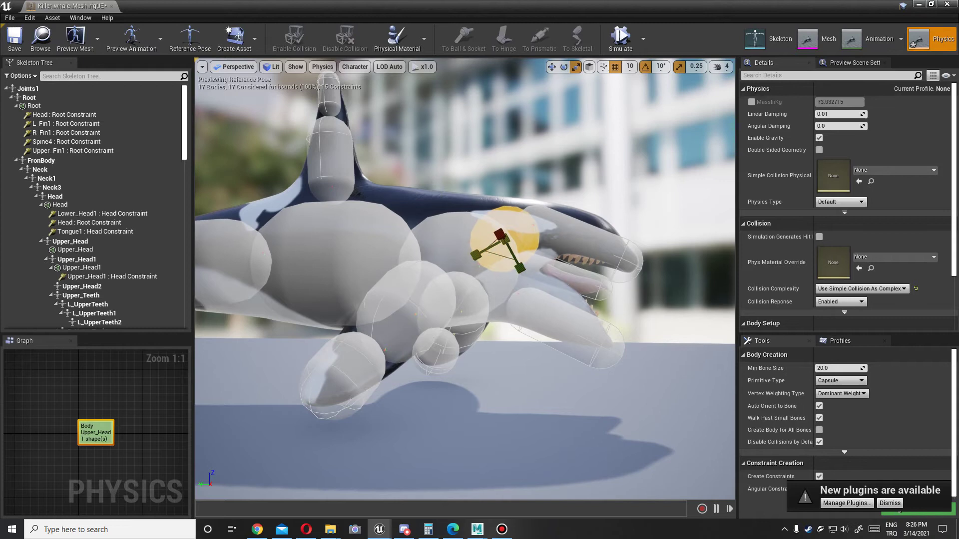
pyautogui.click(60, 204)
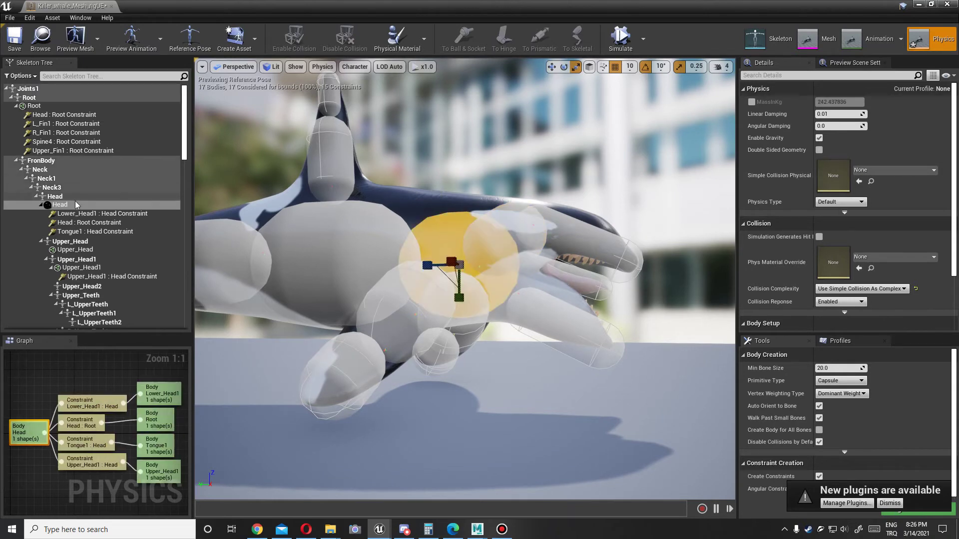
# Constrain Upper_Head to Head and select the new Upper_Head : Head constraint.
pyautogui.rightClick(75, 201)
pyautogui.moveTo(148, 256)
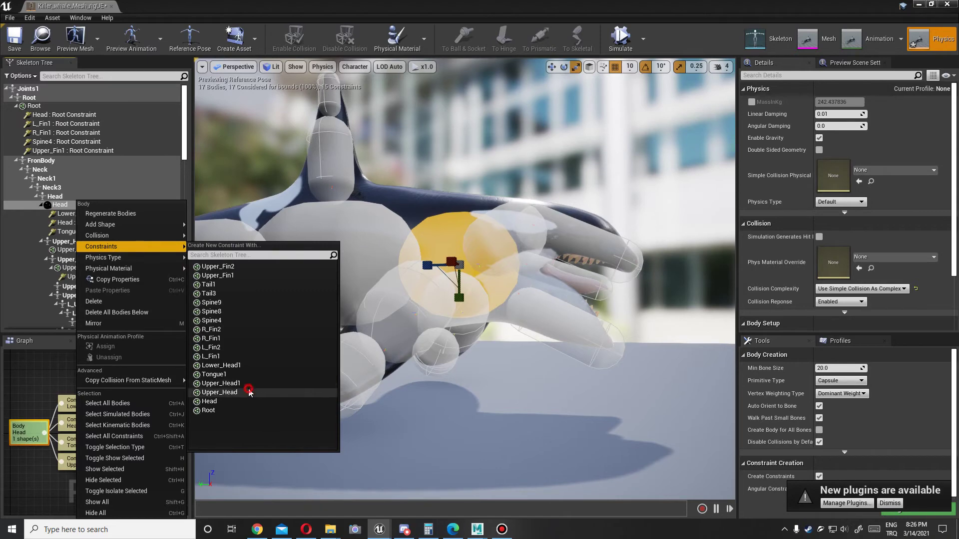
pyautogui.click(249, 392)
pyautogui.click(74, 474)
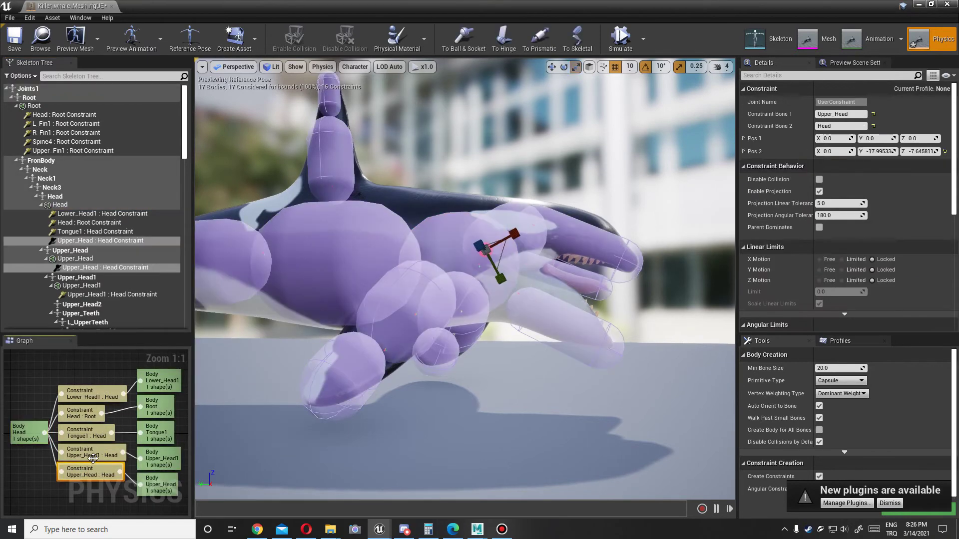
# Run and stop the physics simulation several times to test the Head joint.
pyautogui.click(619, 43)
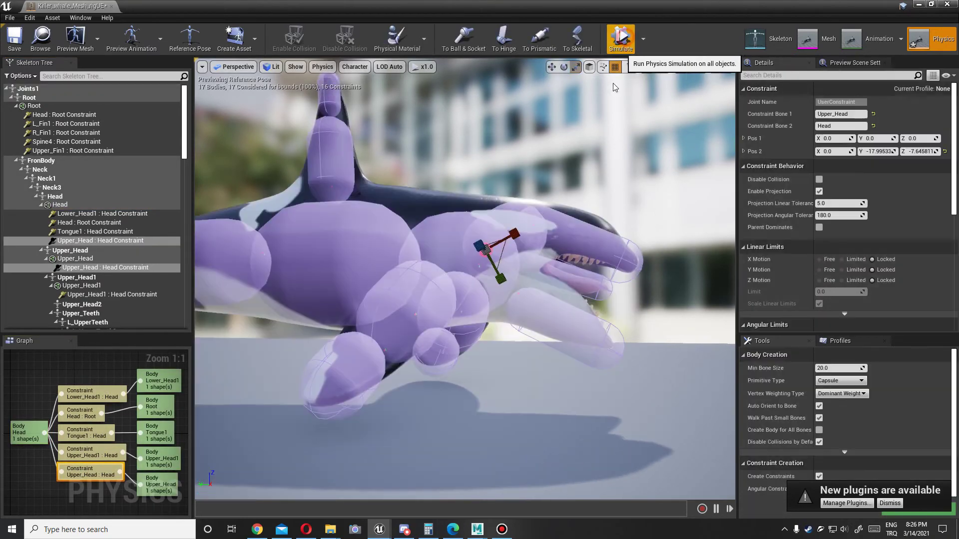
pyautogui.scroll(-4, 797, 242)
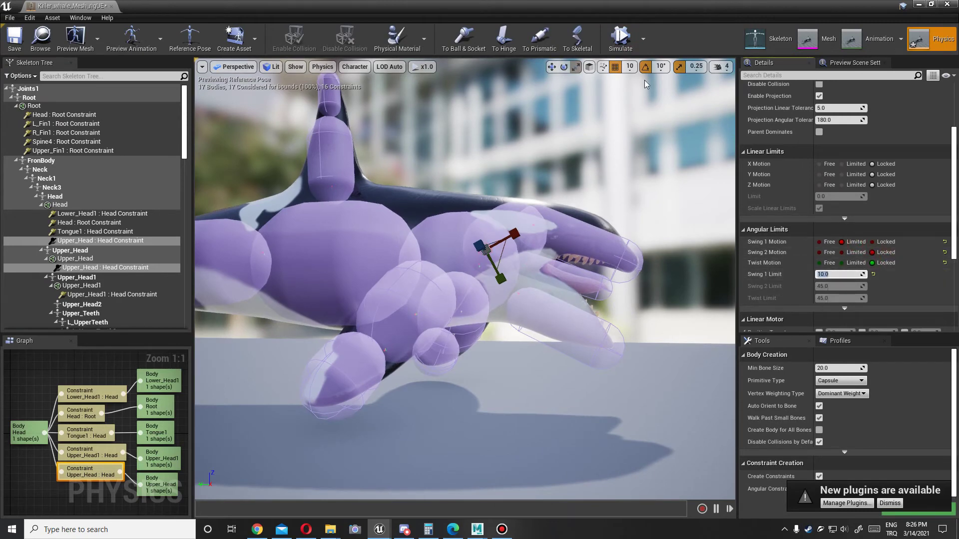
pyautogui.click(619, 43)
pyautogui.click(617, 45)
pyautogui.click(617, 45)
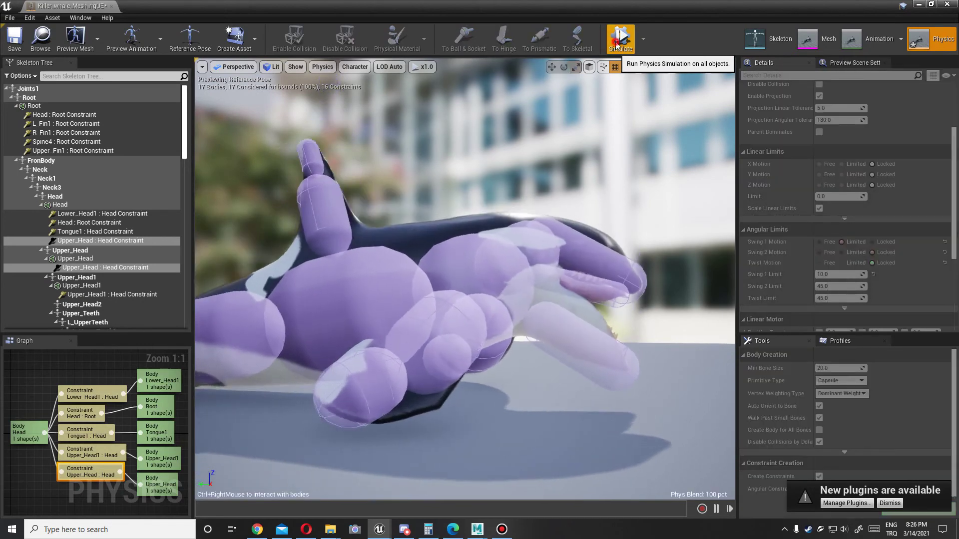
pyautogui.click(618, 45)
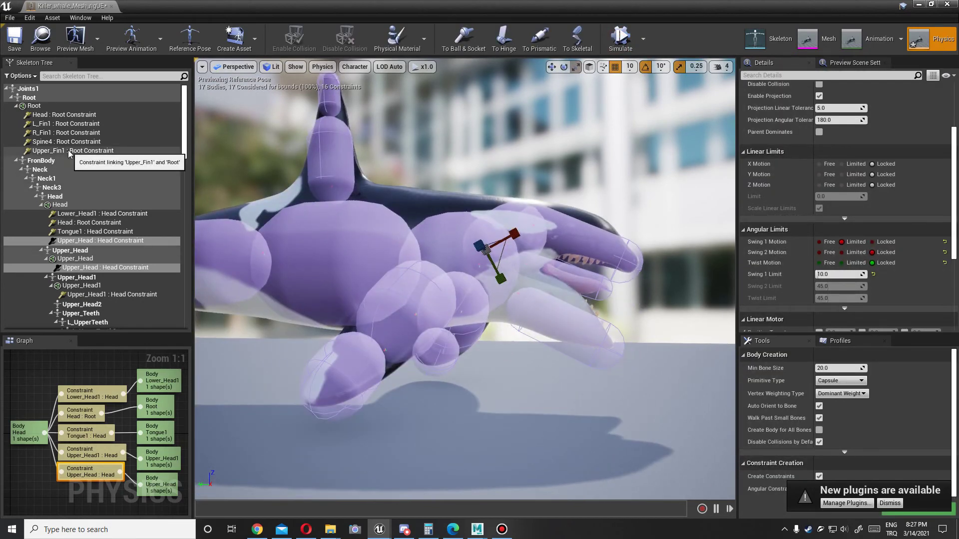
pyautogui.scroll(-2, 140, 216)
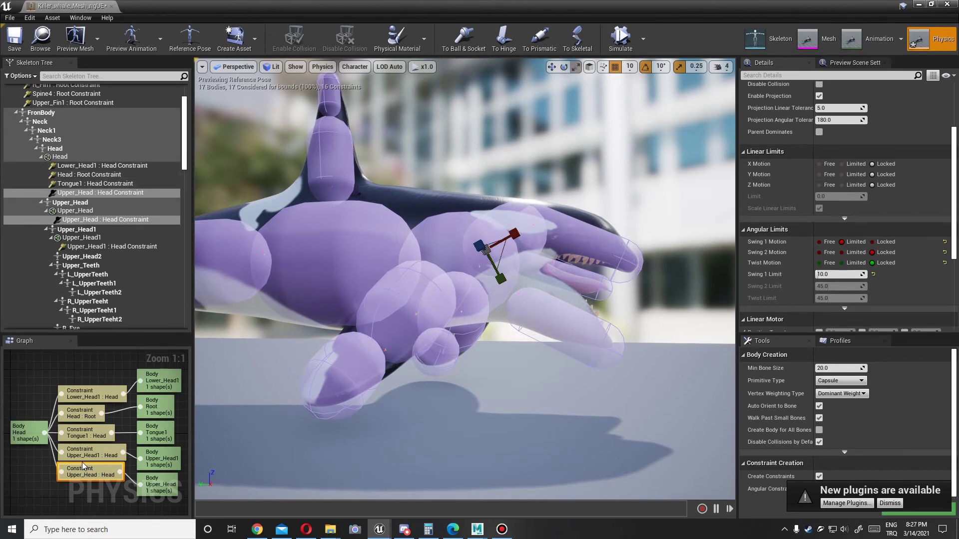
# Create a constraint joining Upper_Head1 to Upper_Head.
pyautogui.click(26, 434)
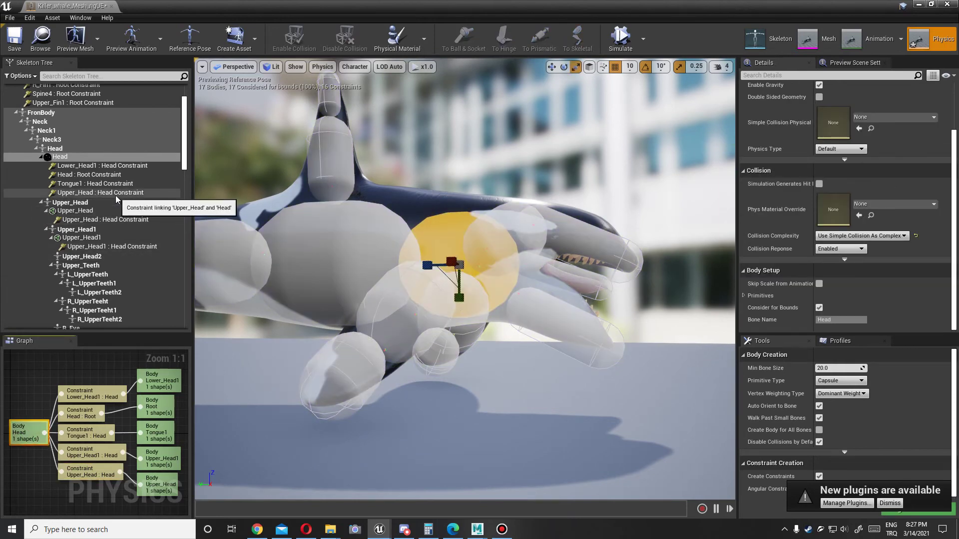
pyautogui.rightClick(100, 210)
pyautogui.moveTo(150, 246)
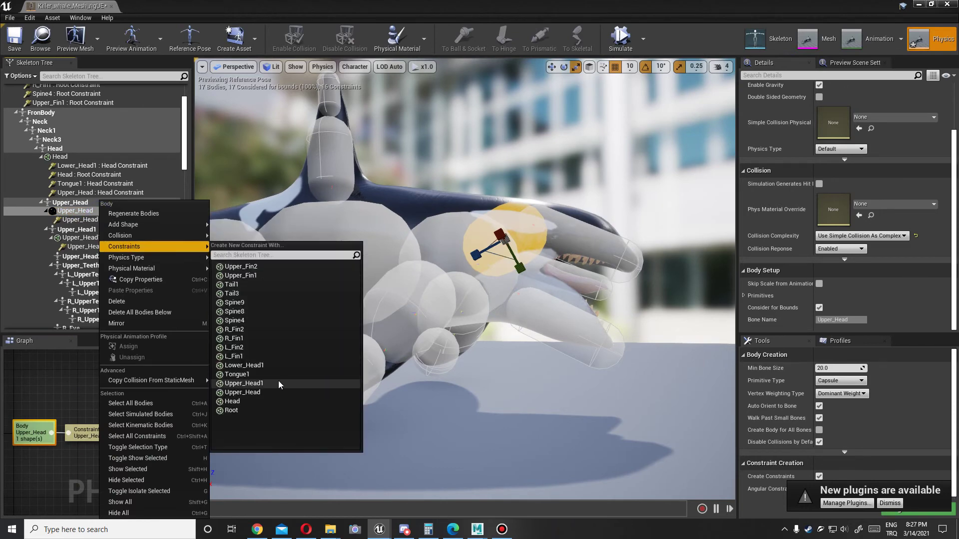
pyautogui.click(278, 384)
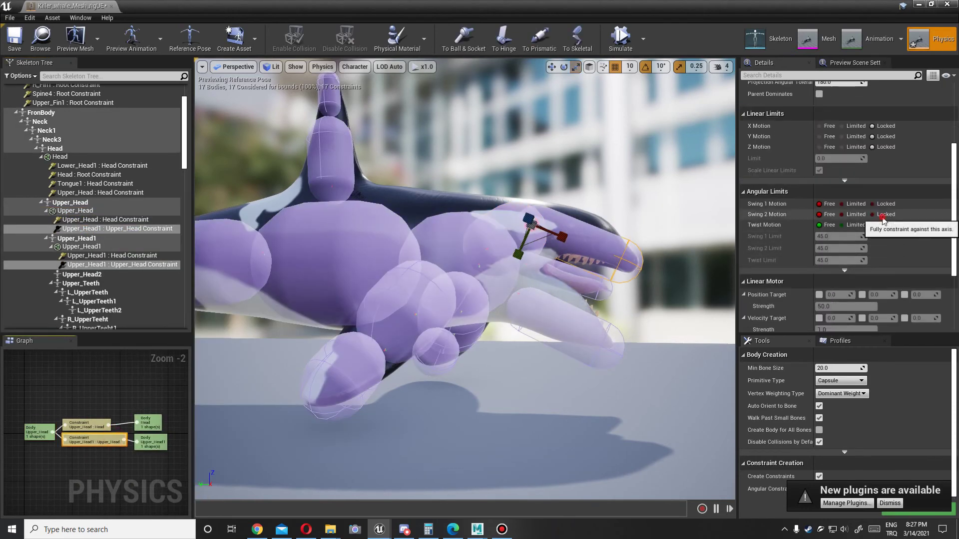
# Toggle the physics simulation on and off, then return to the playing level.
pyautogui.click(618, 44)
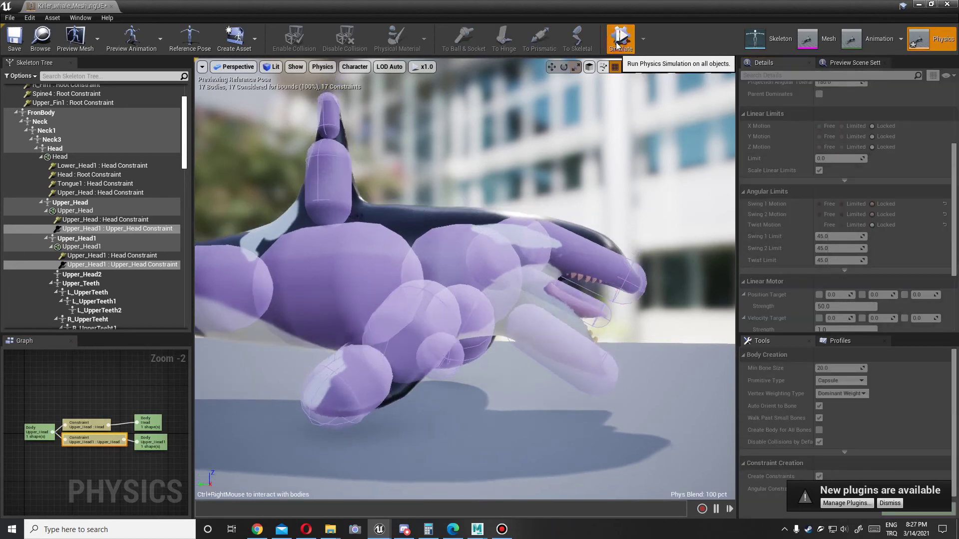
pyautogui.click(617, 44)
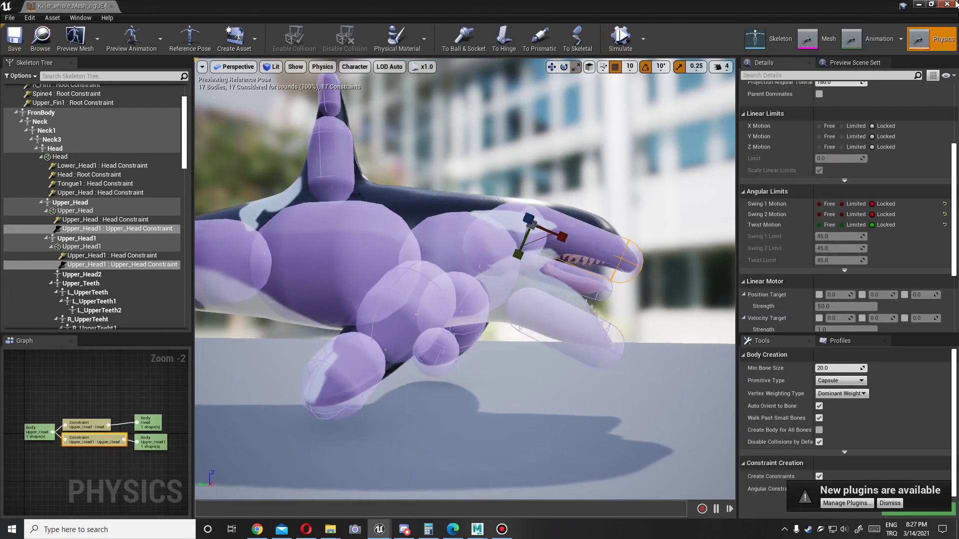
pyautogui.click(917, 5)
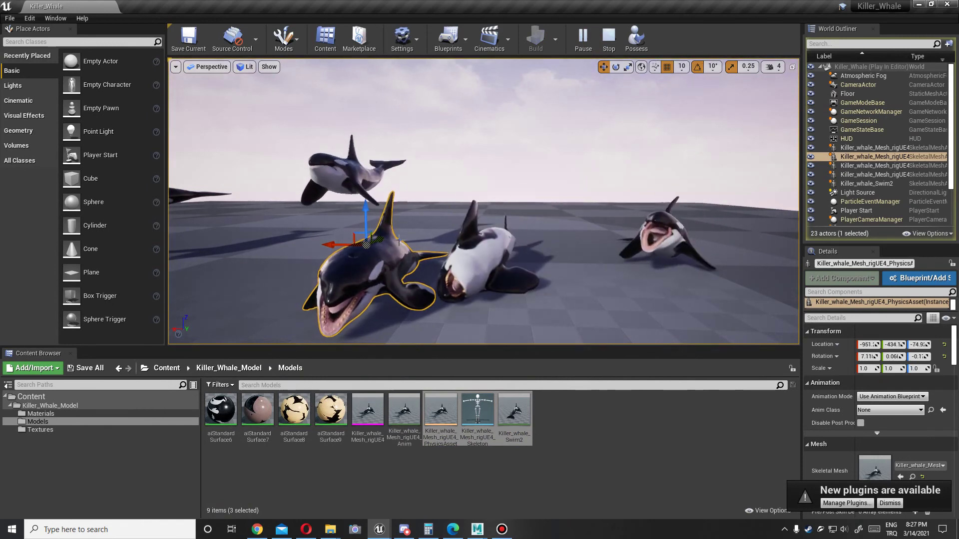
# Lift, rotate and pull a whale around, then fling the right whale to the upper left.
pyautogui.moveTo(378, 242)
pyautogui.mouseDown()
pyautogui.moveTo(487, 152)
pyautogui.moveTo(484, 107)
pyautogui.mouseUp()
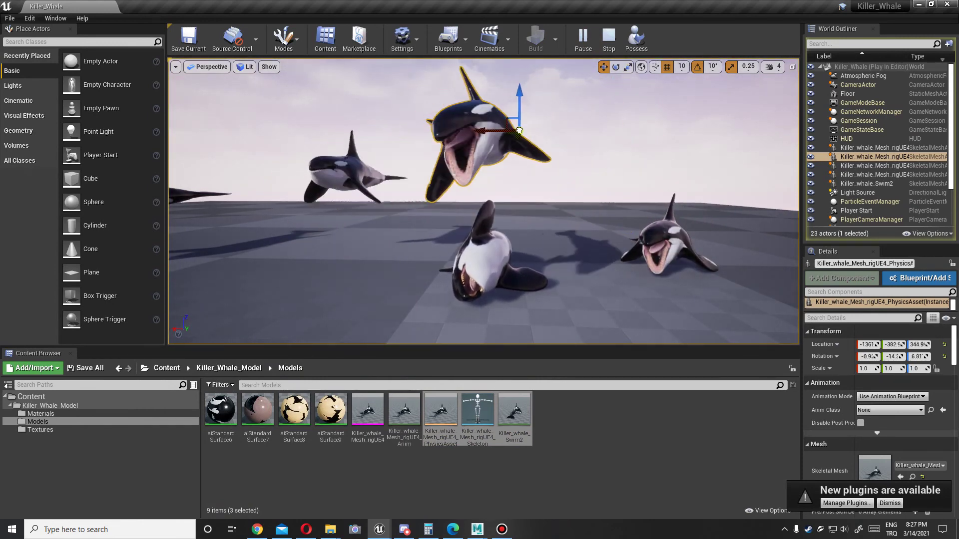
pyautogui.press('e')
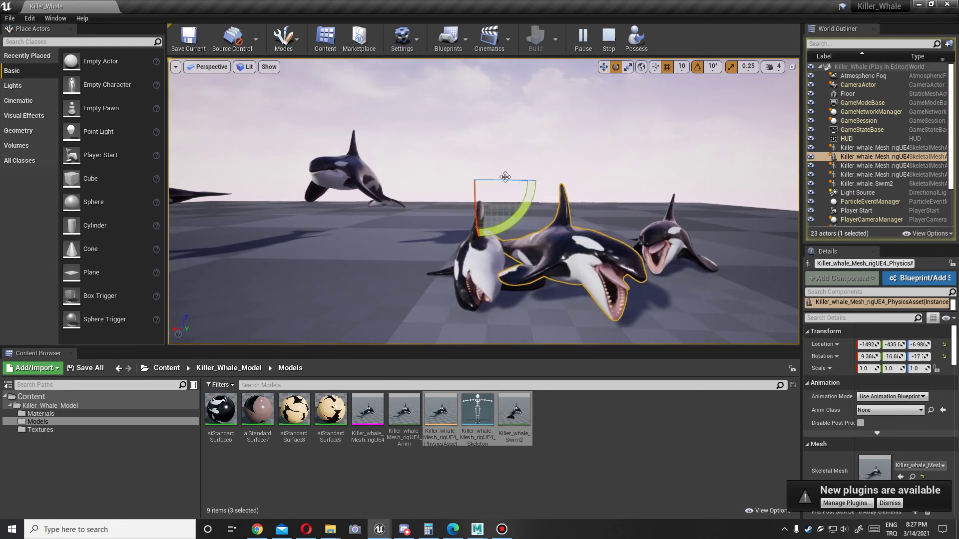
pyautogui.moveTo(519, 299)
pyautogui.mouseDown()
pyautogui.moveTo(344, 162)
pyautogui.moveTo(482, 305)
pyautogui.moveTo(449, 133)
pyautogui.moveTo(489, 150)
pyautogui.mouseUp()
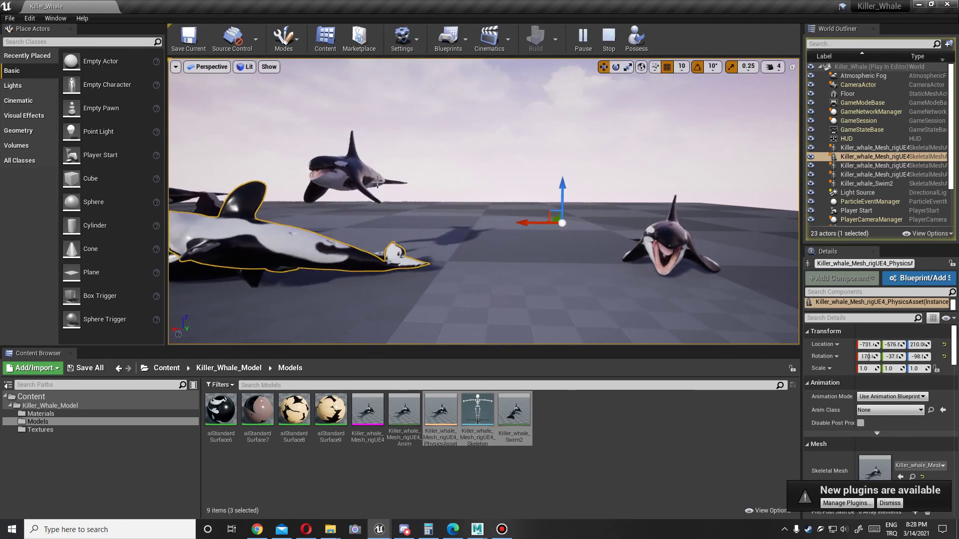
pyautogui.moveTo(549, 214)
pyautogui.mouseDown()
pyautogui.moveTo(620, 117)
pyautogui.moveTo(384, 96)
pyautogui.mouseUp()
pyautogui.click(670, 235)
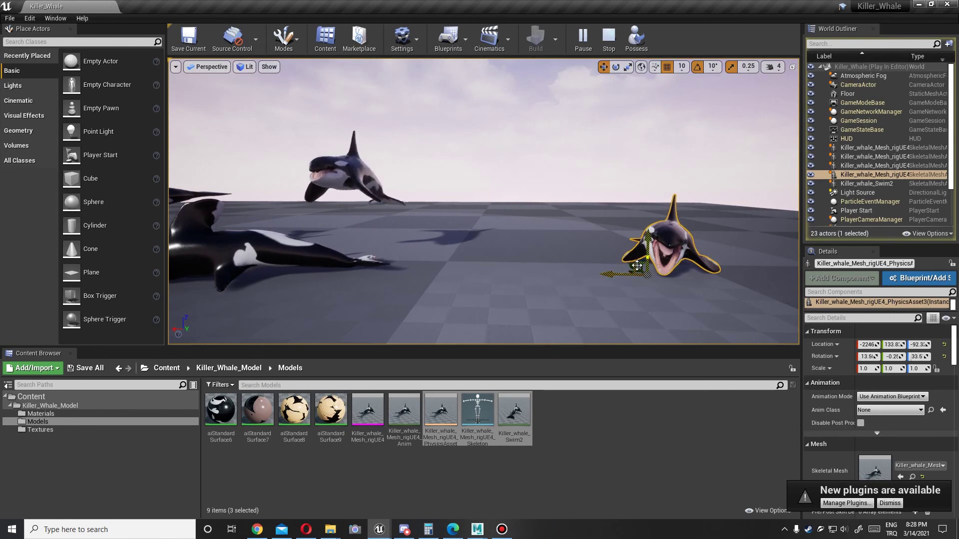
pyautogui.moveTo(636, 265); pyautogui.dragTo(316, 195)
# Lift the left whale, rotate it upright and spin it around, then stop playing.
pyautogui.click(250, 225)
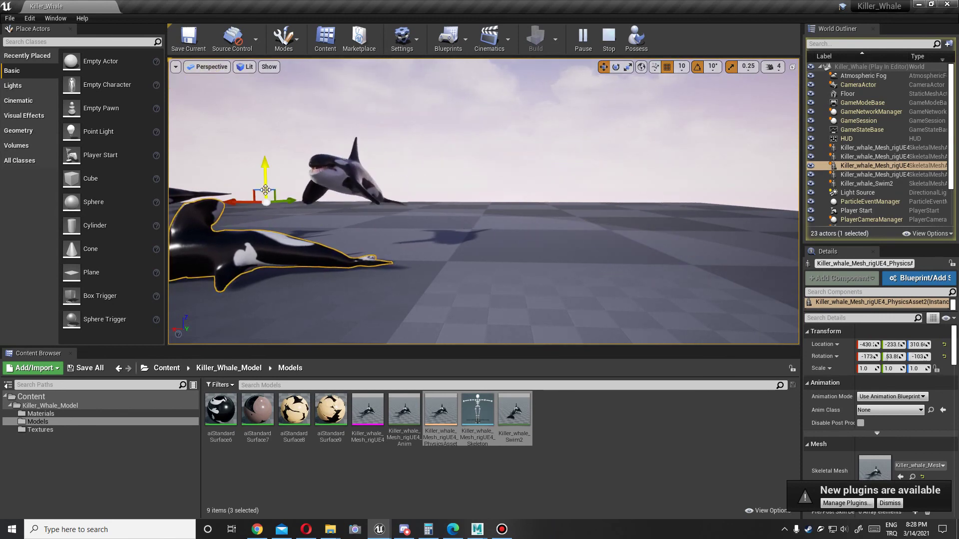
pyautogui.moveTo(257, 171); pyautogui.dragTo(534, 86)
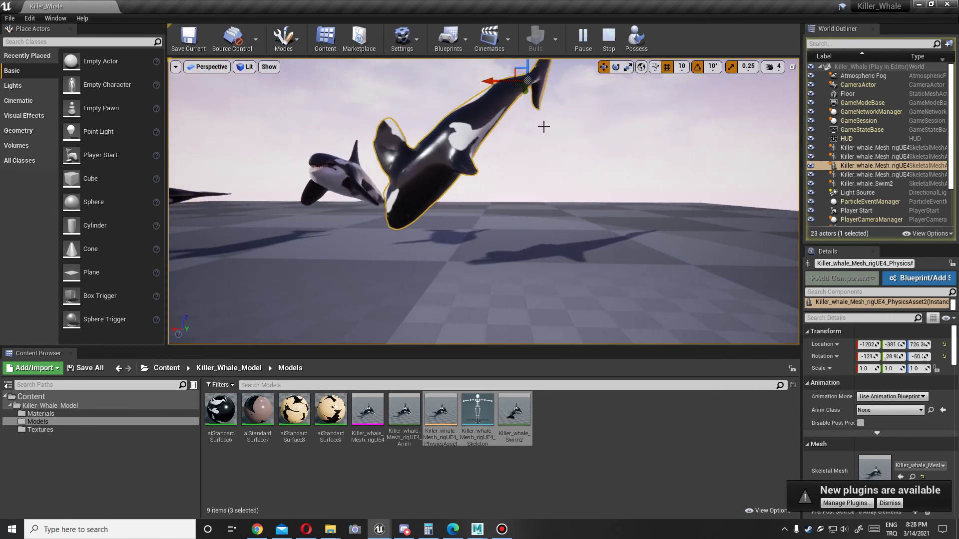
pyautogui.press('e')
pyautogui.moveTo(541, 112); pyautogui.dragTo(529, 125)
pyautogui.moveTo(523, 81); pyautogui.dragTo(523, 141)
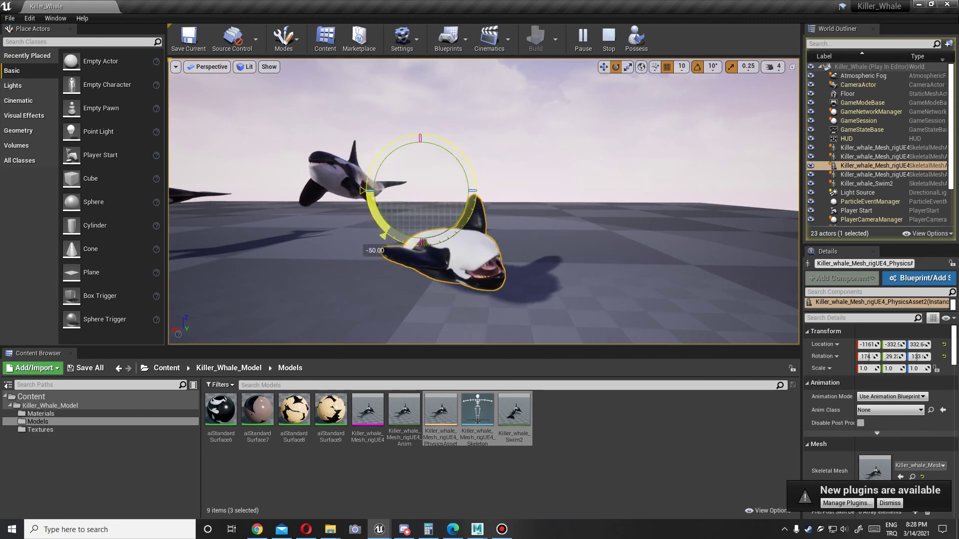
pyautogui.moveTo(357, 230)
pyautogui.mouseDown()
pyautogui.moveTo(347, 194)
pyautogui.moveTo(589, 295)
pyautogui.mouseUp()
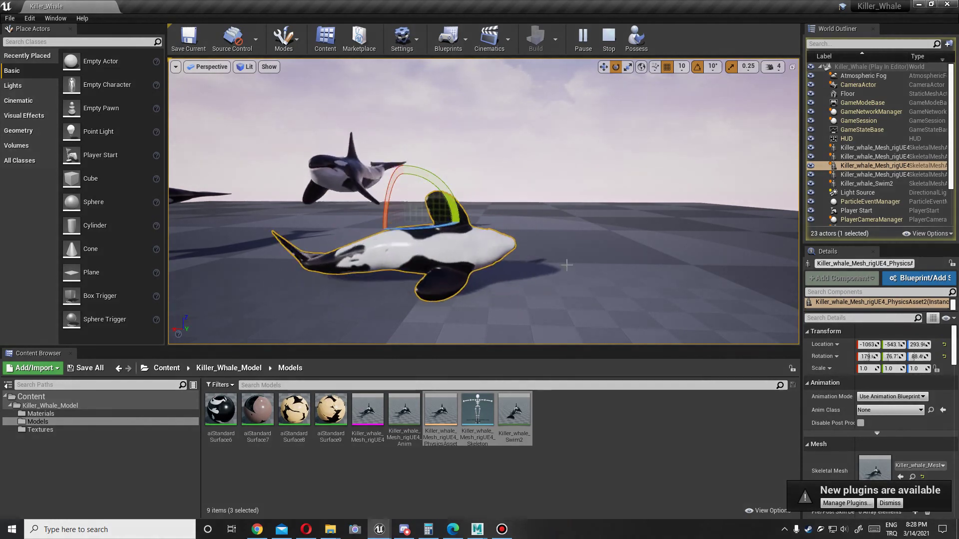
pyautogui.moveTo(344, 195); pyautogui.dragTo(270, 103)
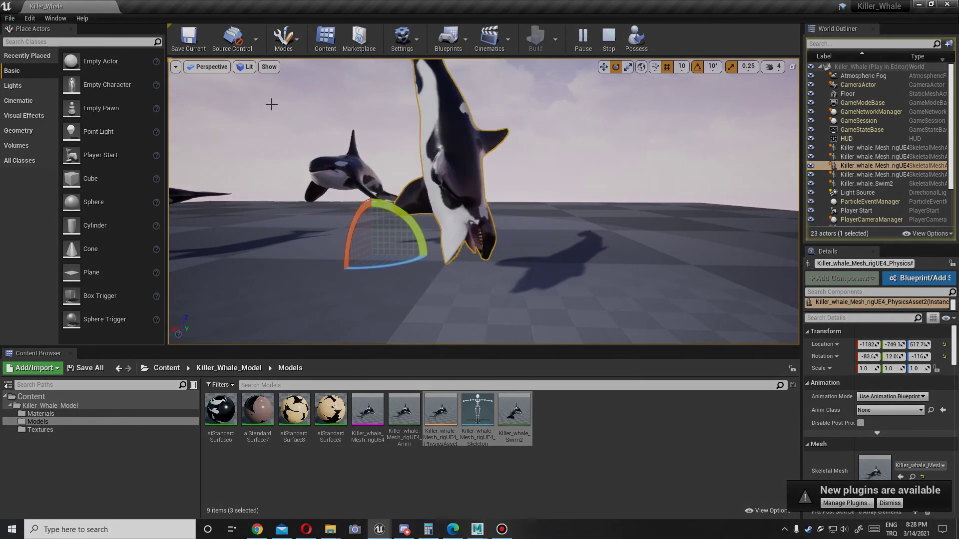
pyautogui.click(609, 39)
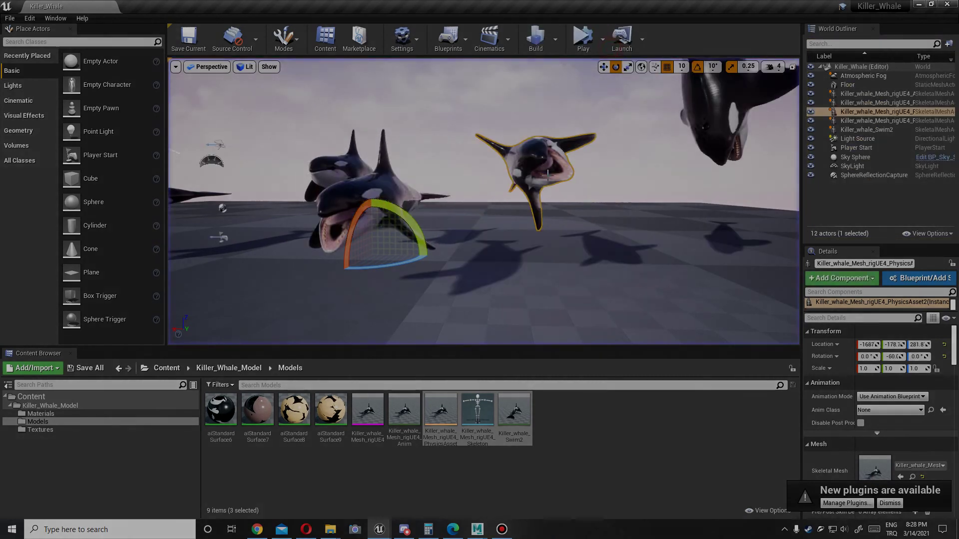
# Bring the physics asset editor forward as a floating window and start playing the level again.
pyautogui.moveTo(384, 525)
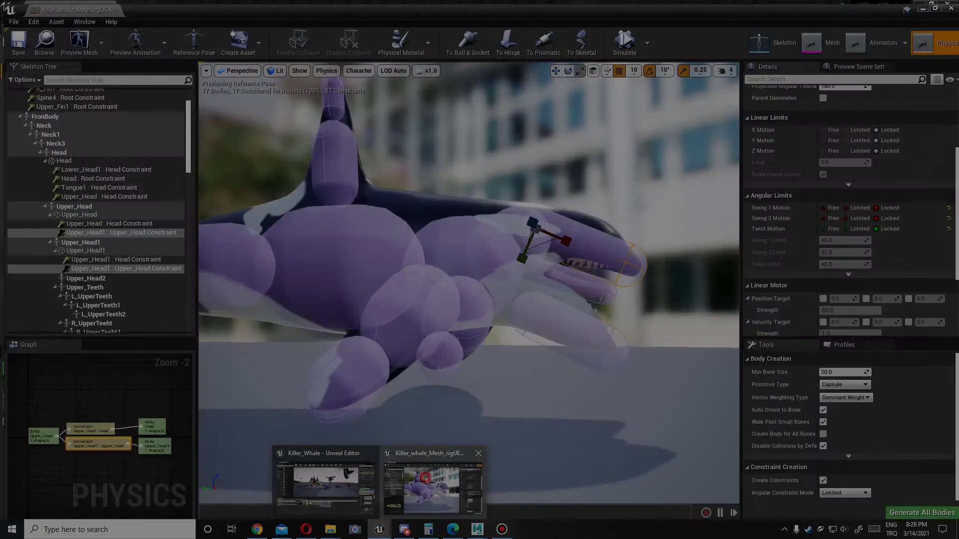
pyautogui.click(442, 482)
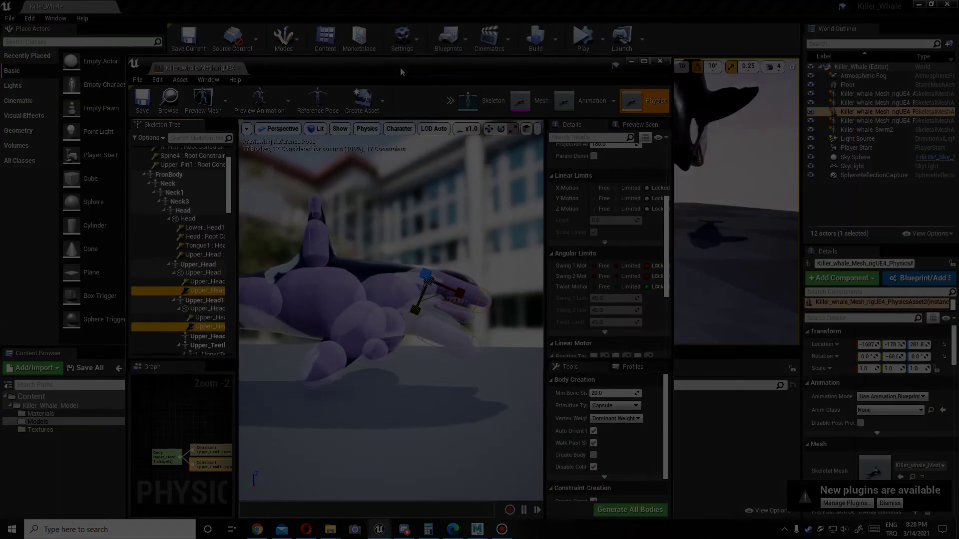
pyautogui.moveTo(399, 6); pyautogui.dragTo(400, 68)
pyautogui.click(583, 38)
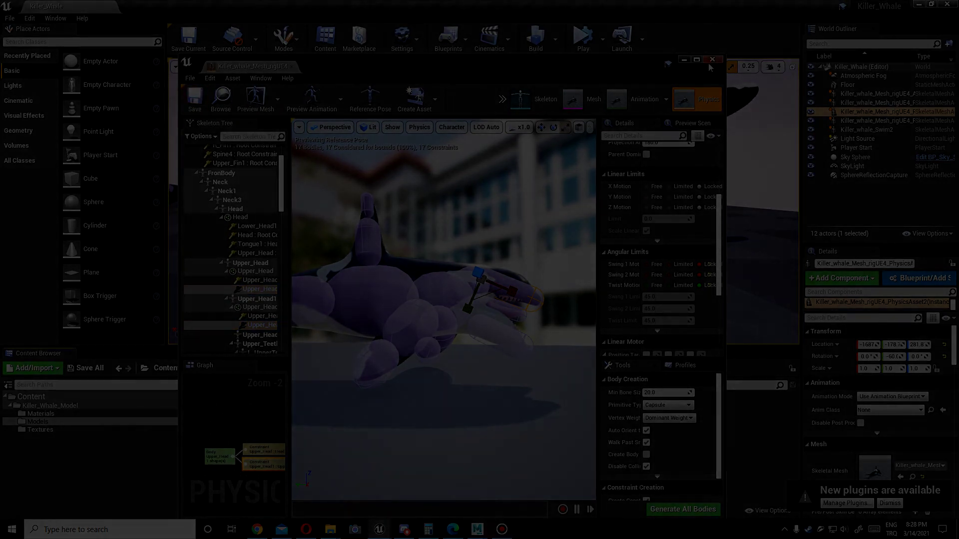